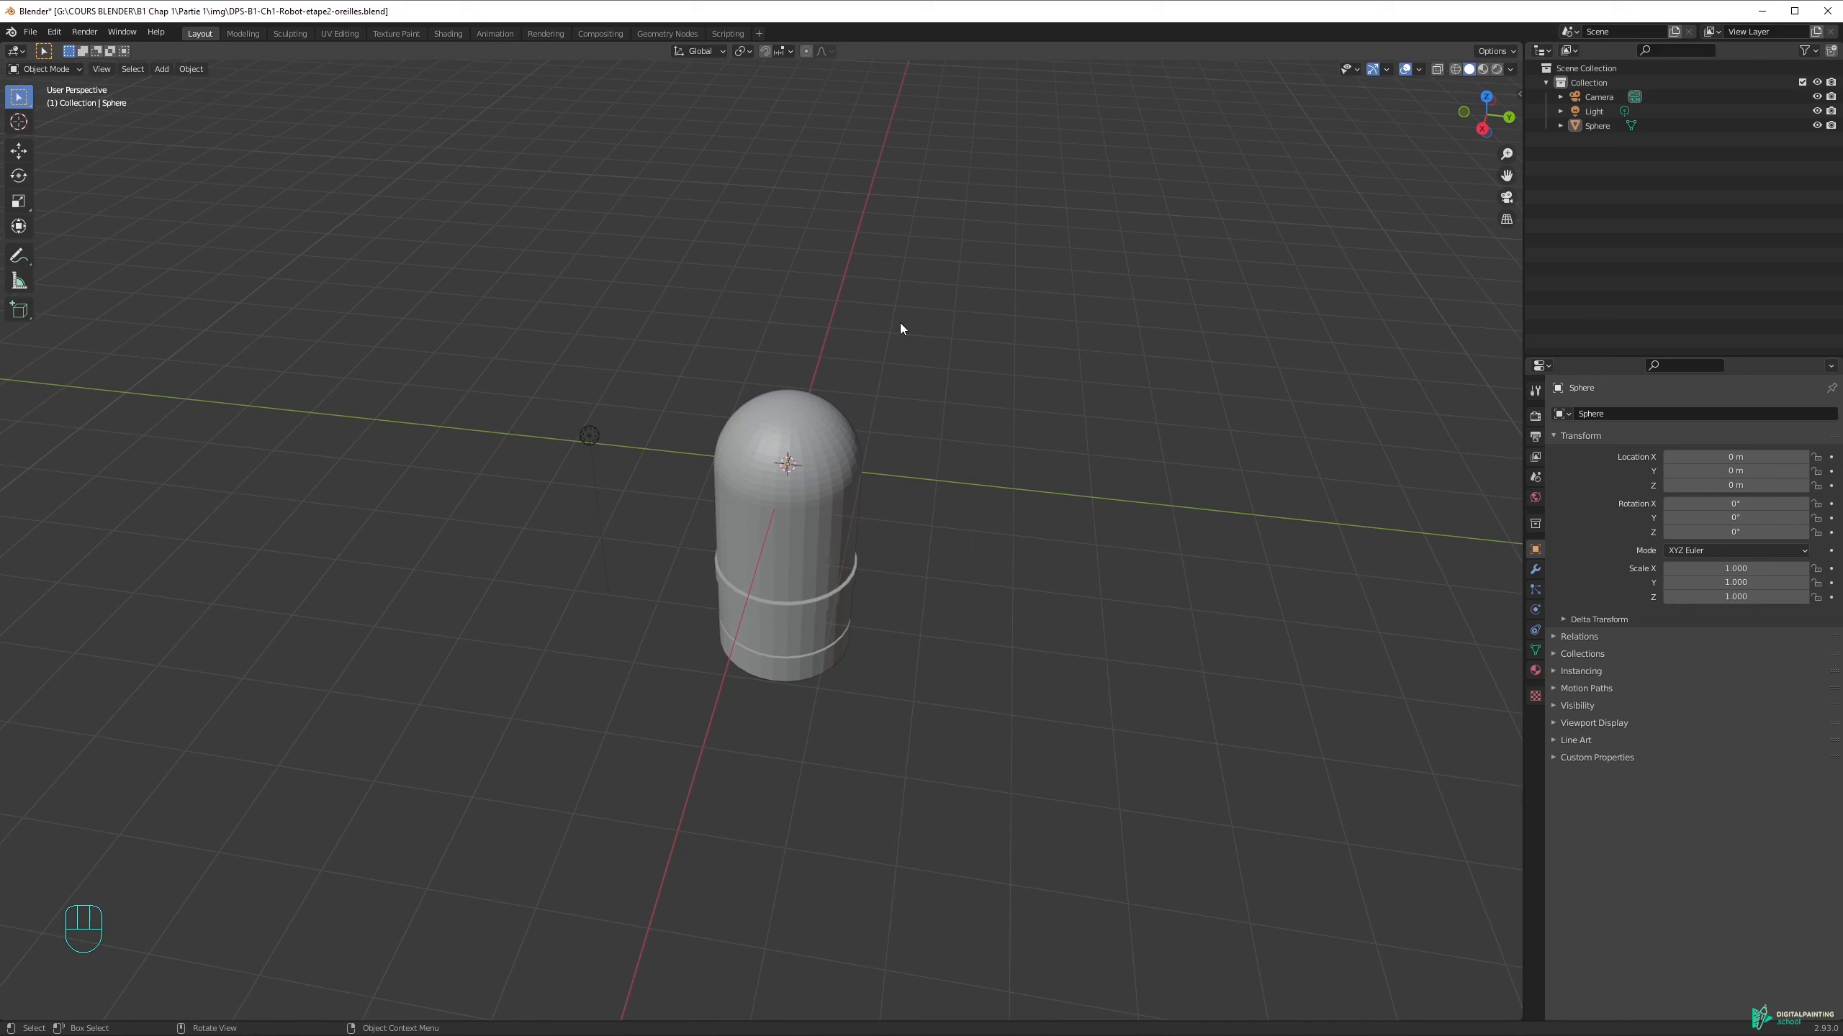
Deselect the robot body and add a cube mesh at the scene origin
{"action": "middle_click_drag", "start_coordinate": [900, 329], "coordinate": [769, 450]}
{"action": "left_click", "coordinate": [750, 468]}
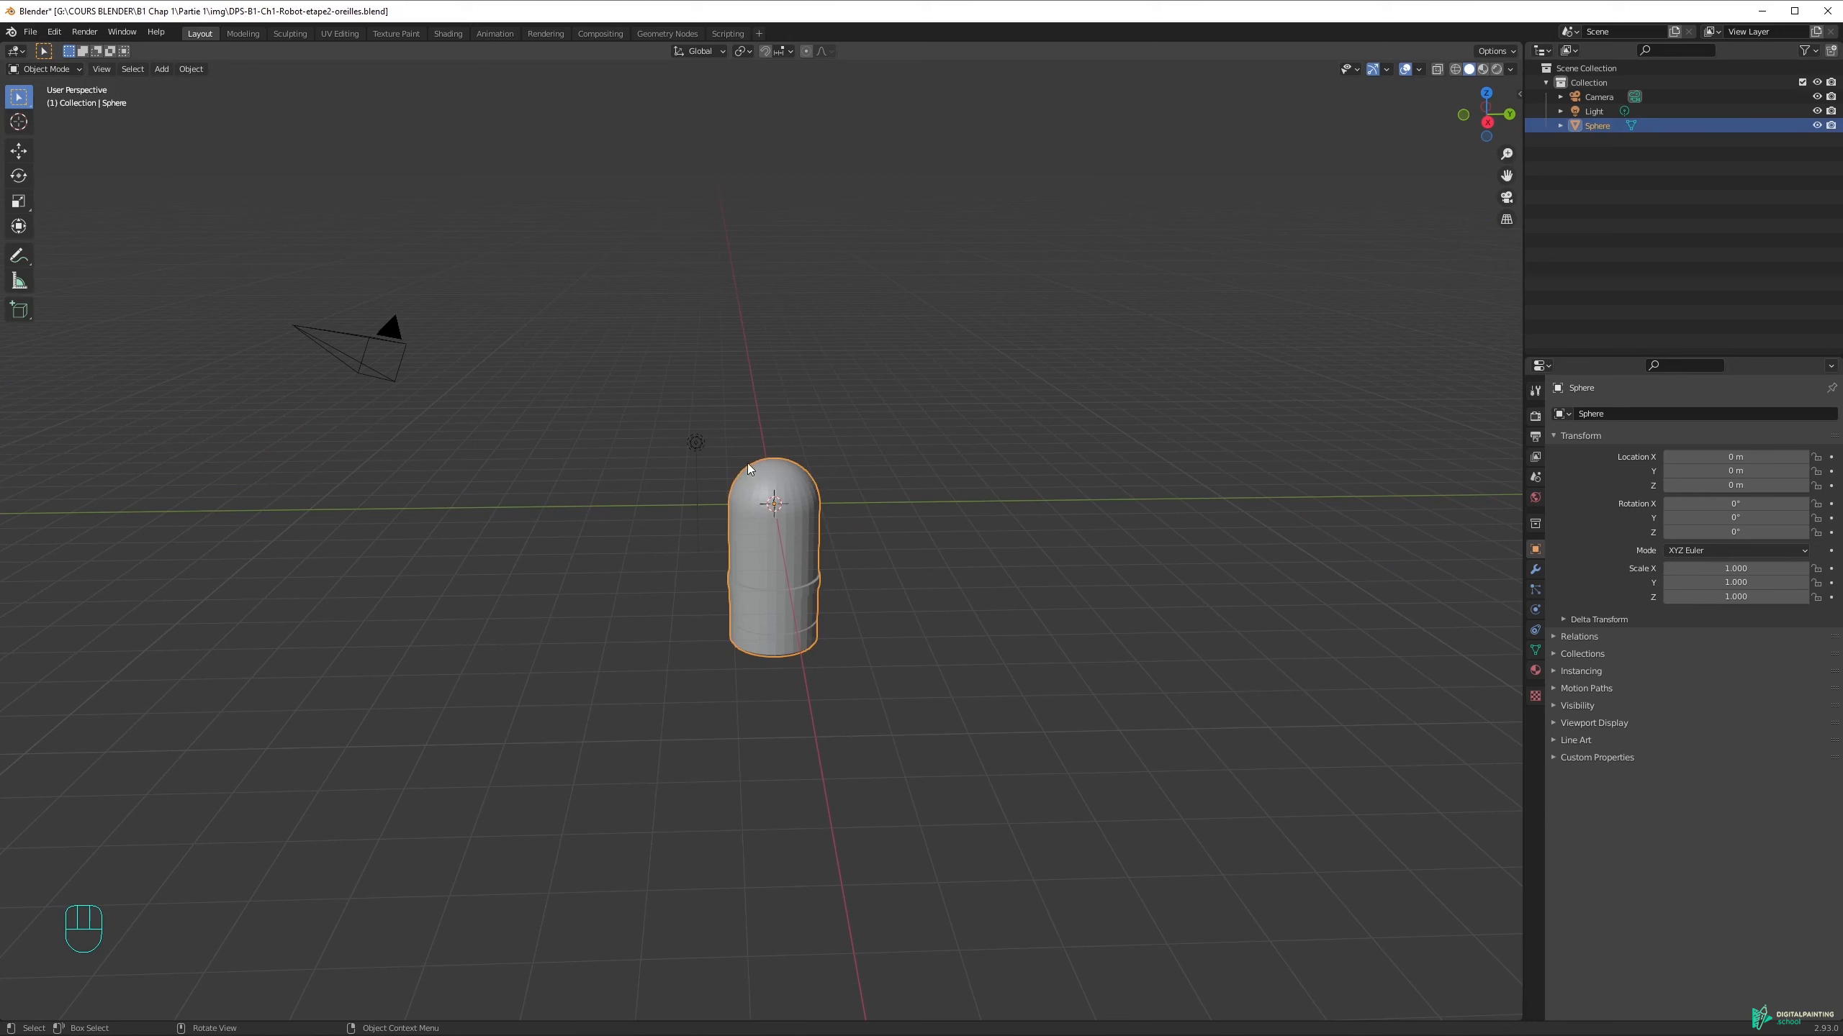
{"action": "left_click", "coordinate": [845, 416]}
{"action": "middle_click_drag", "start_coordinate": [845, 416], "coordinate": [830, 457]}
{"action": "key", "text": "shift+a"}
{"action": "mouse_move", "coordinate": [831, 457]}
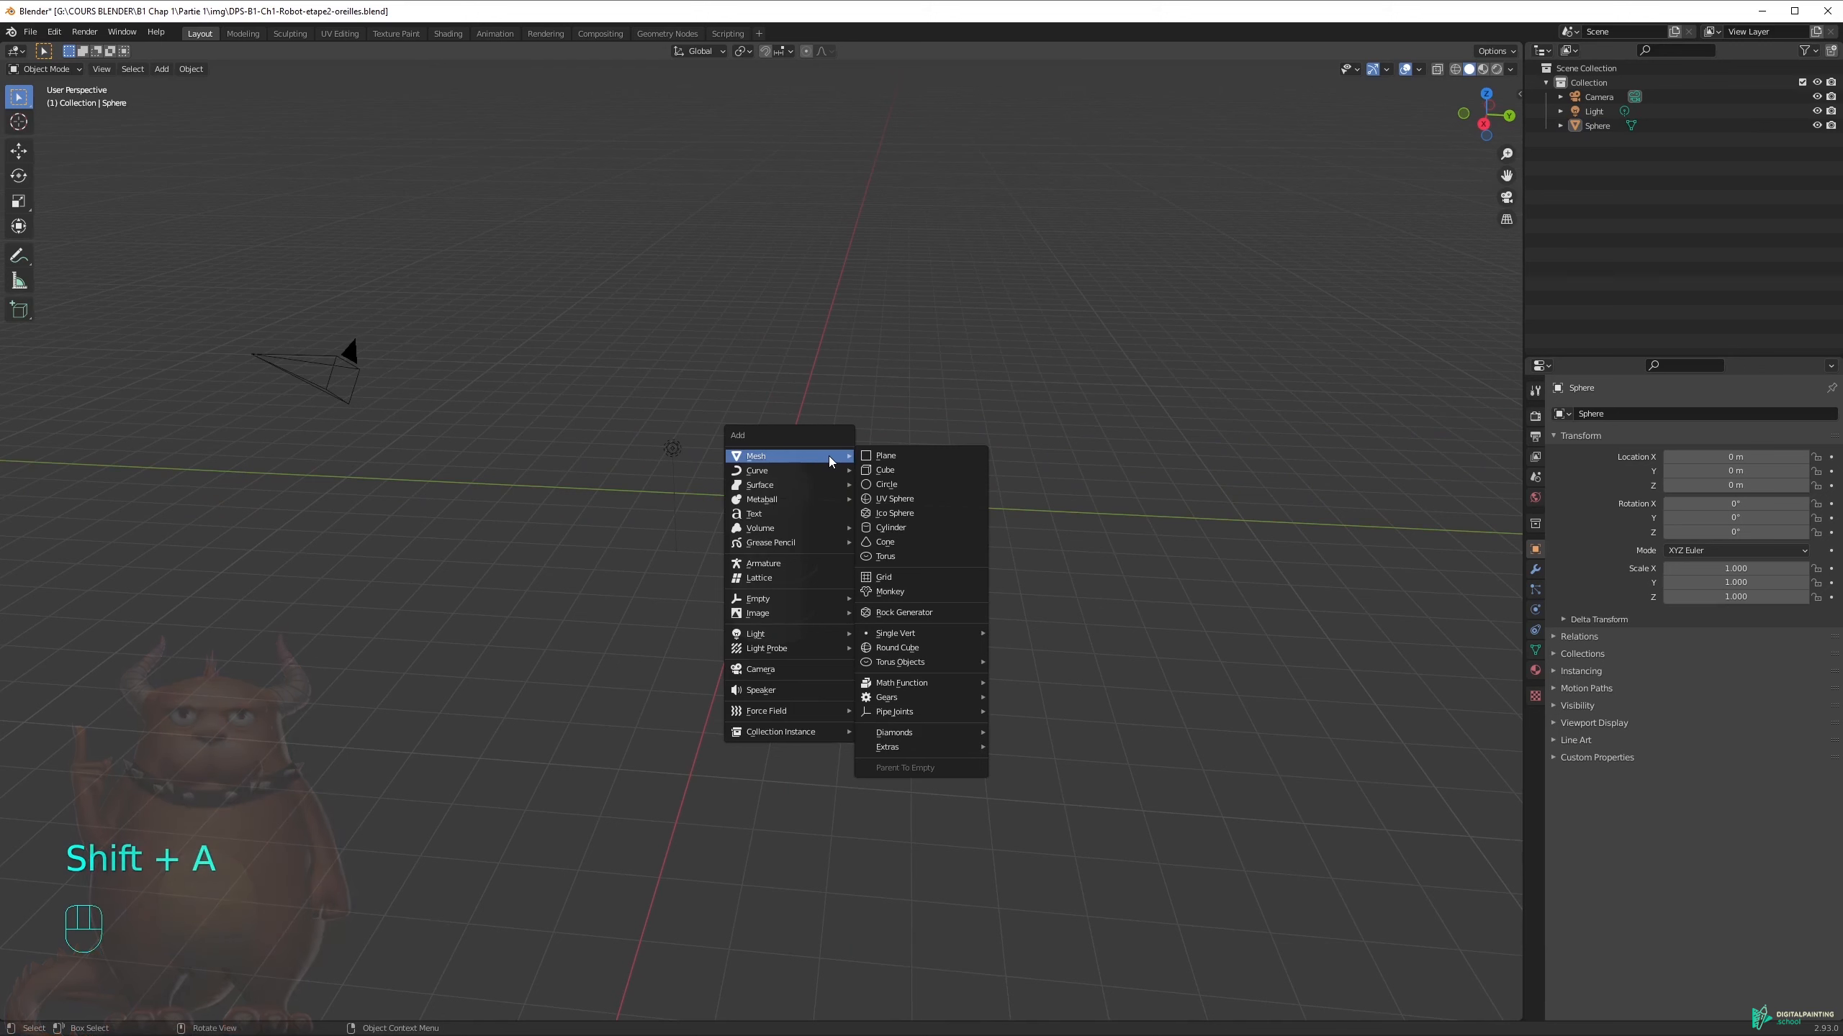
{"action": "left_click", "coordinate": [890, 470]}
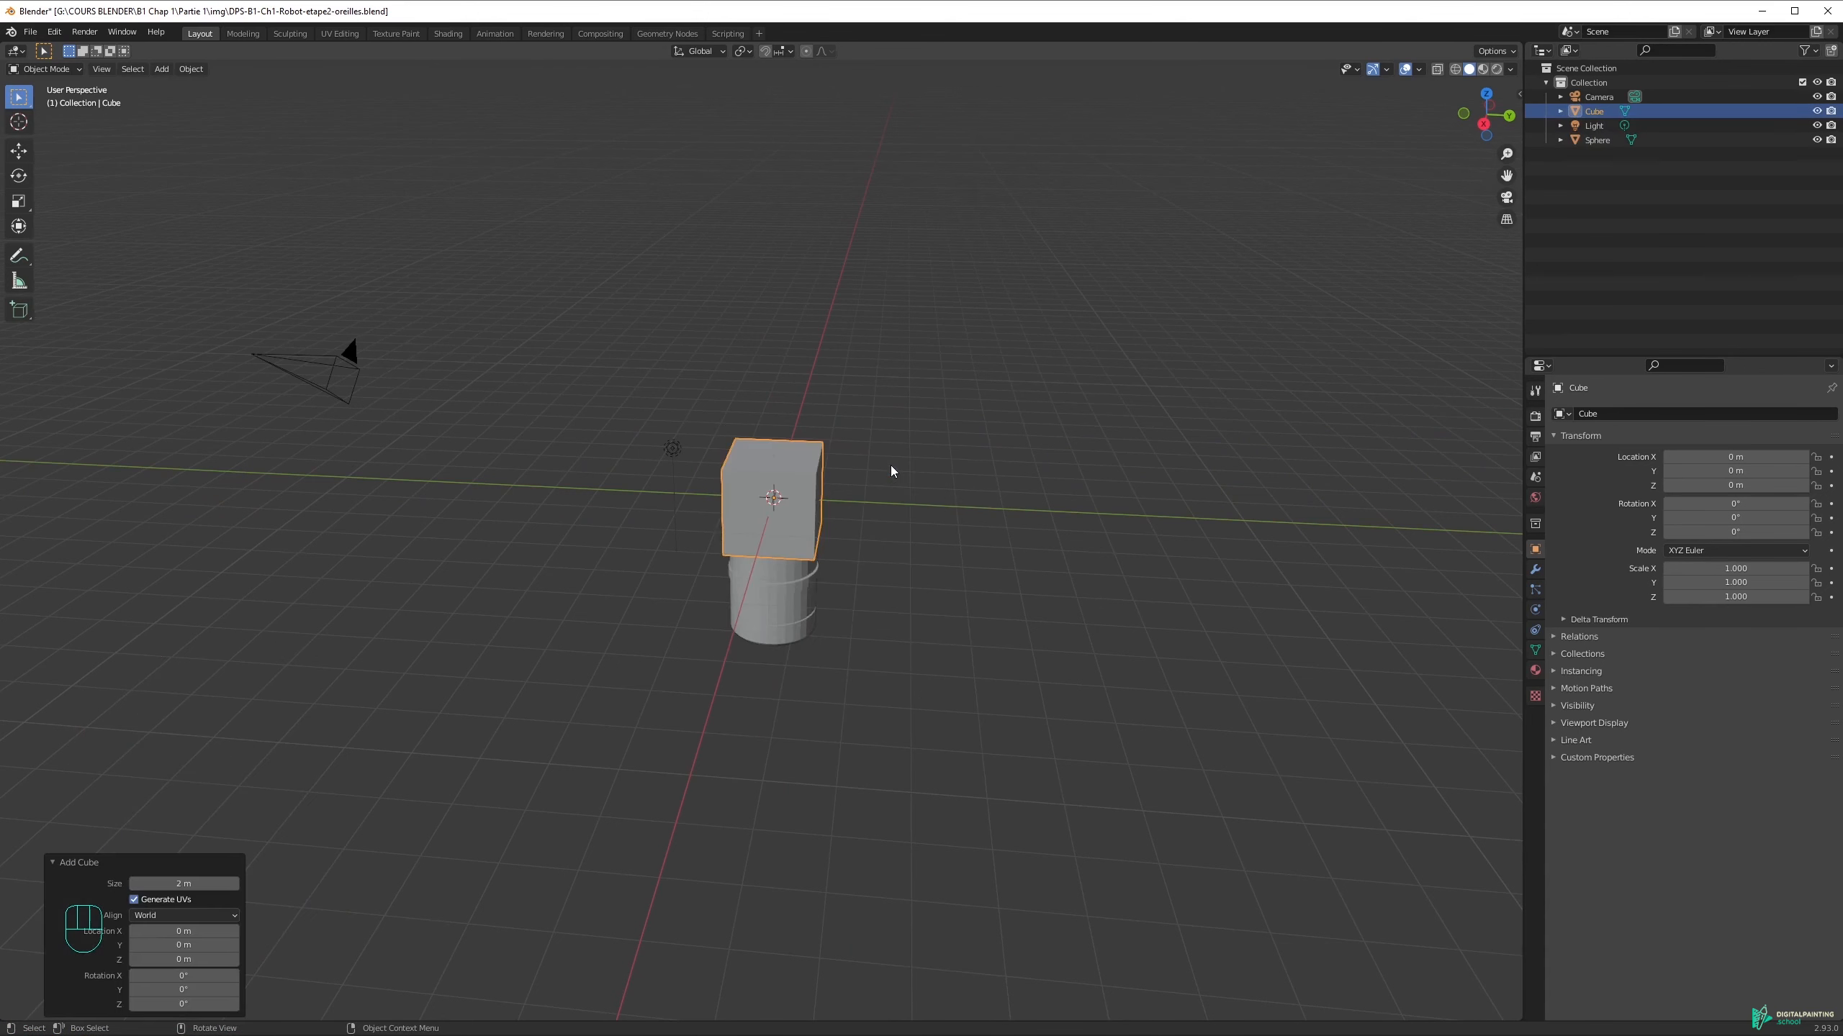
In Edit Mode, scale the cube's mesh uniformly by about 0.287 and check it inside the robot body with X-ray
{"action": "middle_click_drag", "start_coordinate": [839, 485], "coordinate": [958, 540]}
{"action": "key", "text": "Tab"}
{"action": "scroll", "coordinate": [808, 510], "scroll_direction": "up", "scroll_amount": 3}
{"action": "key", "text": "s"}
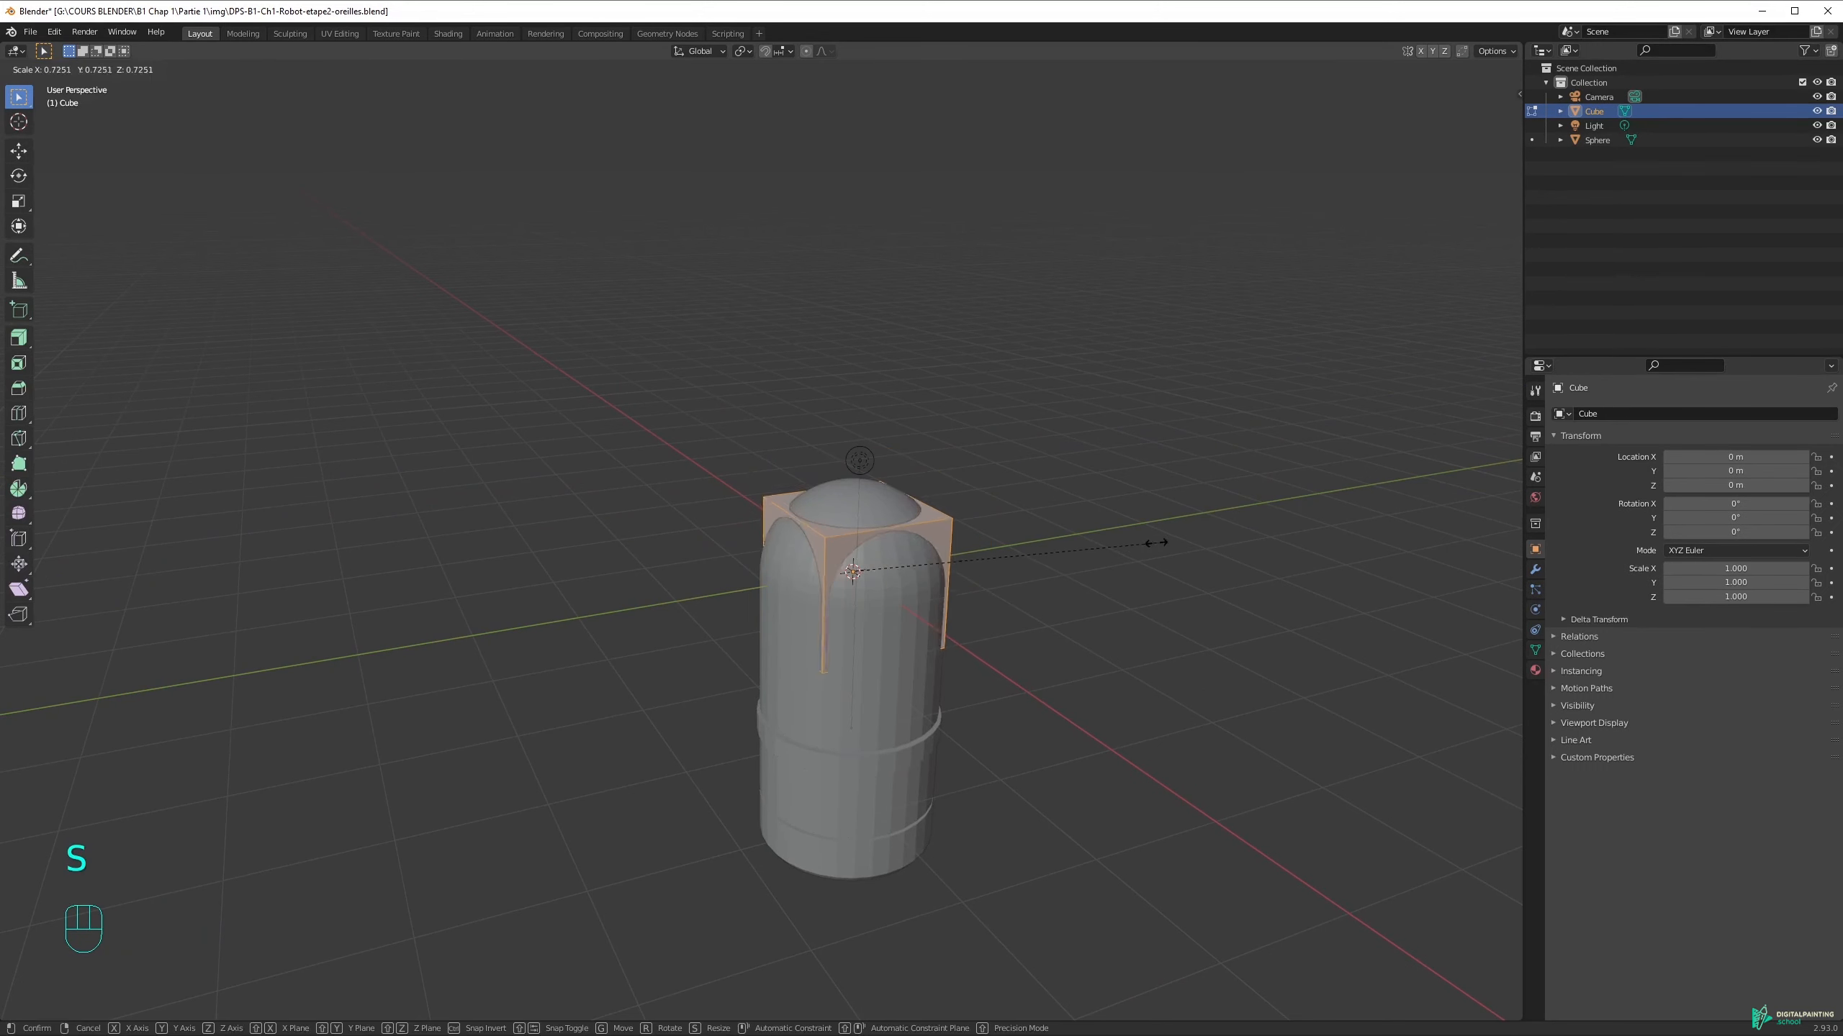
{"action": "left_click", "coordinate": [973, 568]}
{"action": "middle_click_drag", "start_coordinate": [897, 637], "coordinate": [917, 535]}
{"action": "key", "text": "alt+z"}
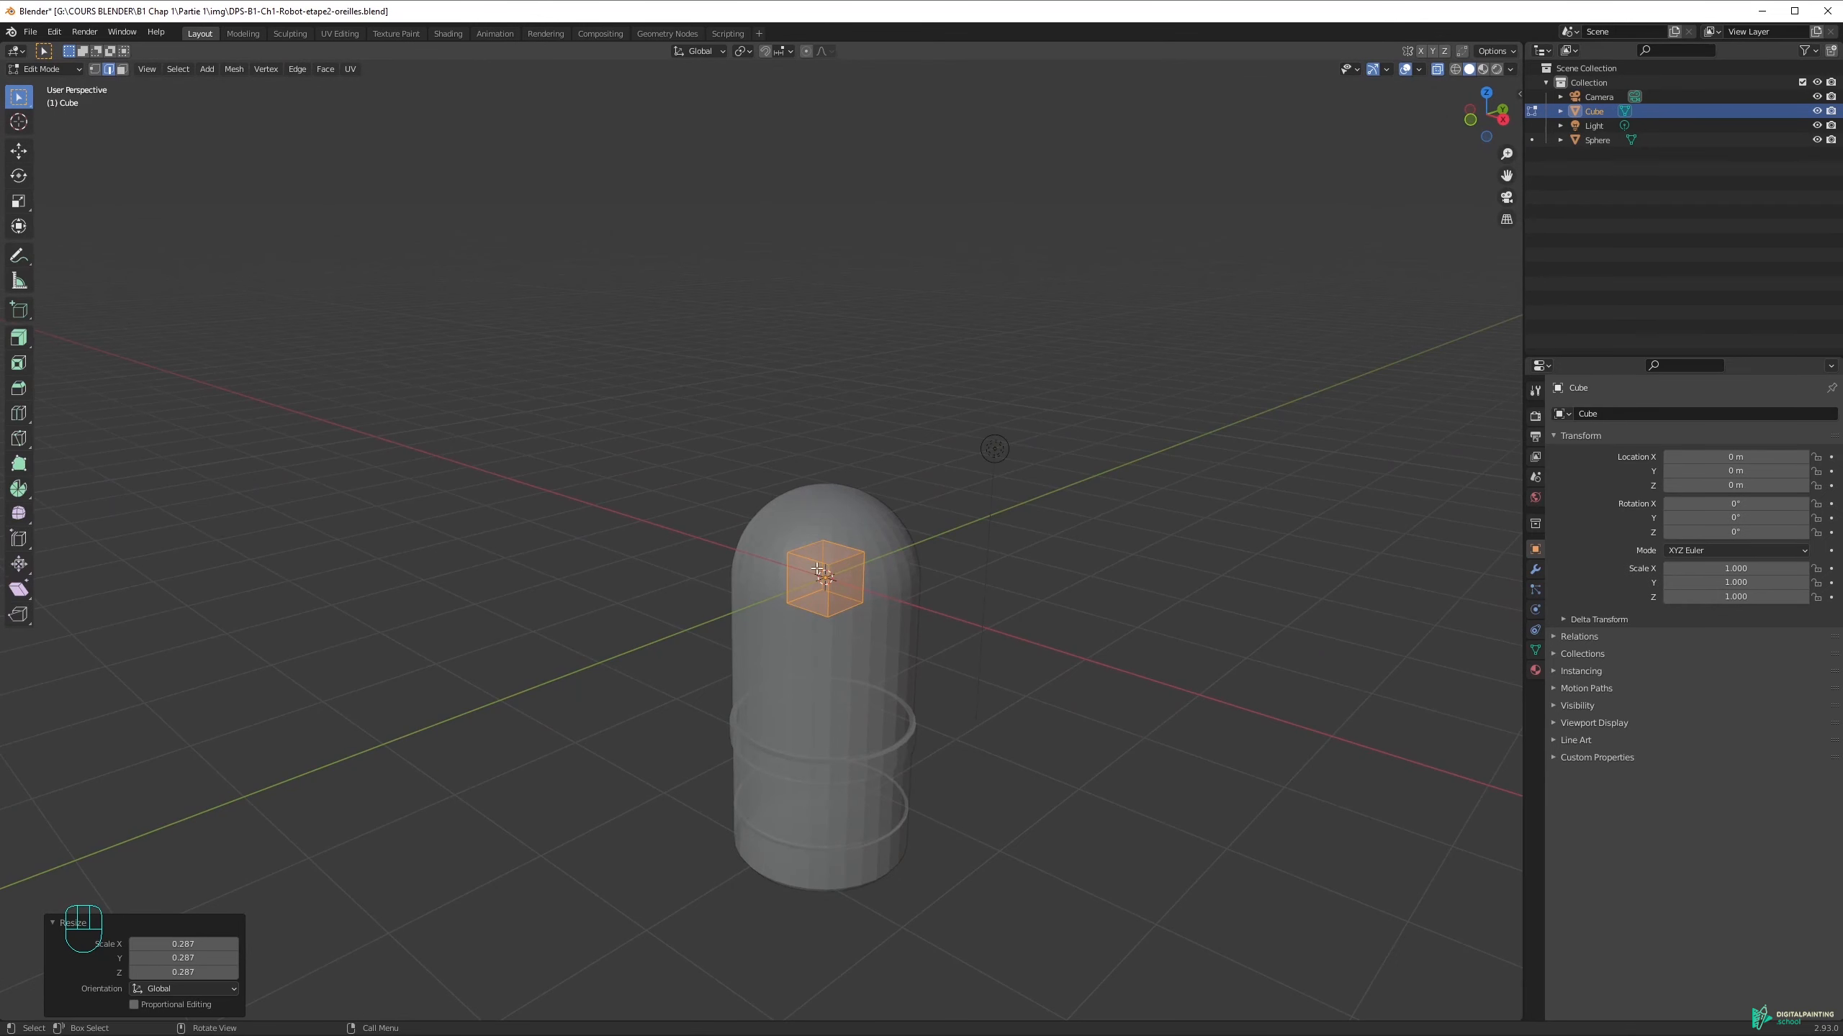
{"action": "key", "text": "alt+z"}
{"action": "middle_click_drag", "start_coordinate": [921, 531], "coordinate": [858, 523]}
{"action": "key", "text": "alt+z"}
{"action": "key", "text": "alt+z"}
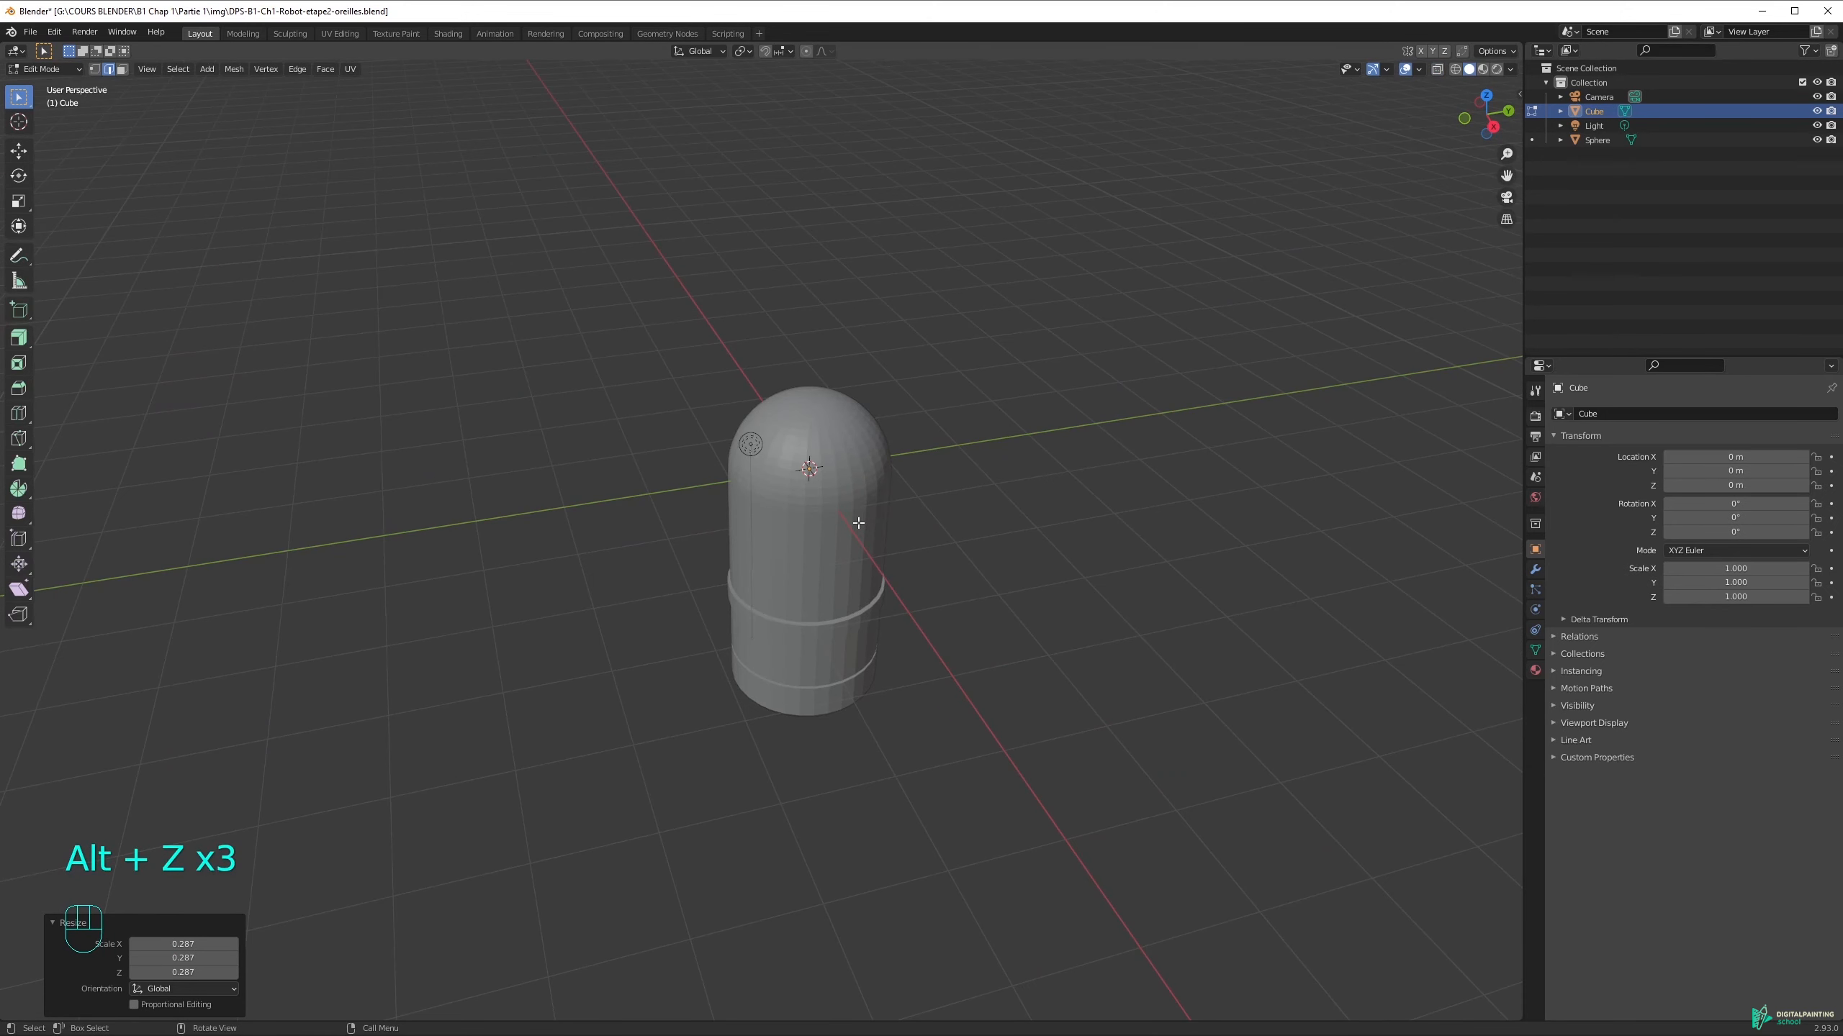
Raise the cube about 2.05 m along Z so it floats above the robot's domed head
{"action": "key", "text": "g"}
{"action": "middle_click_drag", "start_coordinate": [1174, 468], "coordinate": [1127, 362]}
{"action": "left_click", "coordinate": [1082, 308]}
{"action": "middle_click_drag", "start_coordinate": [1034, 312], "coordinate": [922, 478], "text": "shift"}
{"action": "scroll", "coordinate": [842, 455], "scroll_direction": "up", "scroll_amount": 3}
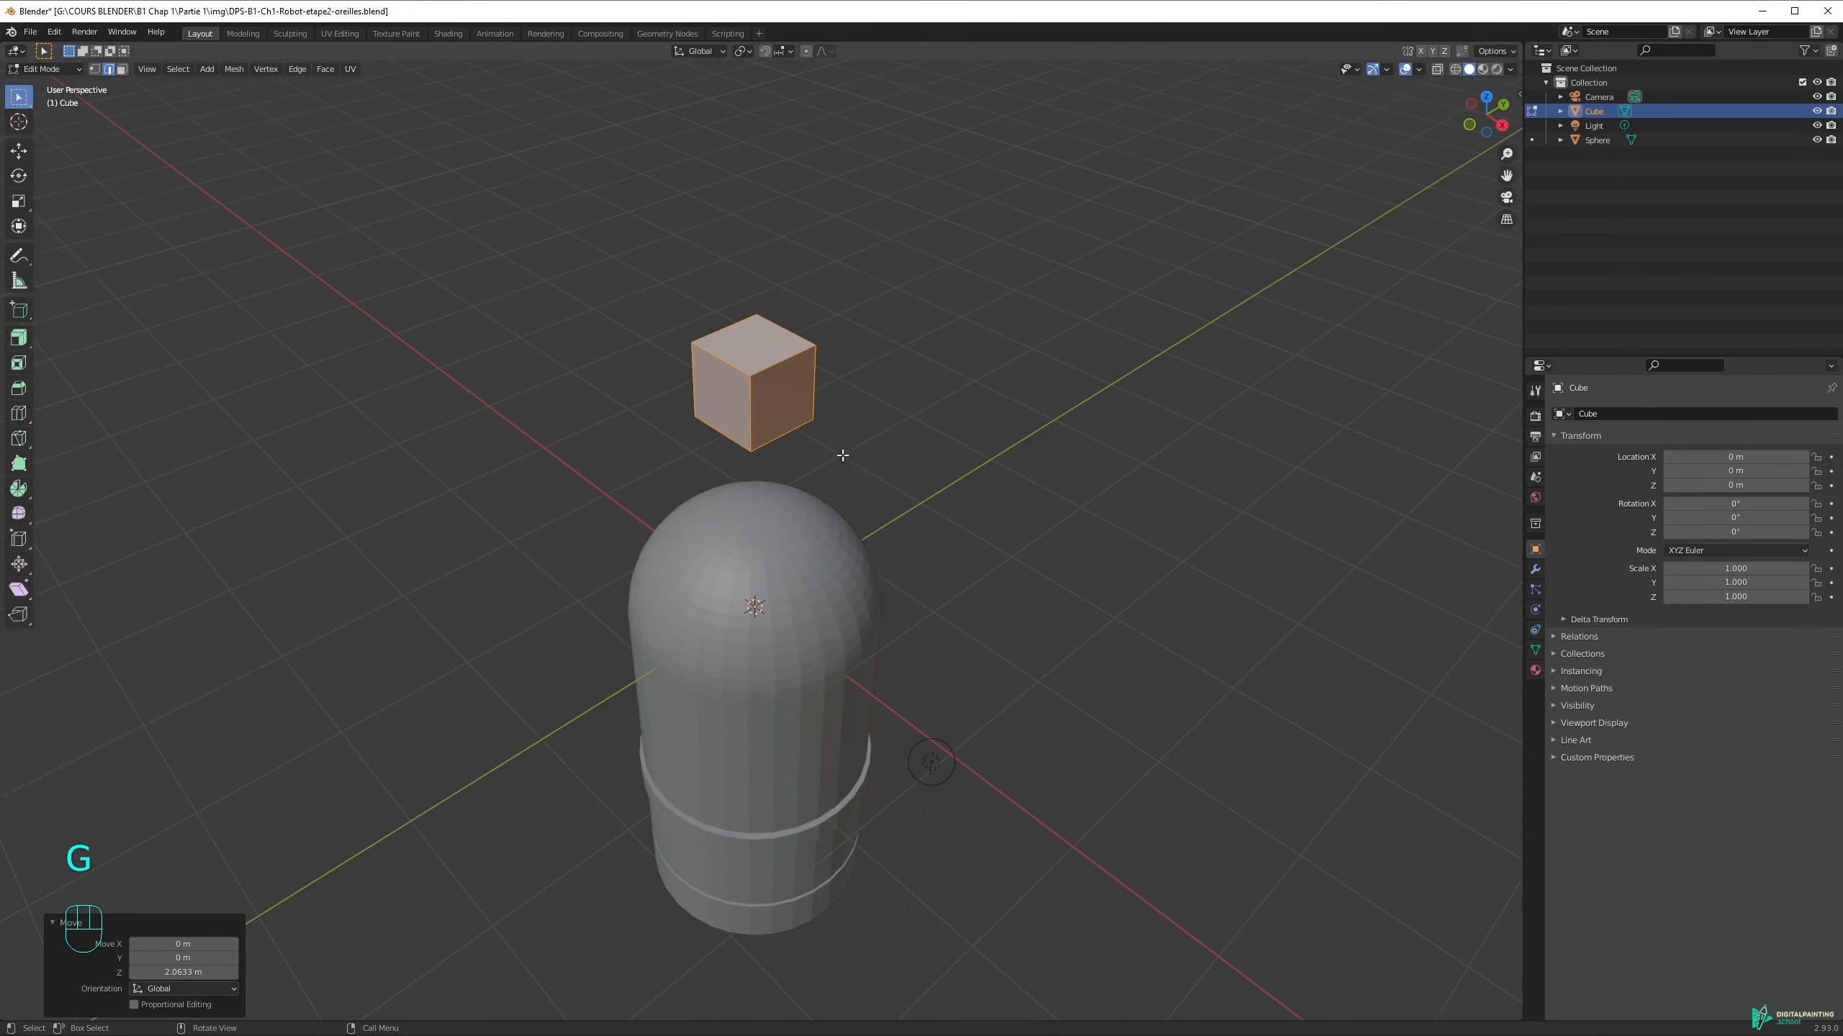
{"action": "key", "text": "g"}
{"action": "key", "text": "z"}
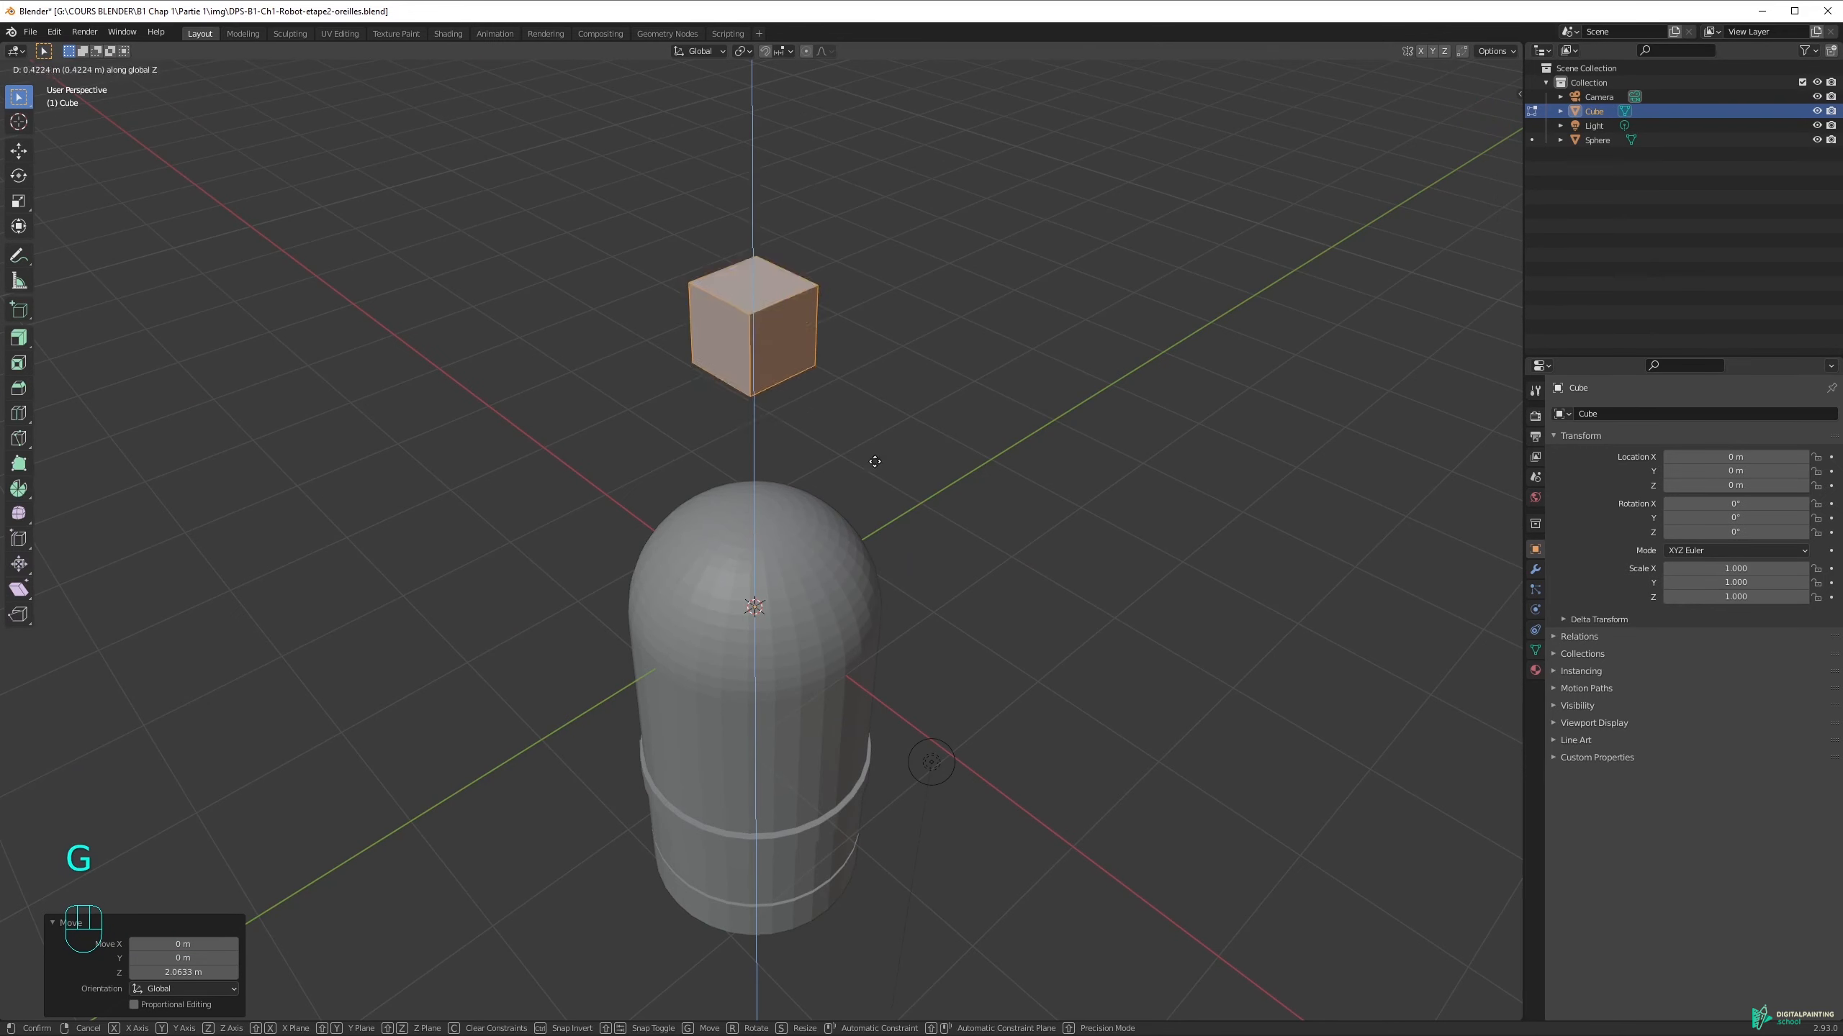
{"action": "left_click", "coordinate": [857, 502]}
Shrink the cube uniformly by a factor of about 0.436 and enlarge it again by about 1.531
{"action": "middle_click_drag", "start_coordinate": [857, 502], "coordinate": [762, 407]}
{"action": "middle_click_drag", "start_coordinate": [905, 531], "coordinate": [887, 527], "text": "shift"}
{"action": "middle_click_drag", "start_coordinate": [886, 527], "coordinate": [821, 454]}
{"action": "middle_click_drag", "start_coordinate": [930, 529], "coordinate": [1061, 657]}
{"action": "key", "text": "s"}
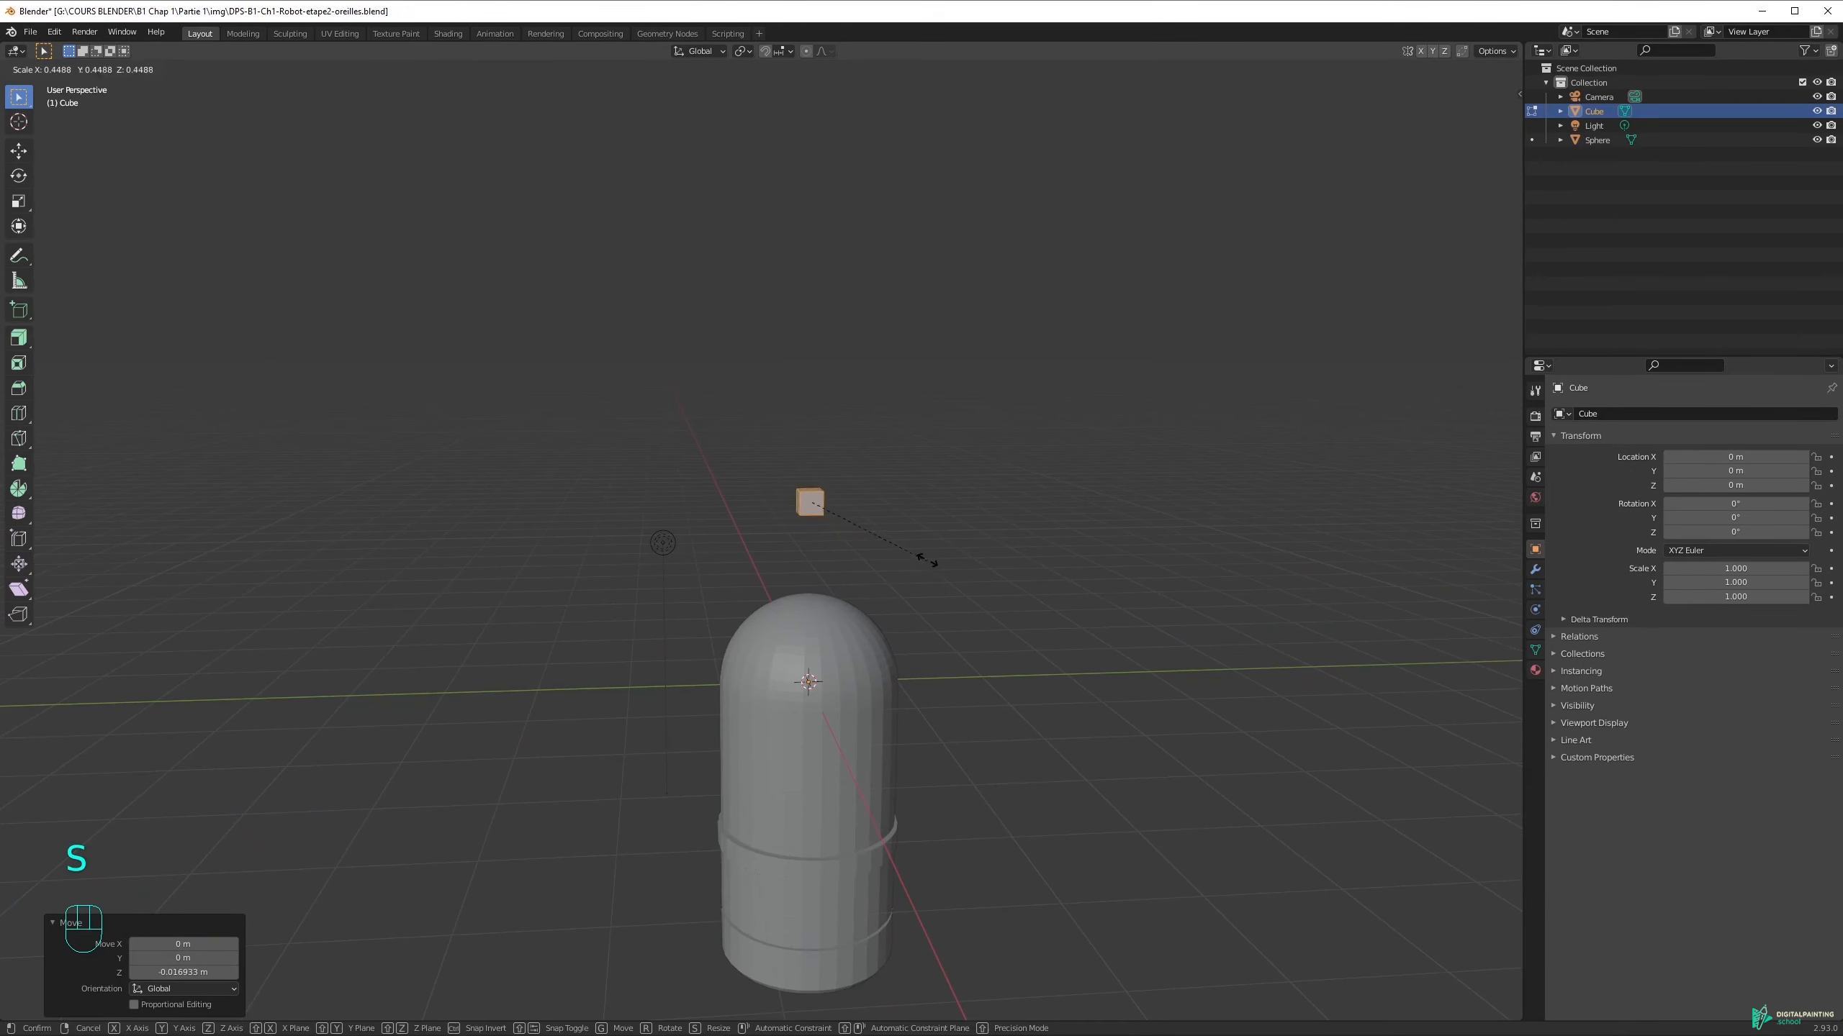
{"action": "left_click", "coordinate": [924, 559]}
{"action": "middle_click_drag", "start_coordinate": [801, 626], "coordinate": [928, 622]}
{"action": "key", "text": "s"}
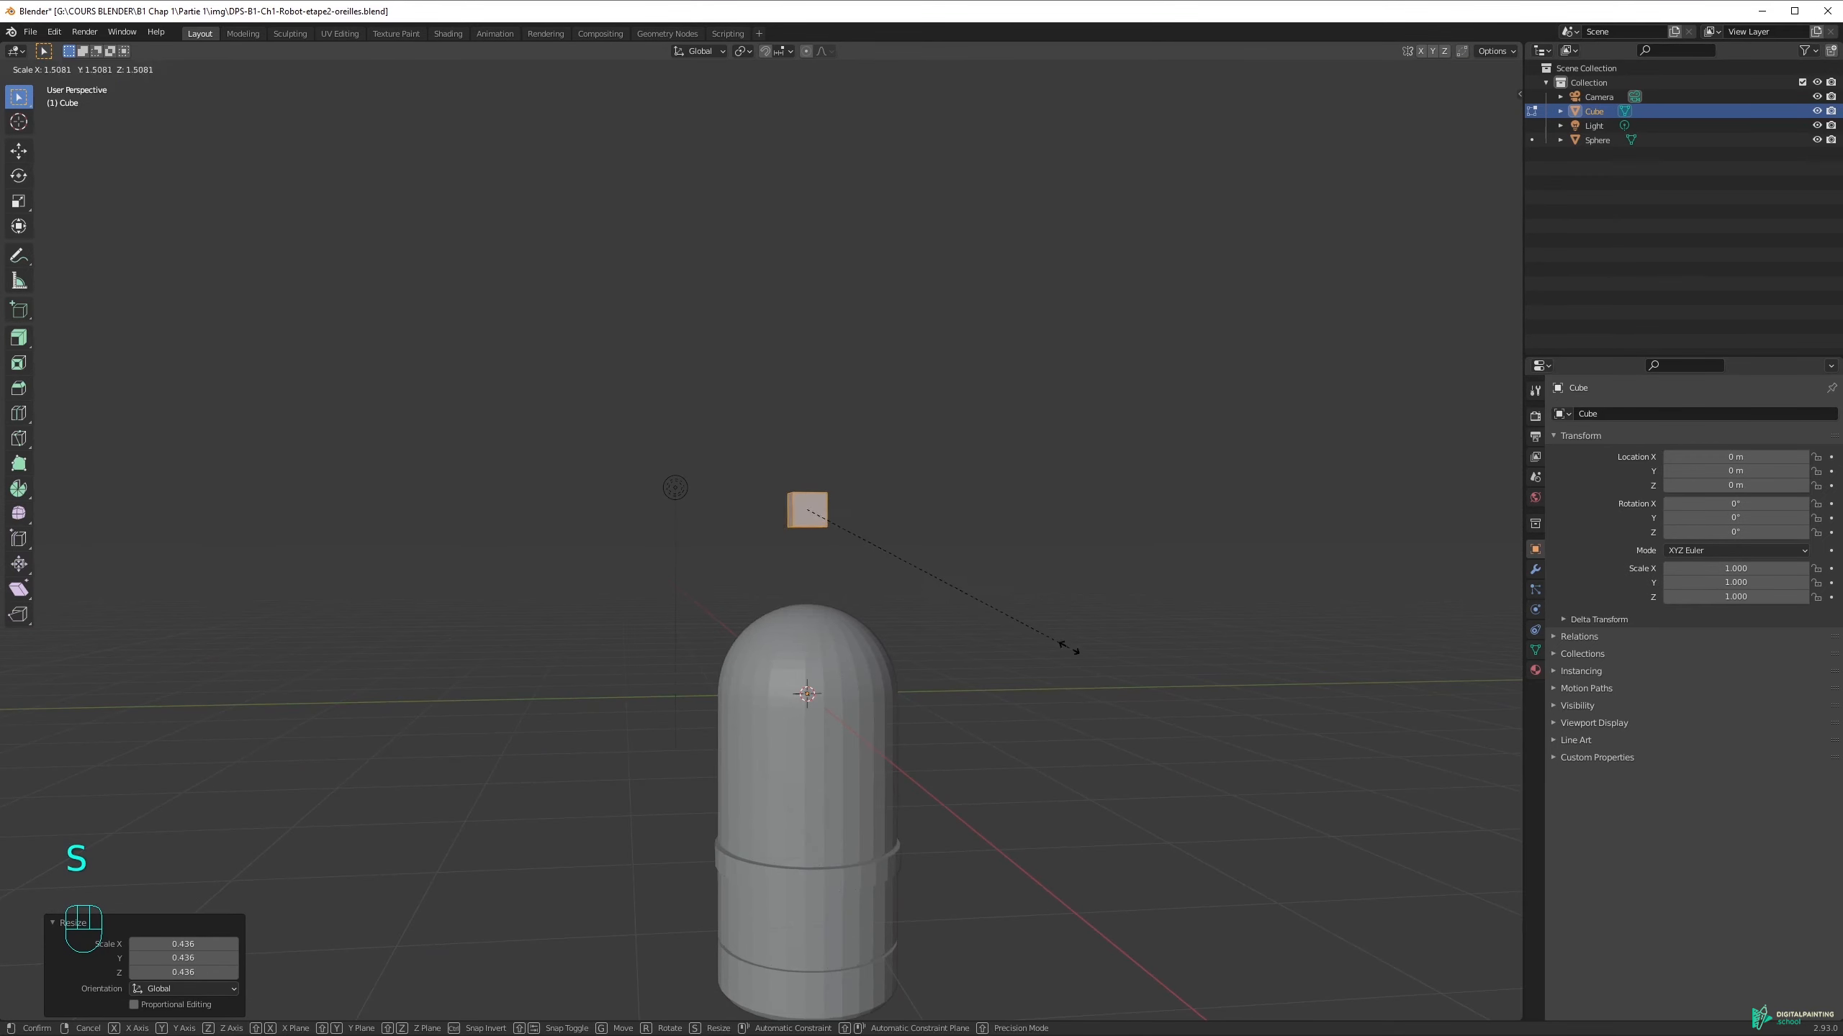
{"action": "left_click", "coordinate": [1070, 649]}
Flatten the cube along X by a factor of about 0.318
{"action": "middle_click_drag", "start_coordinate": [759, 542], "coordinate": [818, 567]}
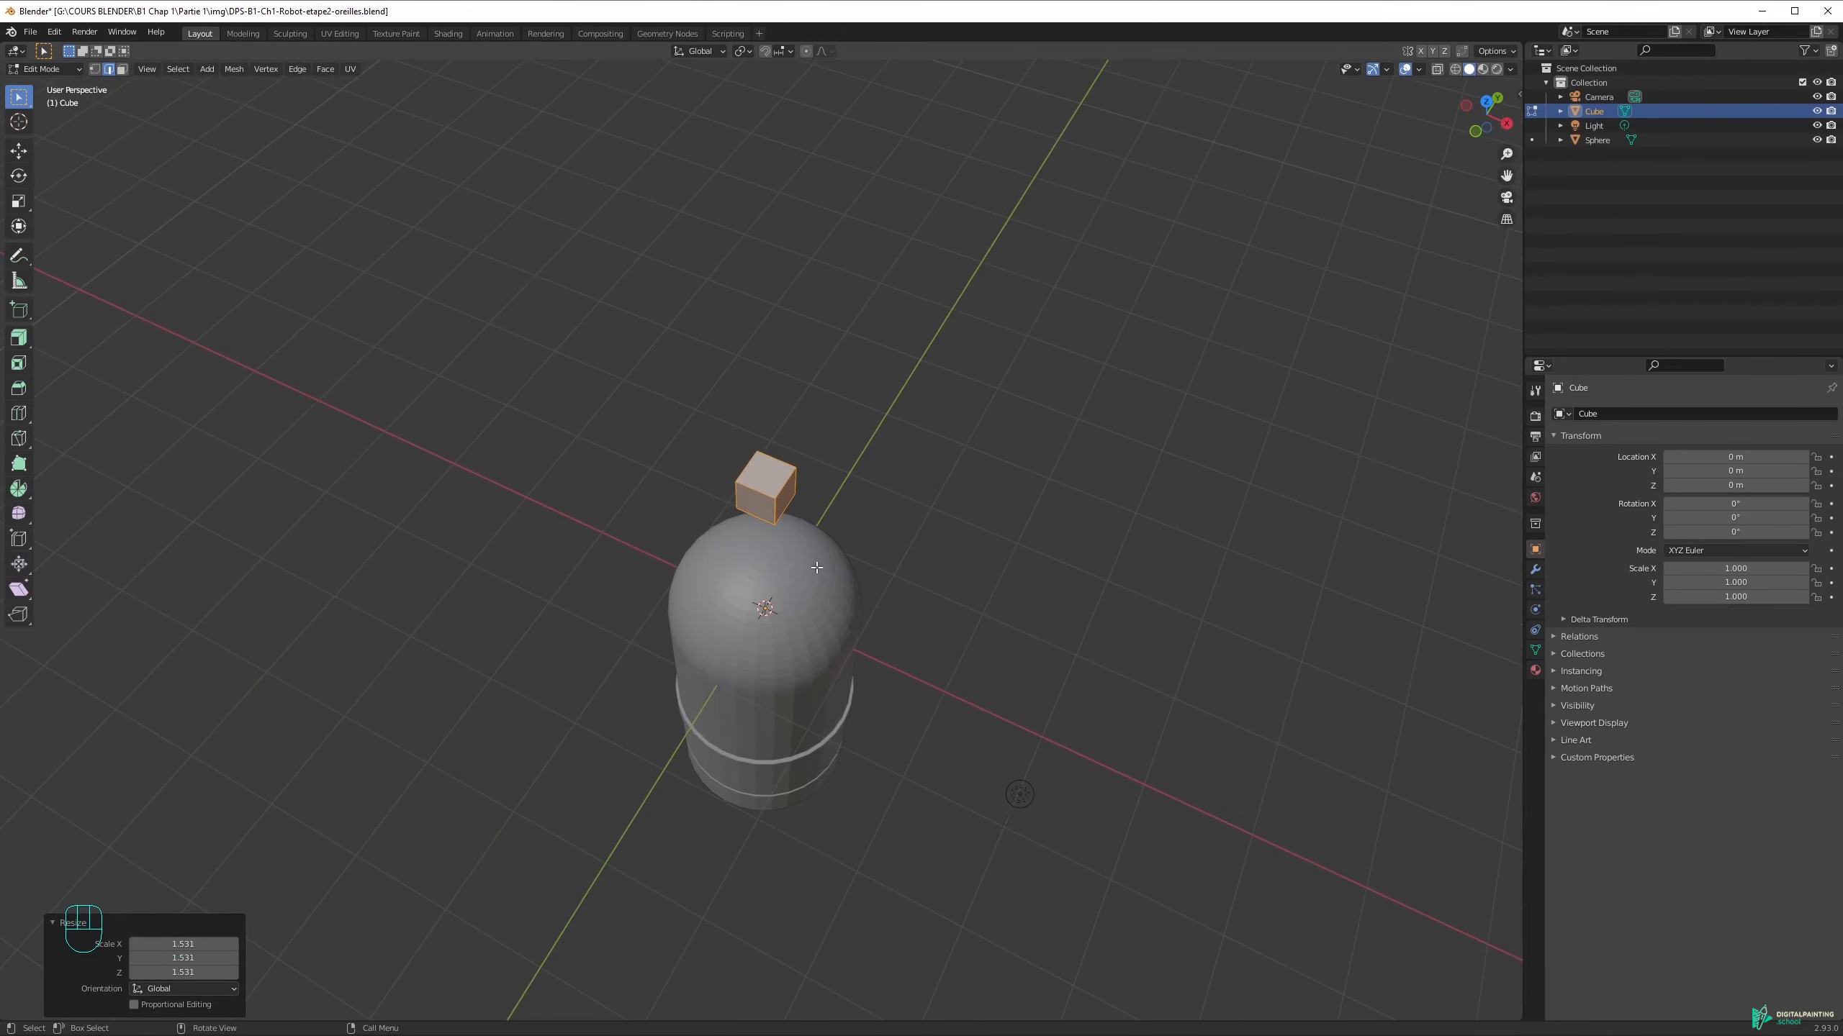
{"action": "key", "text": "s"}
{"action": "key", "text": "x"}
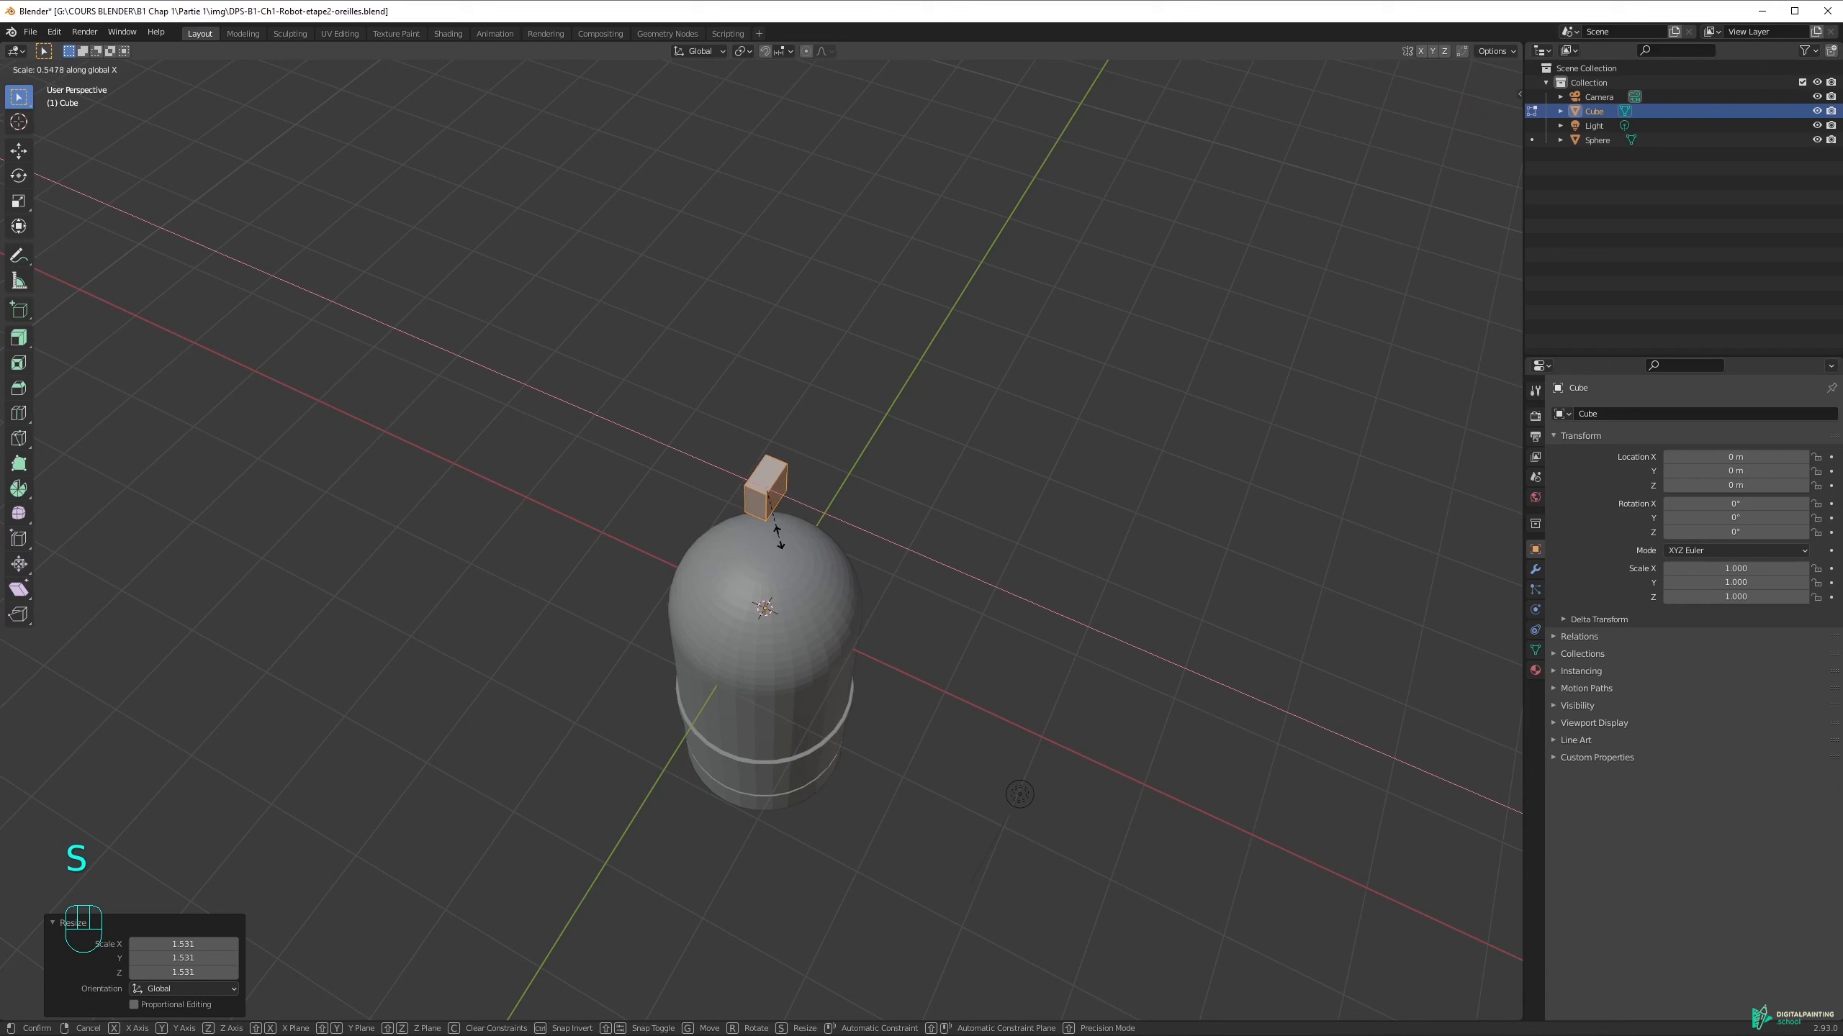
{"action": "left_click", "coordinate": [767, 517]}
Lower the flattened block about 0.88 m along Z onto the top of the dome
{"action": "mouse_move", "coordinate": [767, 518]}
{"action": "middle_mouse_down"}
{"action": "mouse_move", "coordinate": [615, 482]}
{"action": "mouse_move", "coordinate": [798, 512]}
{"action": "middle_mouse_up"}
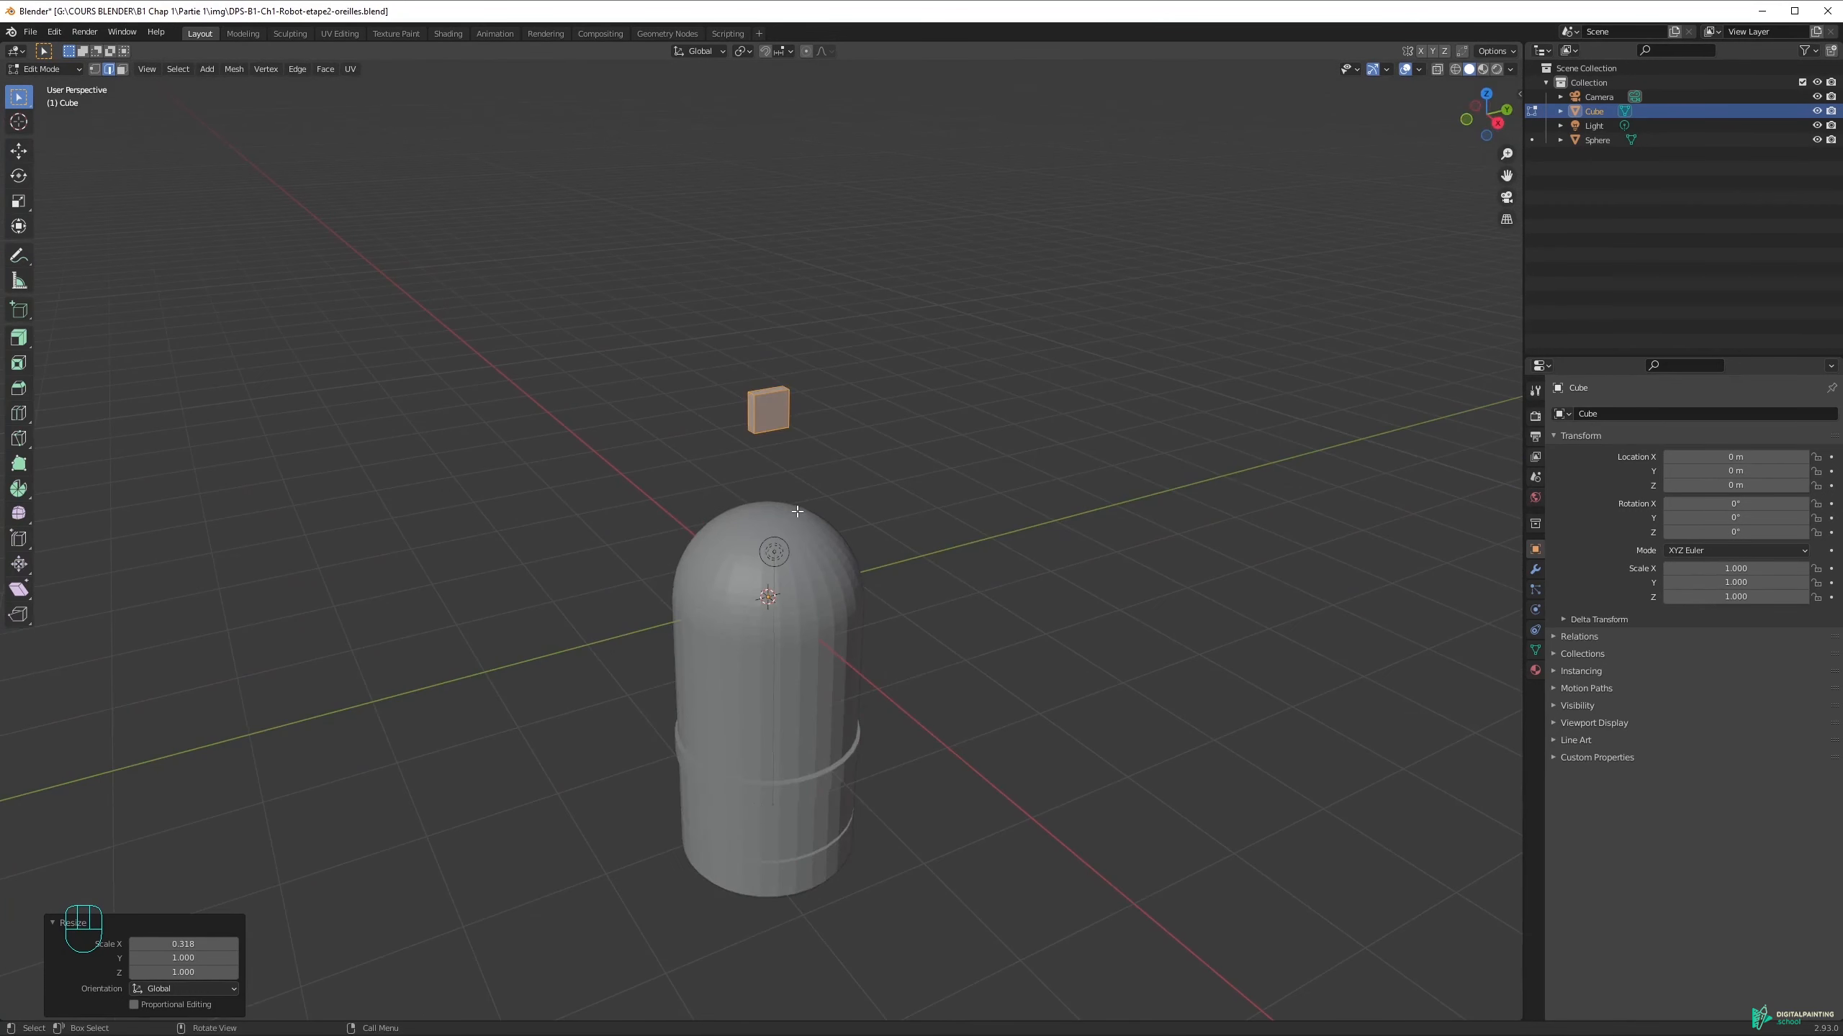
{"action": "key", "text": "g"}
{"action": "key", "text": "z"}
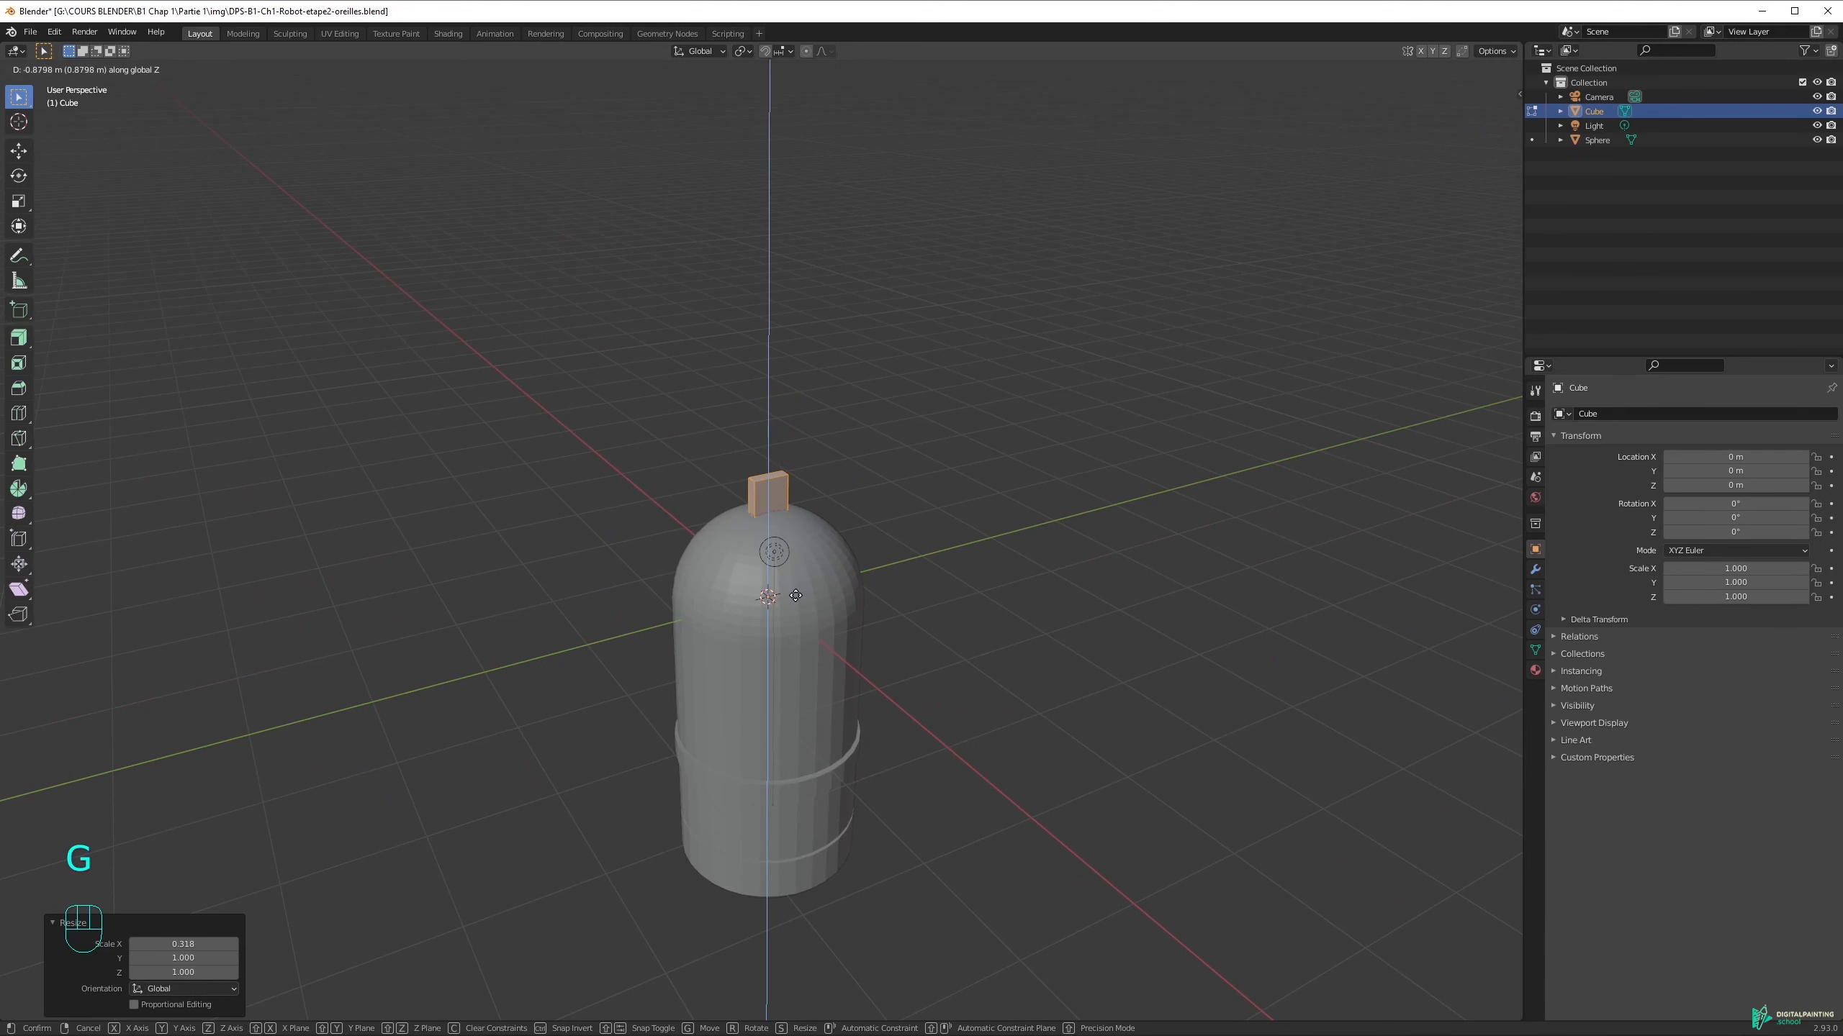
{"action": "left_click", "coordinate": [796, 596]}
Shift the block about 0.38 m along Y, off the centre of the head
{"action": "middle_click_drag", "start_coordinate": [830, 583], "coordinate": [694, 546]}
{"action": "key", "text": "g"}
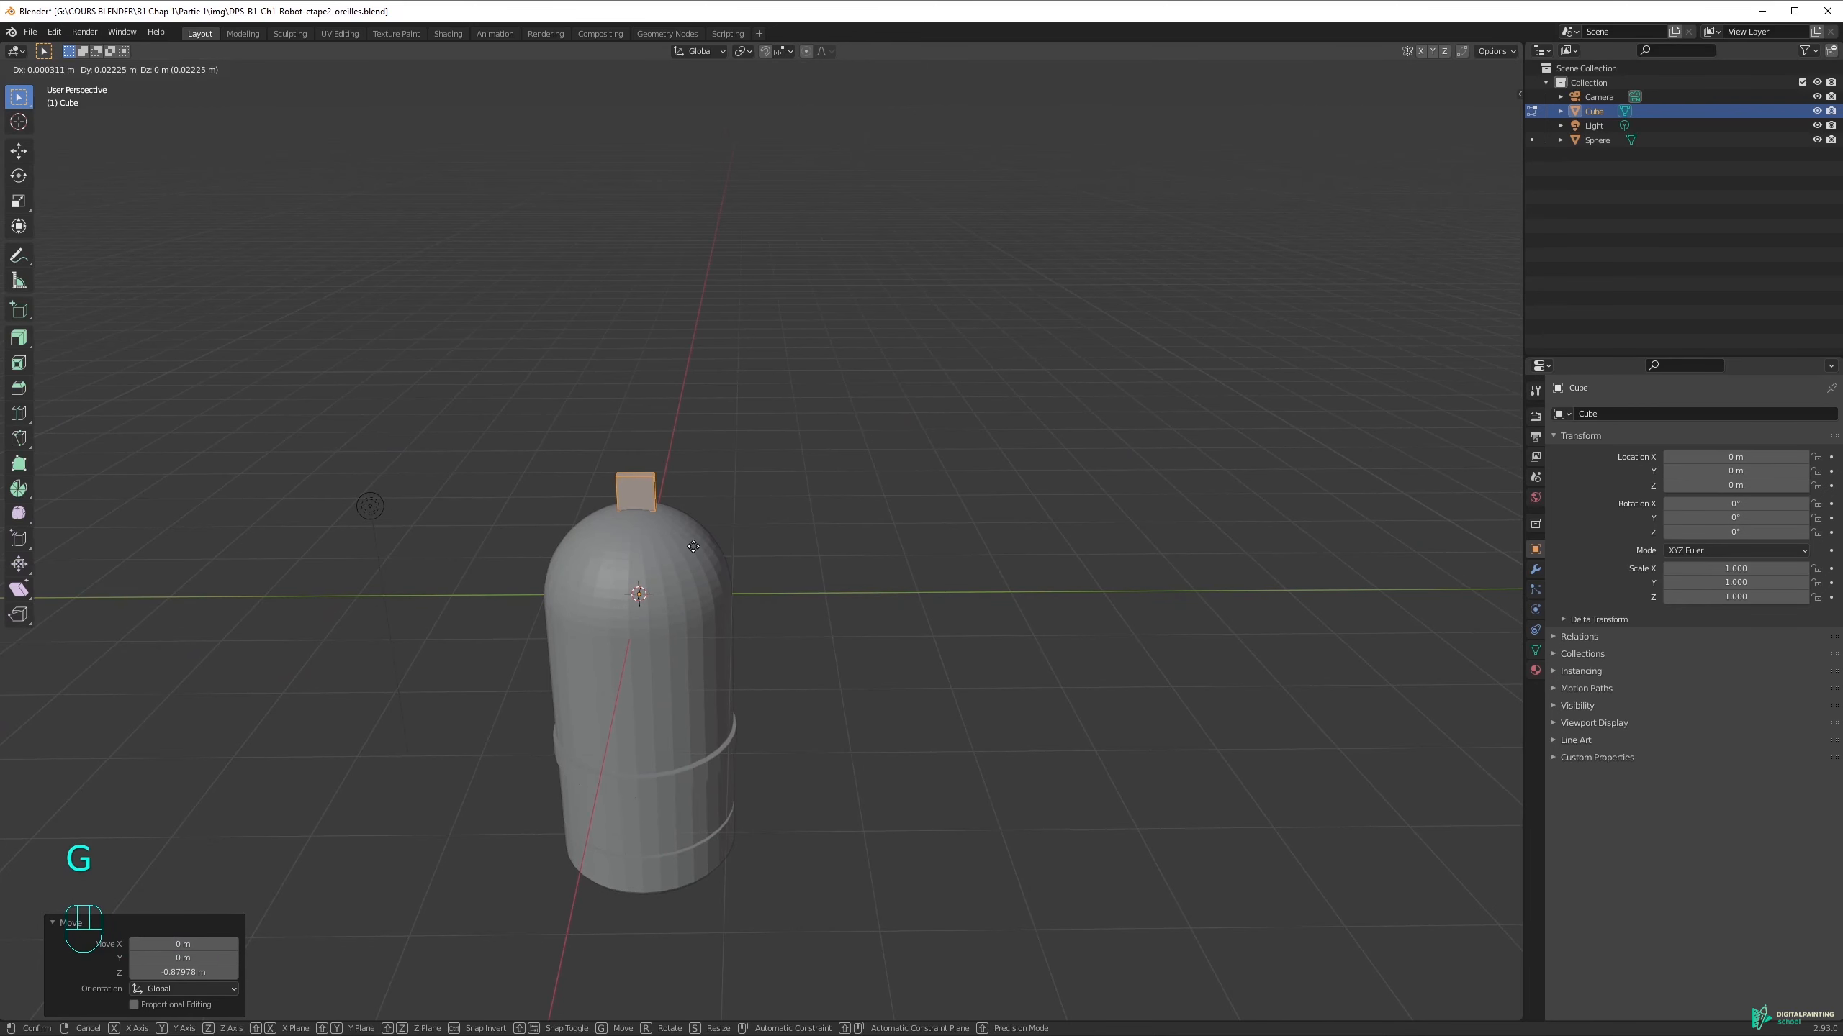
{"action": "key", "text": "y"}
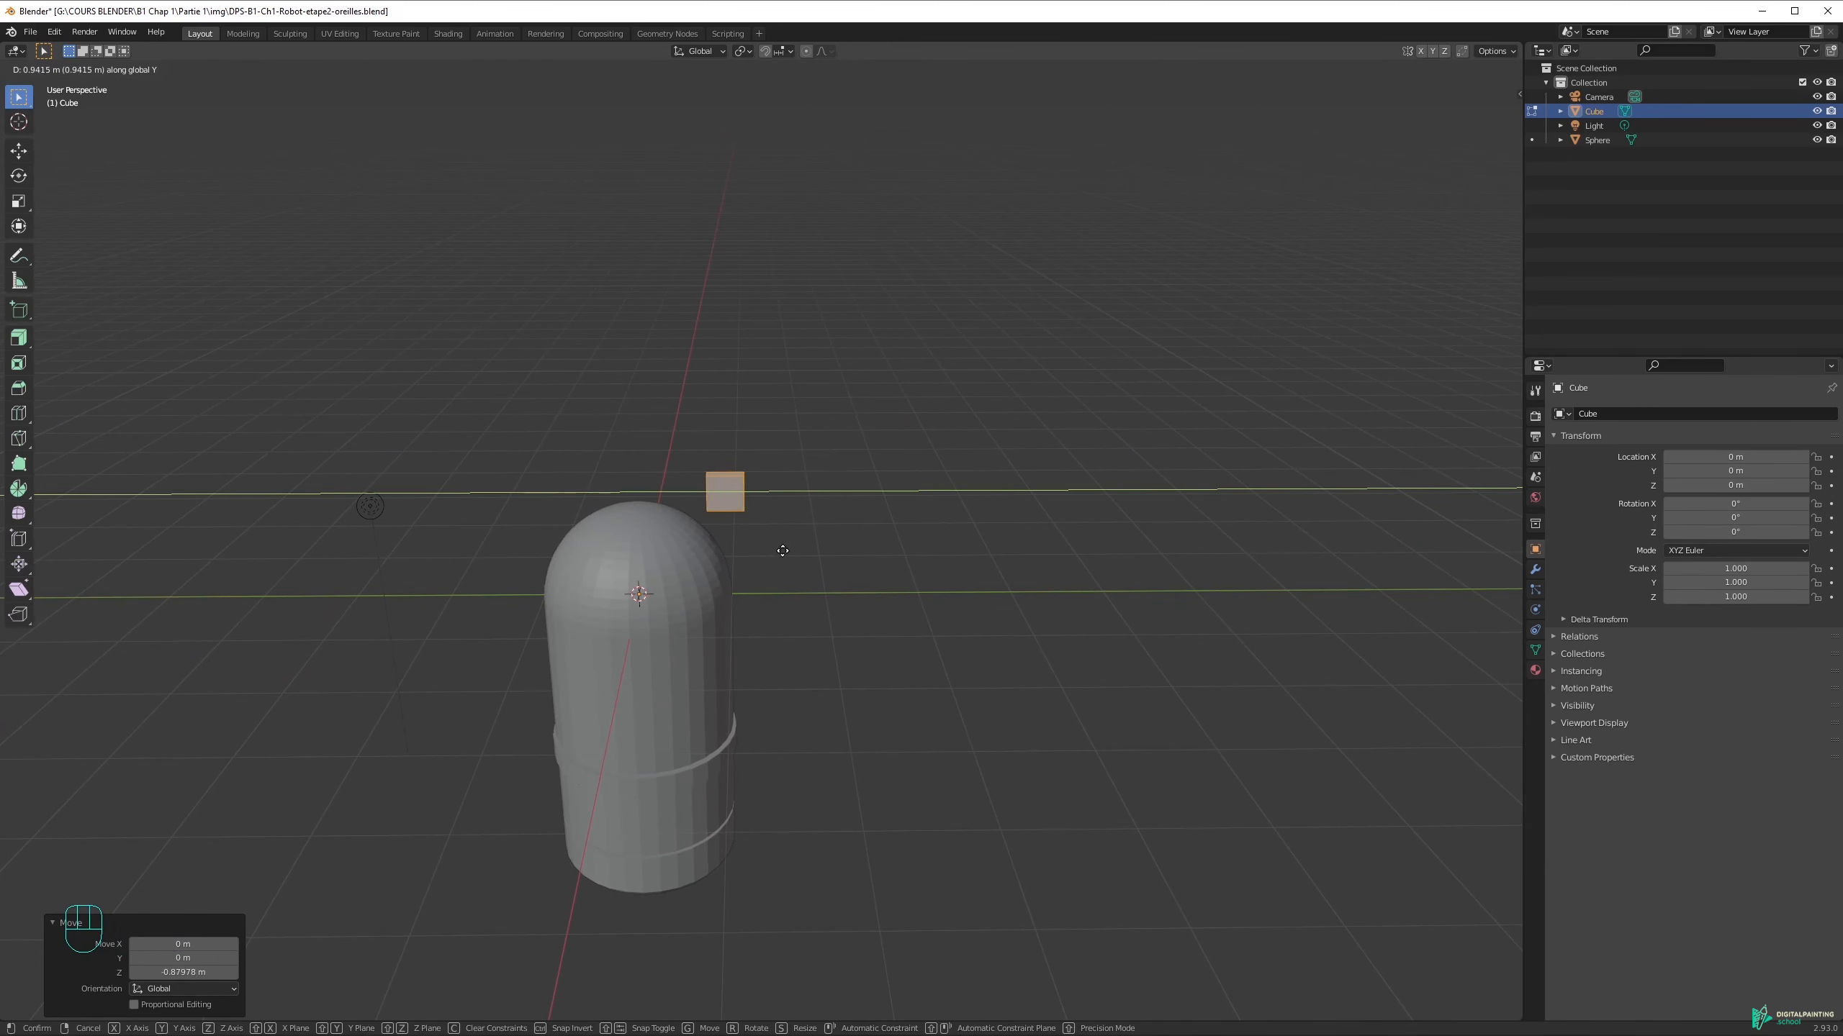
{"action": "left_click", "coordinate": [751, 544]}
Try moving the block along X, Y and Z in turn, and cancel the move
{"action": "middle_click_drag", "start_coordinate": [750, 546], "coordinate": [750, 581]}
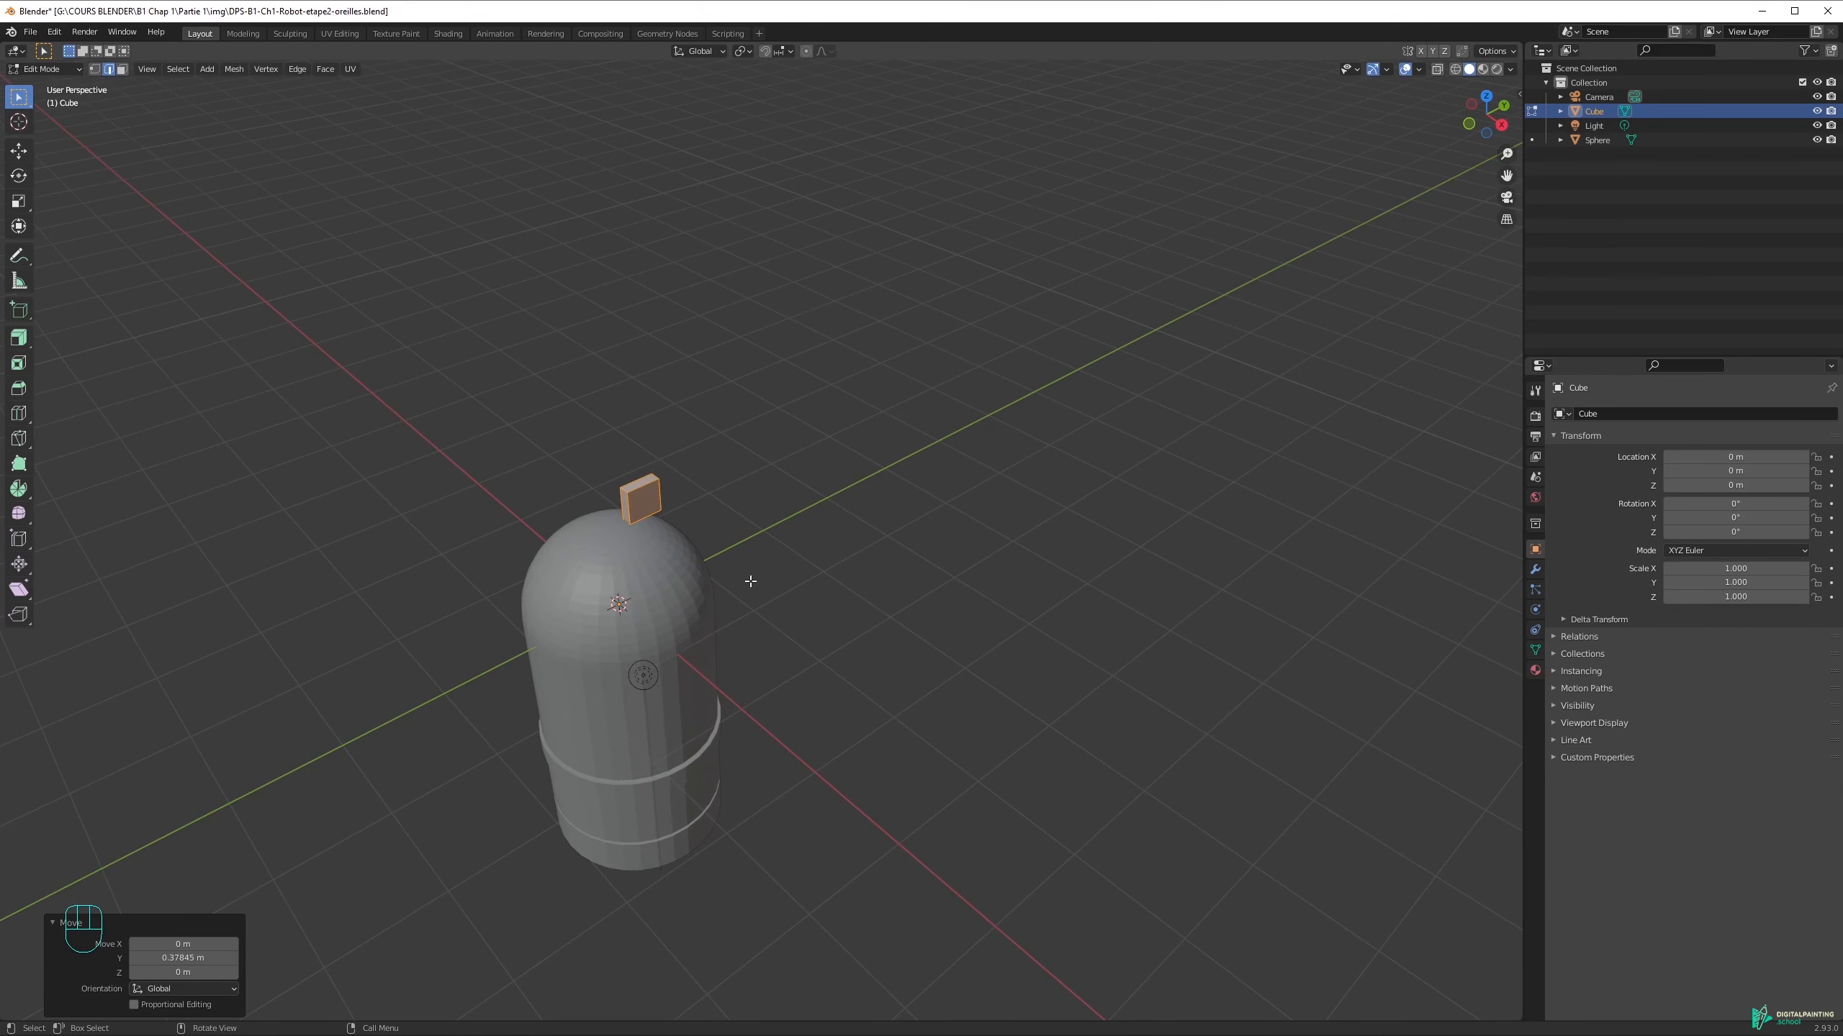
{"action": "middle_click_drag", "start_coordinate": [750, 581], "coordinate": [843, 535], "text": "shift"}
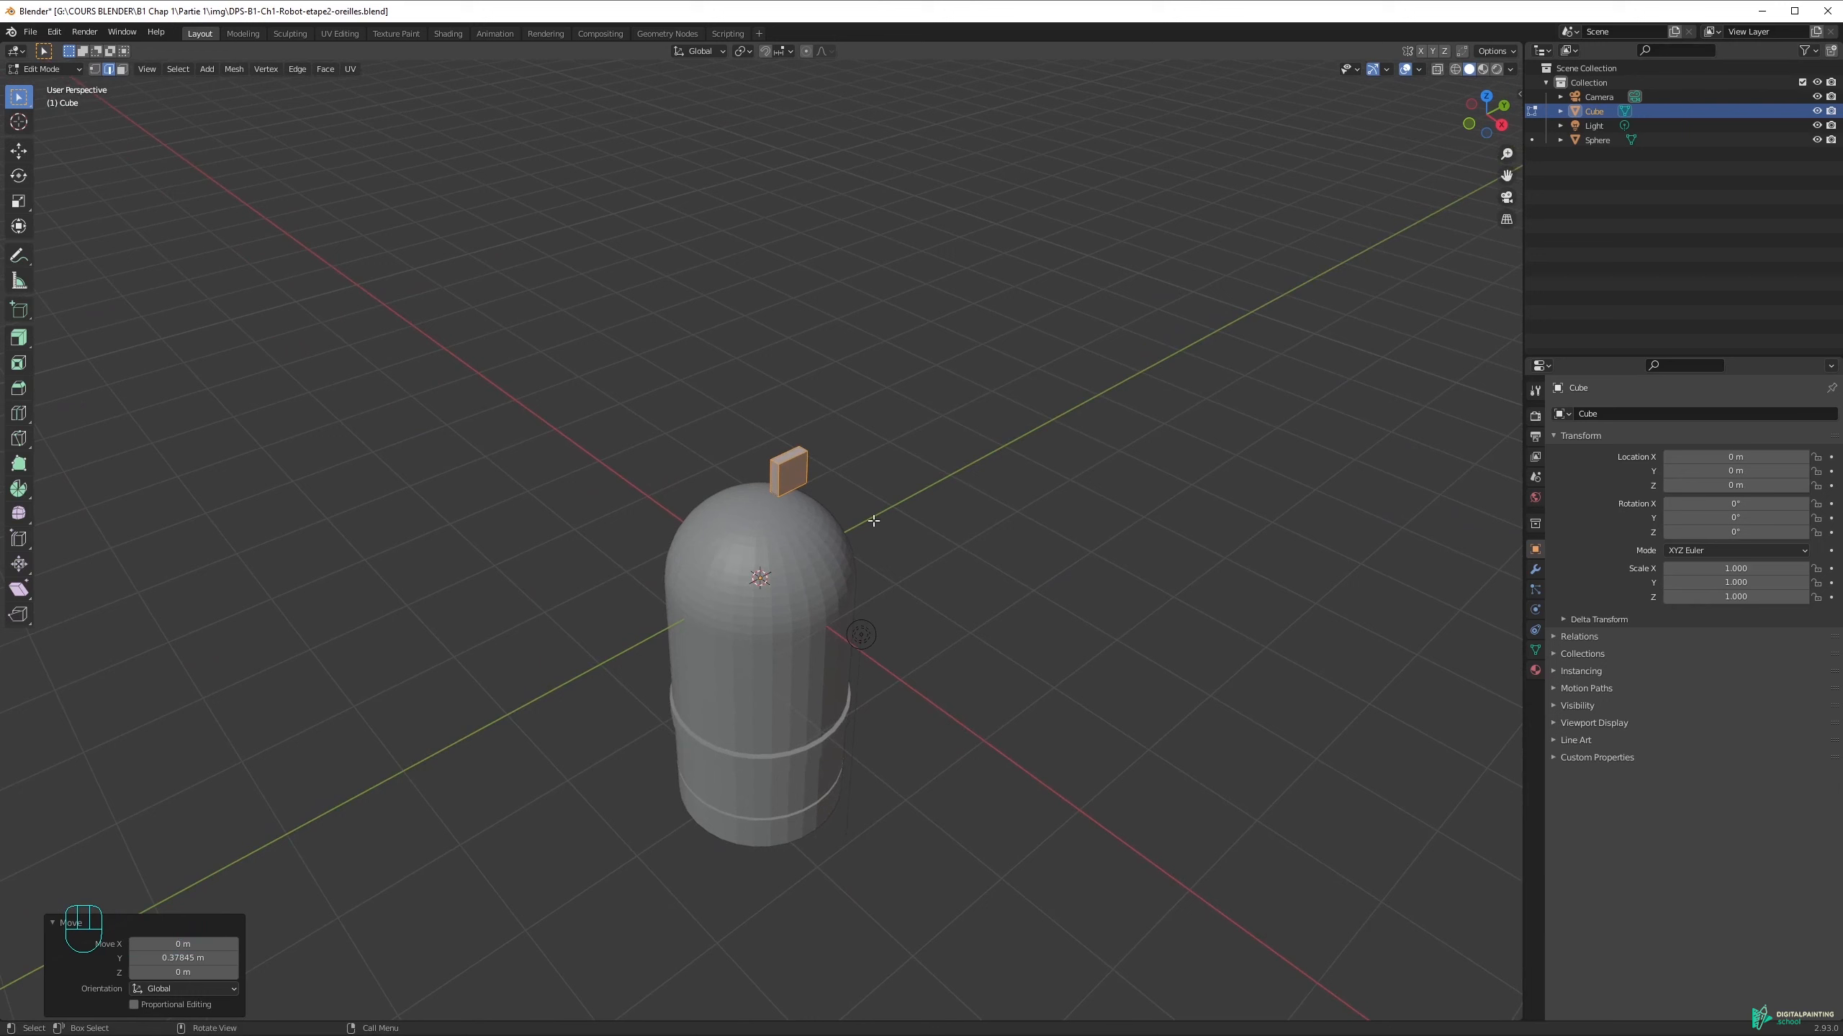
{"action": "key", "text": "g"}
{"action": "key", "text": "x"}
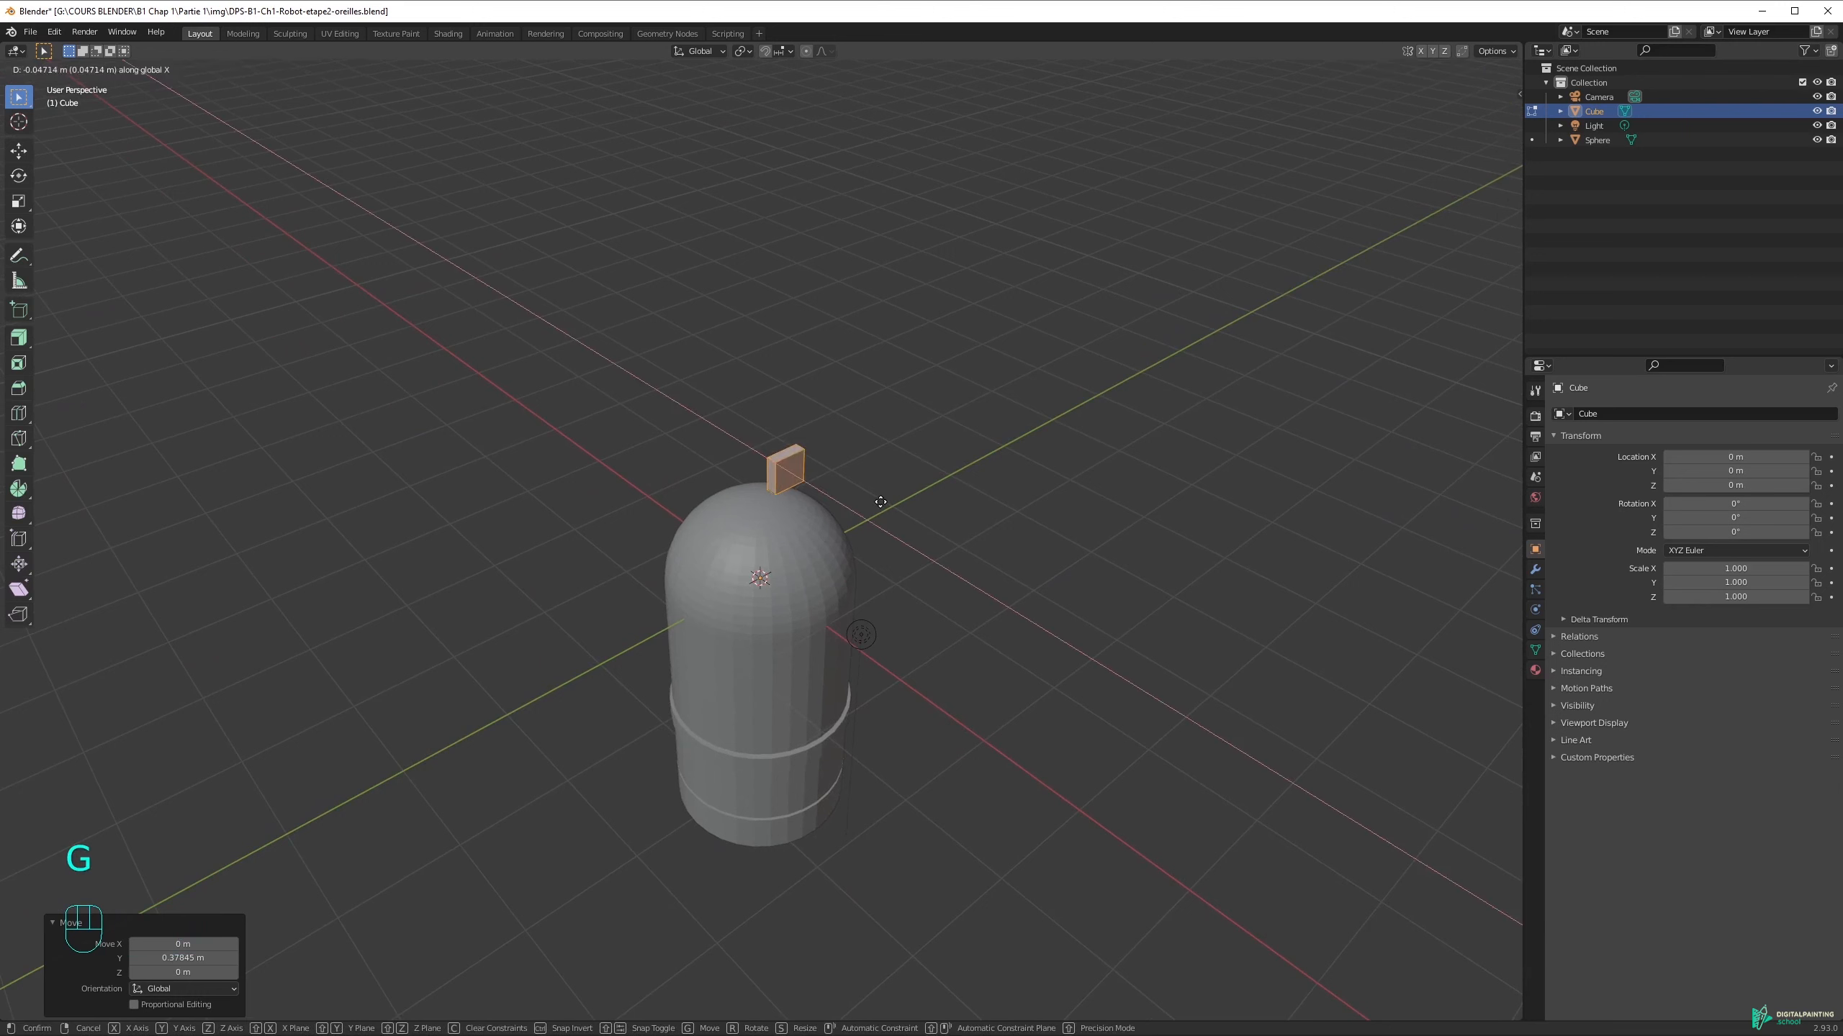
{"action": "key", "text": "y"}
{"action": "key", "text": "z"}
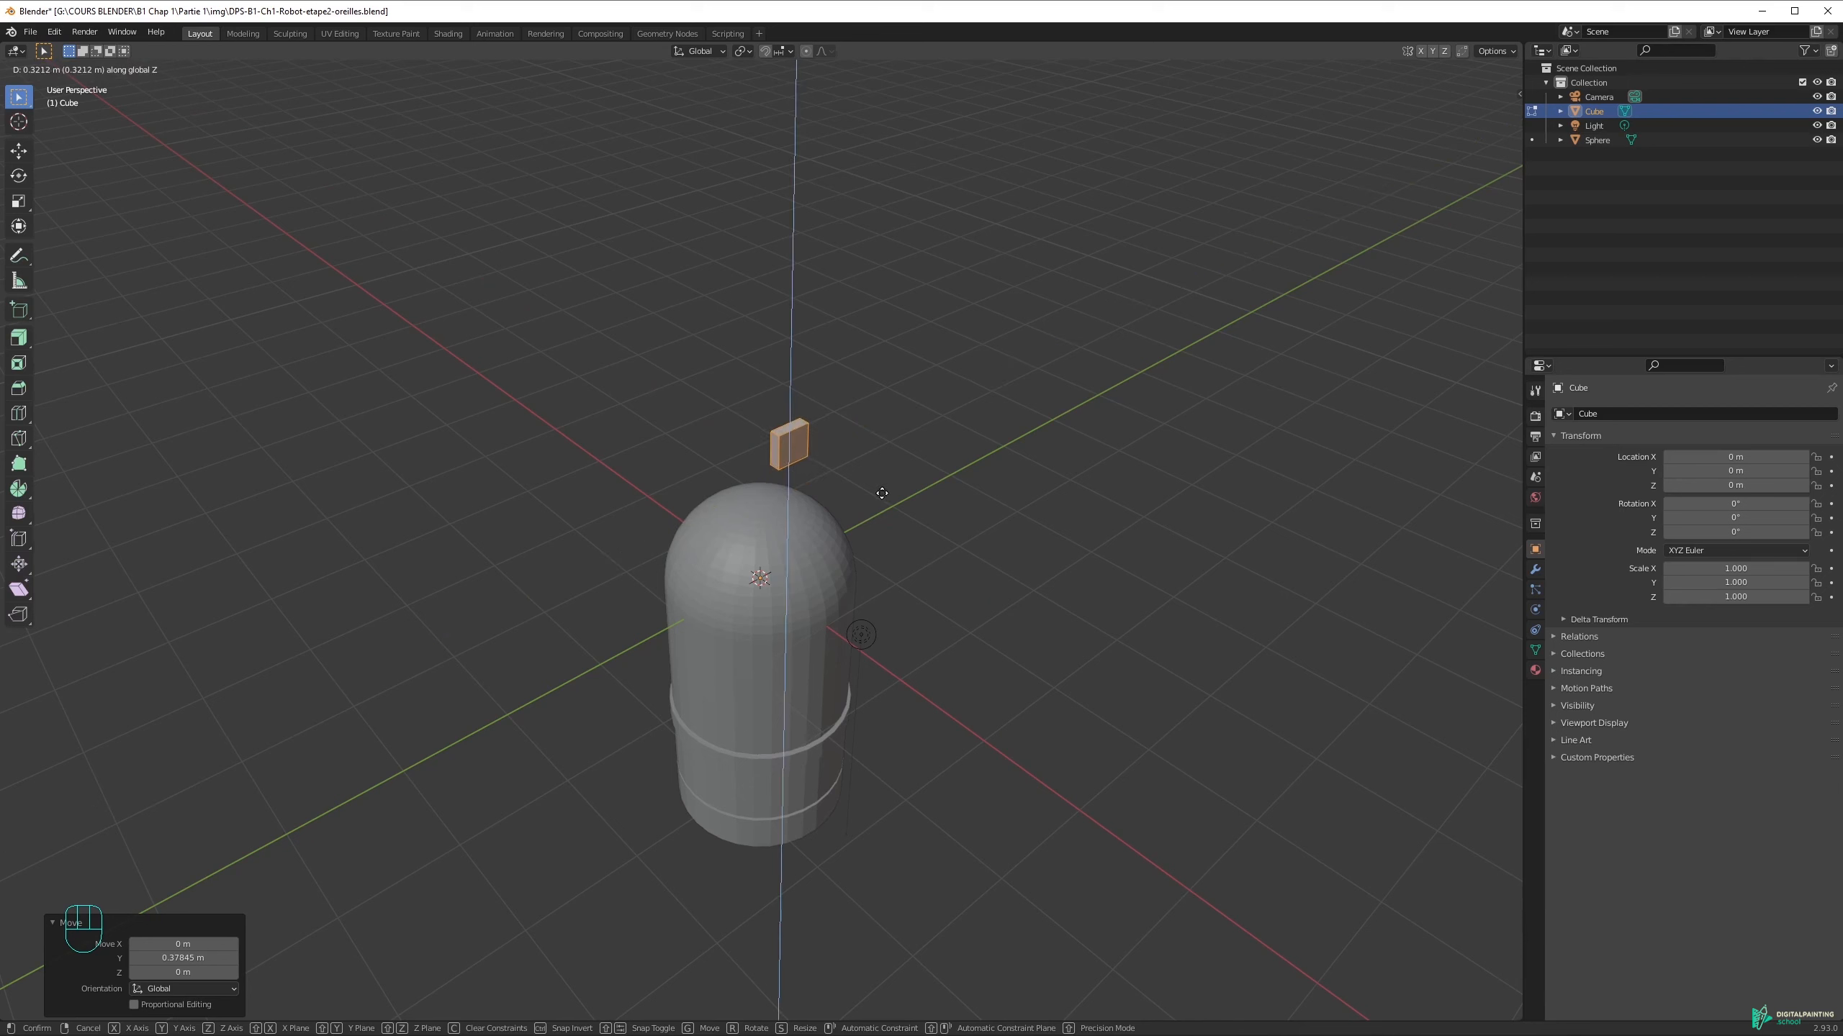
{"action": "right_click", "coordinate": [882, 496]}
Try moving the block while switching its axis constraint interactively, undoing or cancelling each move
{"action": "key", "text": "g"}
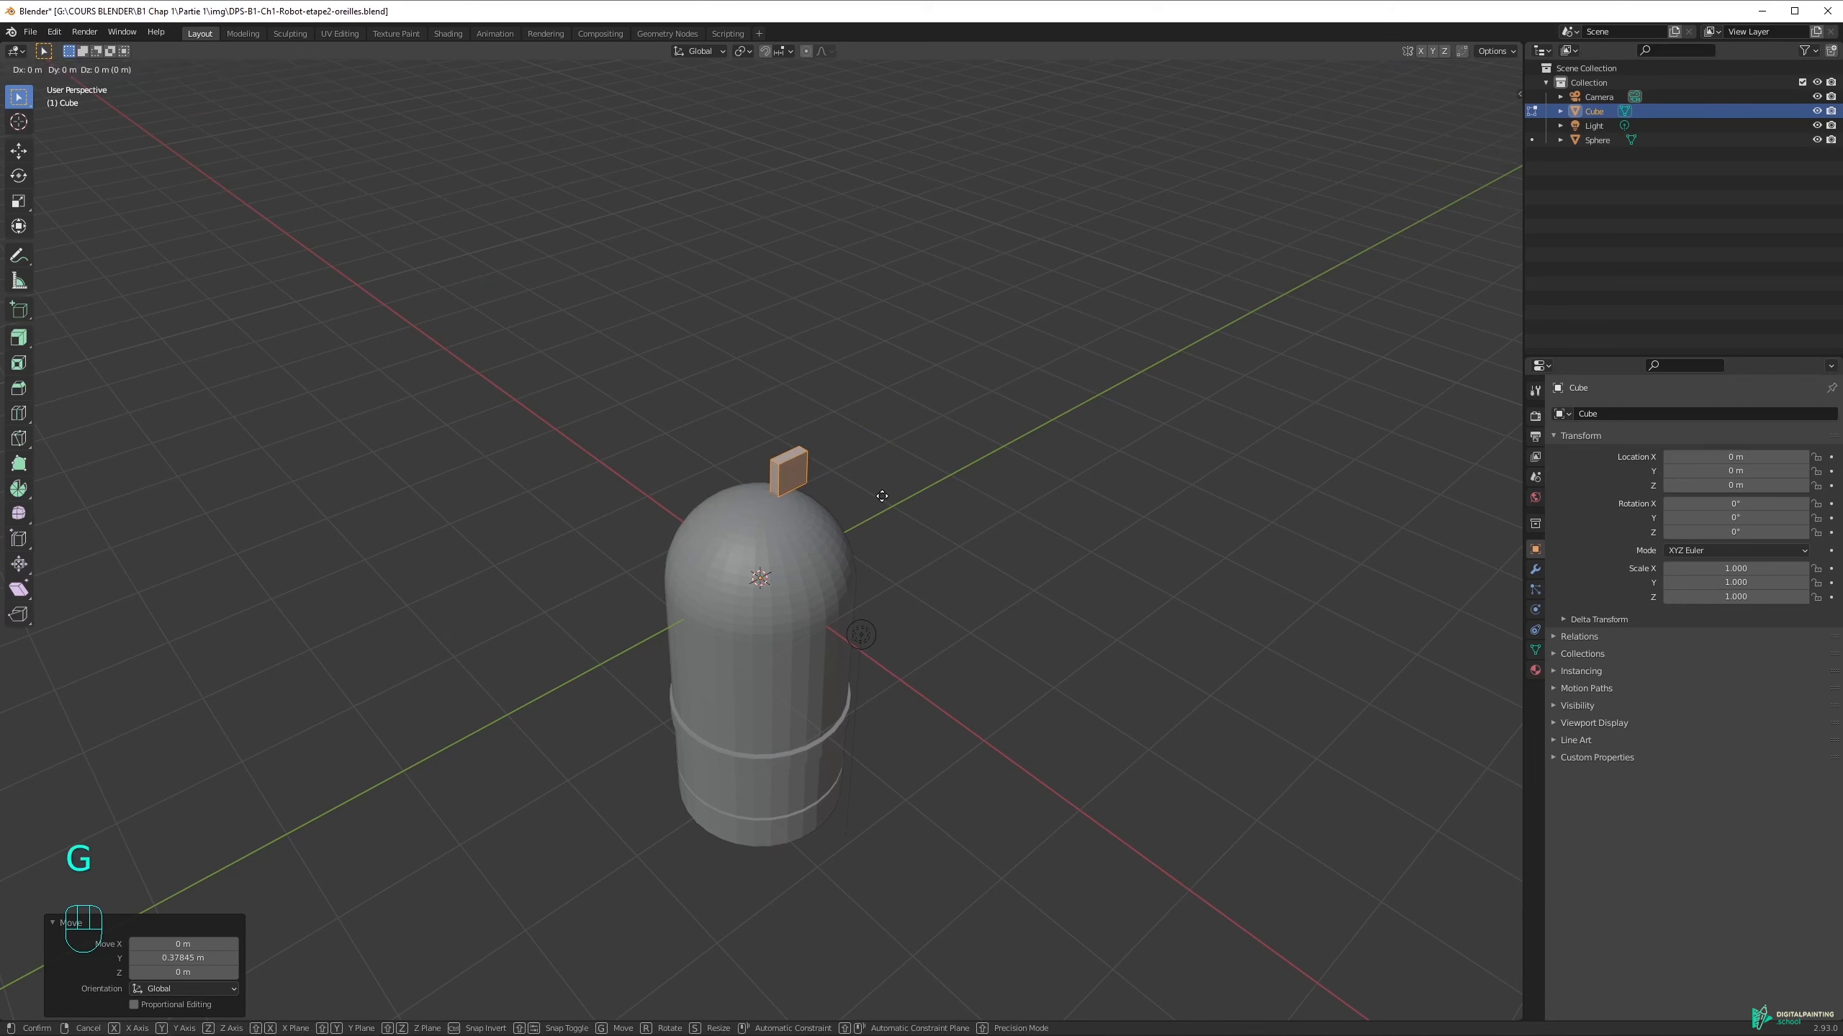
{"action": "key", "text": "x"}
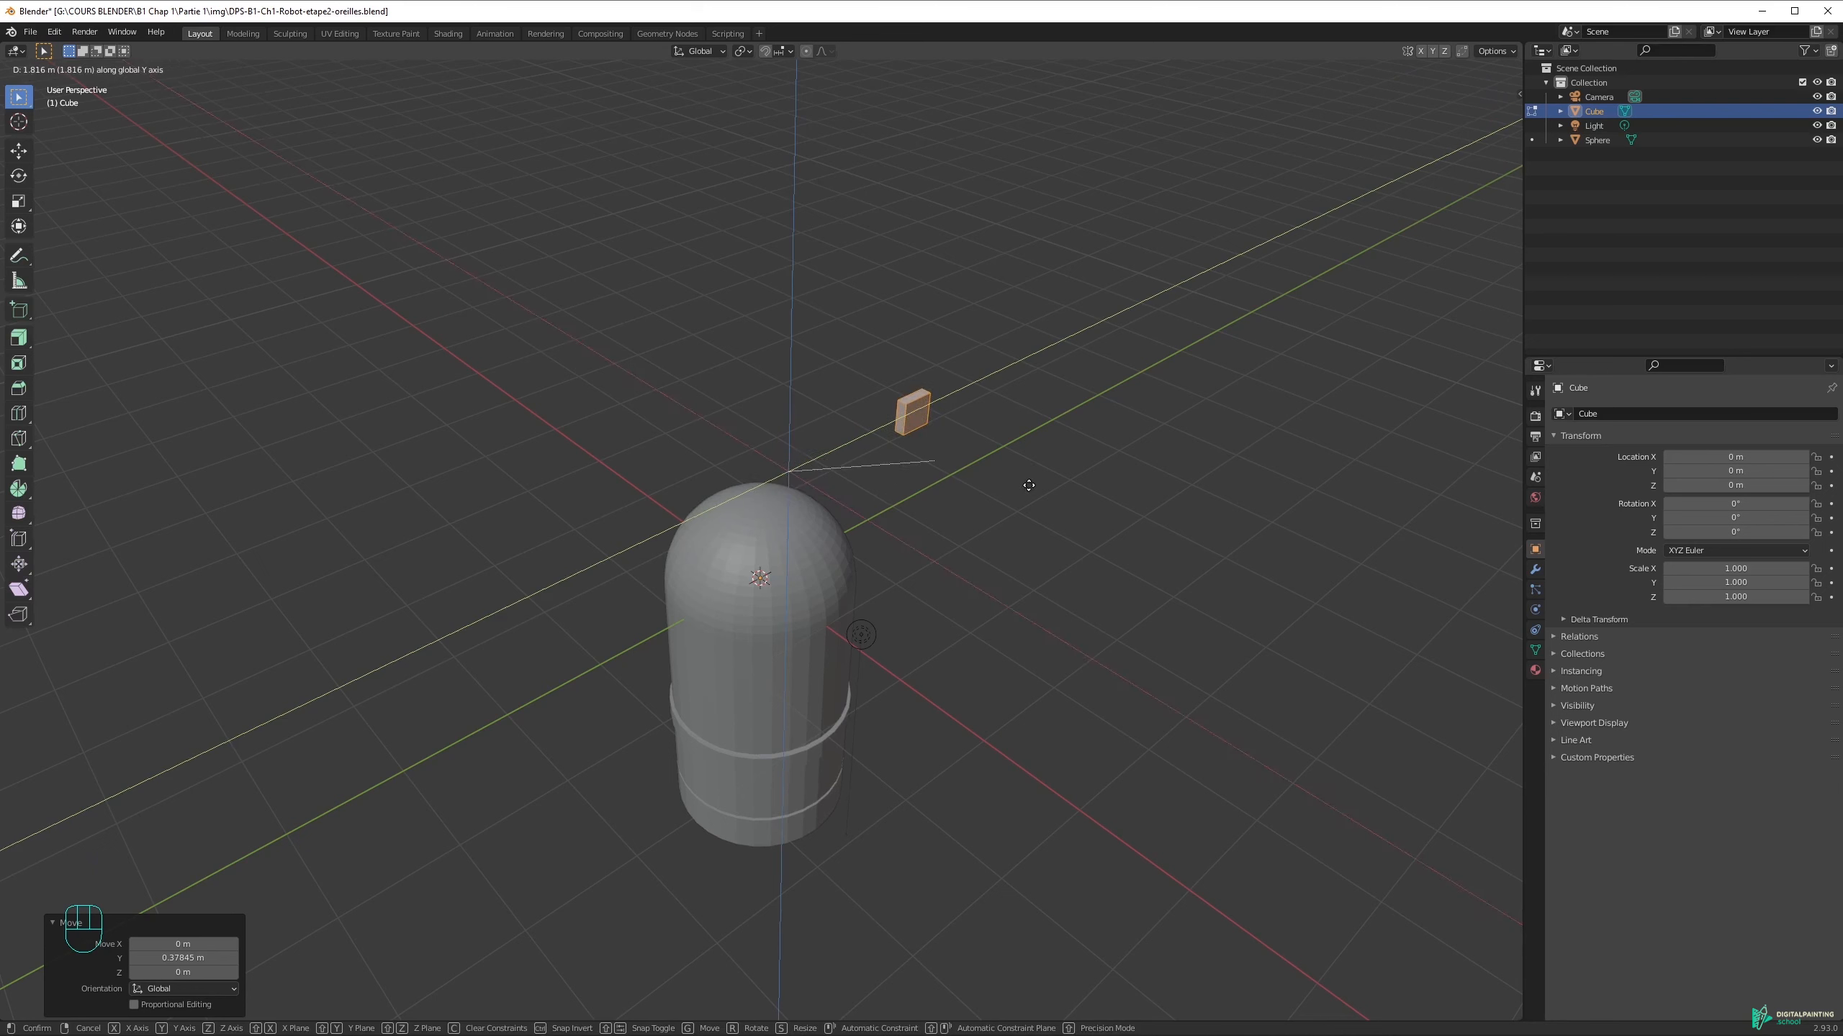
{"action": "key", "text": "z"}
{"action": "key", "text": "x"}
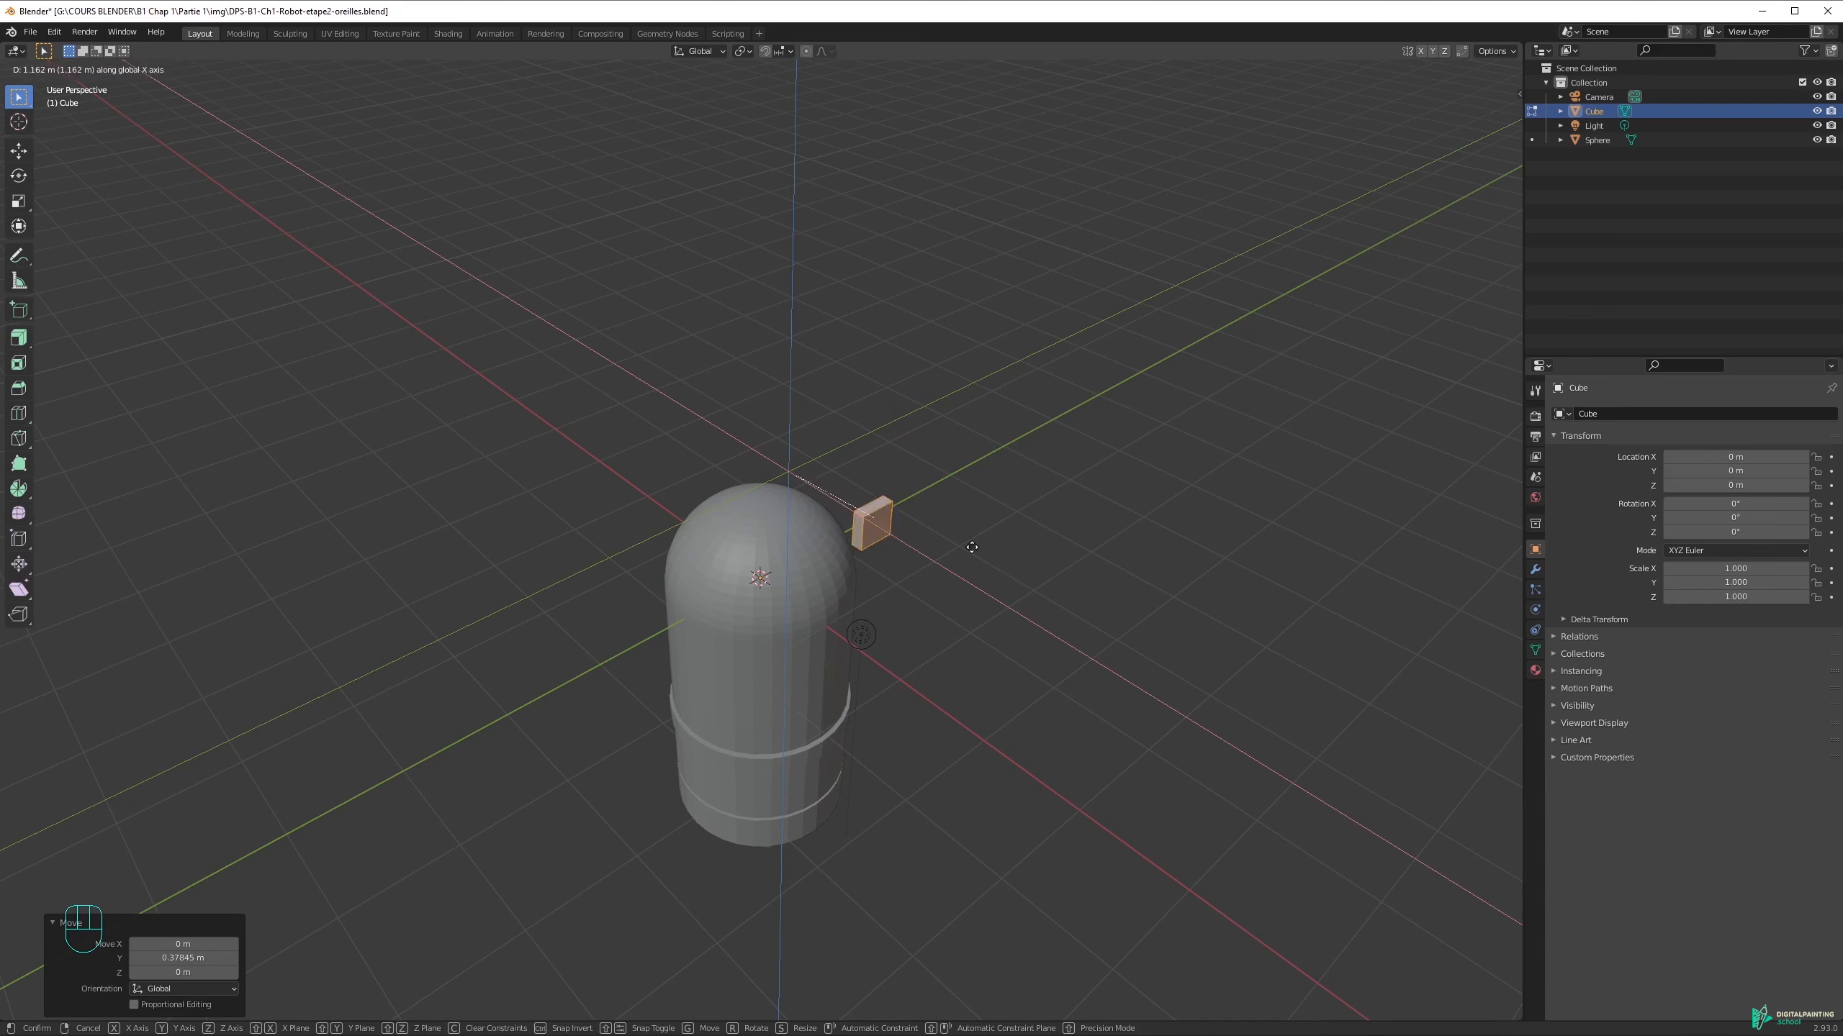
{"action": "middle_click_drag", "start_coordinate": [1007, 573], "coordinate": [883, 477]}
{"action": "left_click", "coordinate": [883, 476]}
{"action": "key", "text": "g"}
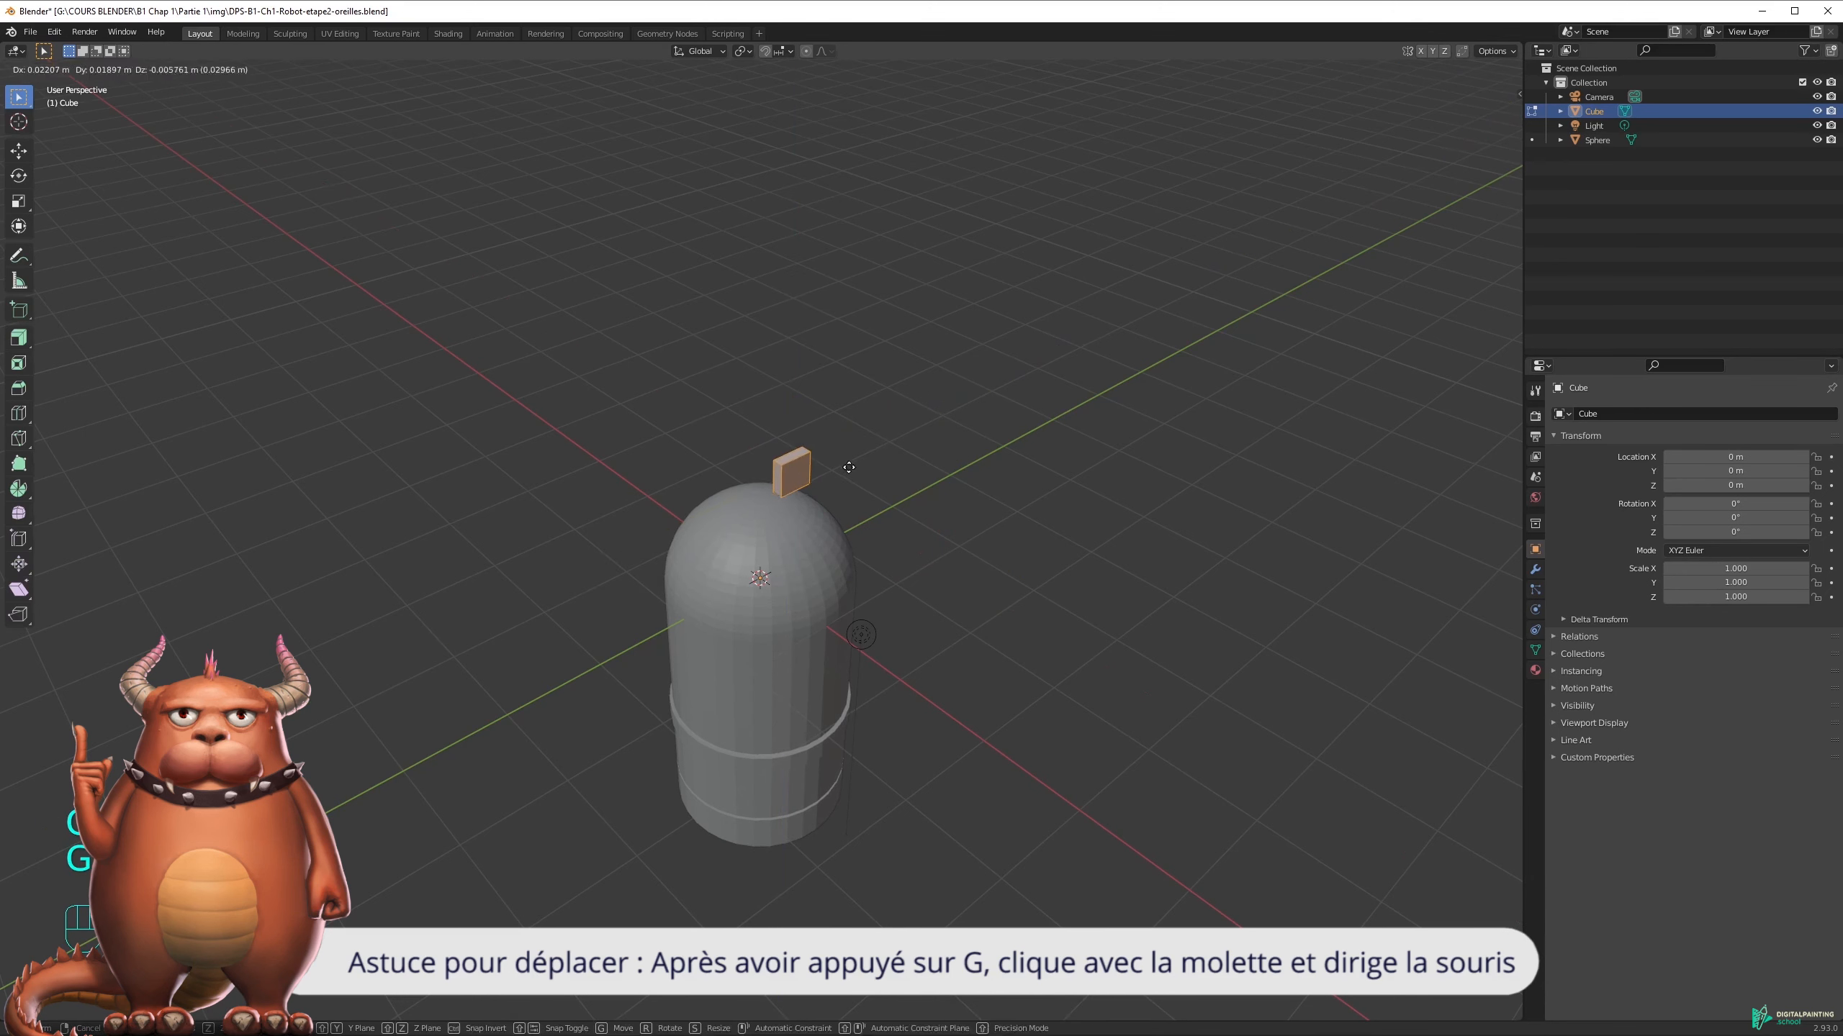
{"action": "left_click", "coordinate": [1057, 610]}
{"action": "key", "text": "ctrl+z"}
{"action": "key", "text": "g"}
{"action": "middle_click_drag", "start_coordinate": [1027, 589], "coordinate": [923, 485]}
{"action": "middle_click", "coordinate": [924, 486]}
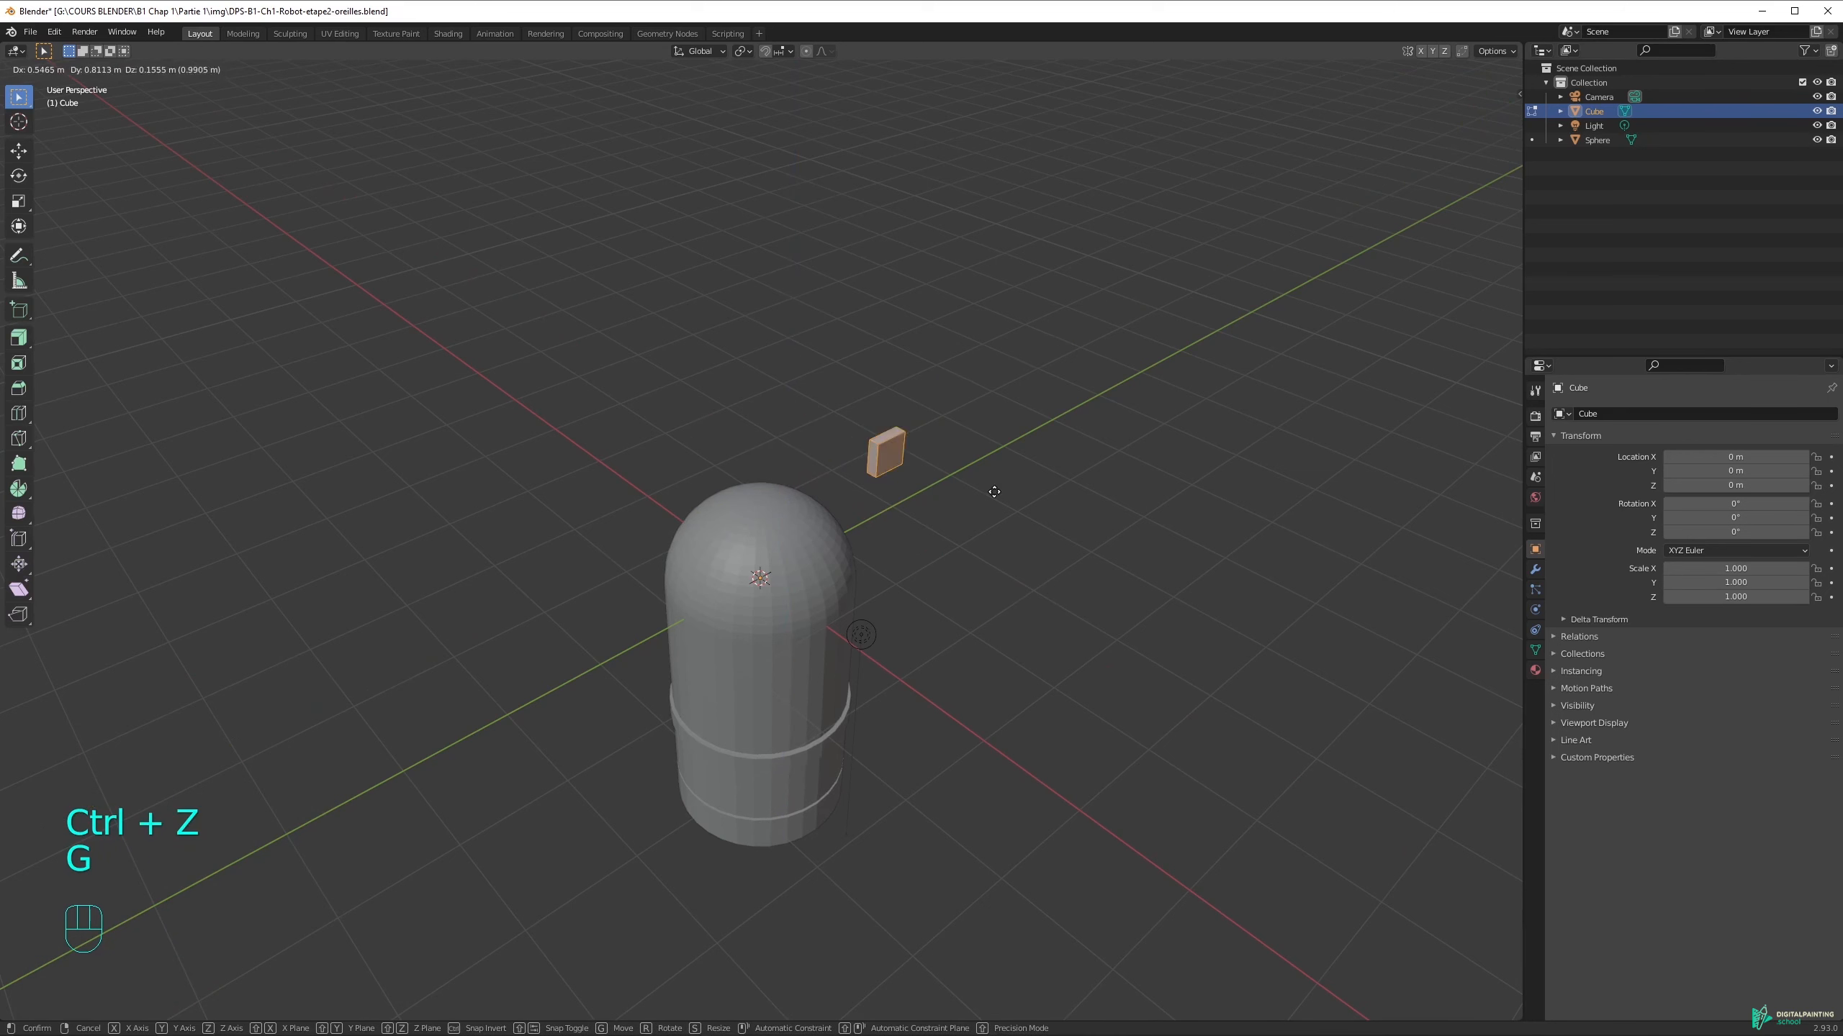
{"action": "middle_click", "coordinate": [959, 488]}
{"action": "middle_click", "coordinate": [990, 504]}
{"action": "right_click", "coordinate": [1013, 554]}
Thicken the block along X by a factor of about 1.398 and shrink it uniformly by about 0.78
{"action": "middle_click_drag", "start_coordinate": [1014, 554], "coordinate": [852, 437]}
{"action": "middle_click_drag", "start_coordinate": [889, 501], "coordinate": [915, 517]}
{"action": "middle_click_drag", "start_coordinate": [827, 461], "coordinate": [933, 519]}
{"action": "scroll", "coordinate": [797, 471], "scroll_direction": "down", "scroll_amount": 2}
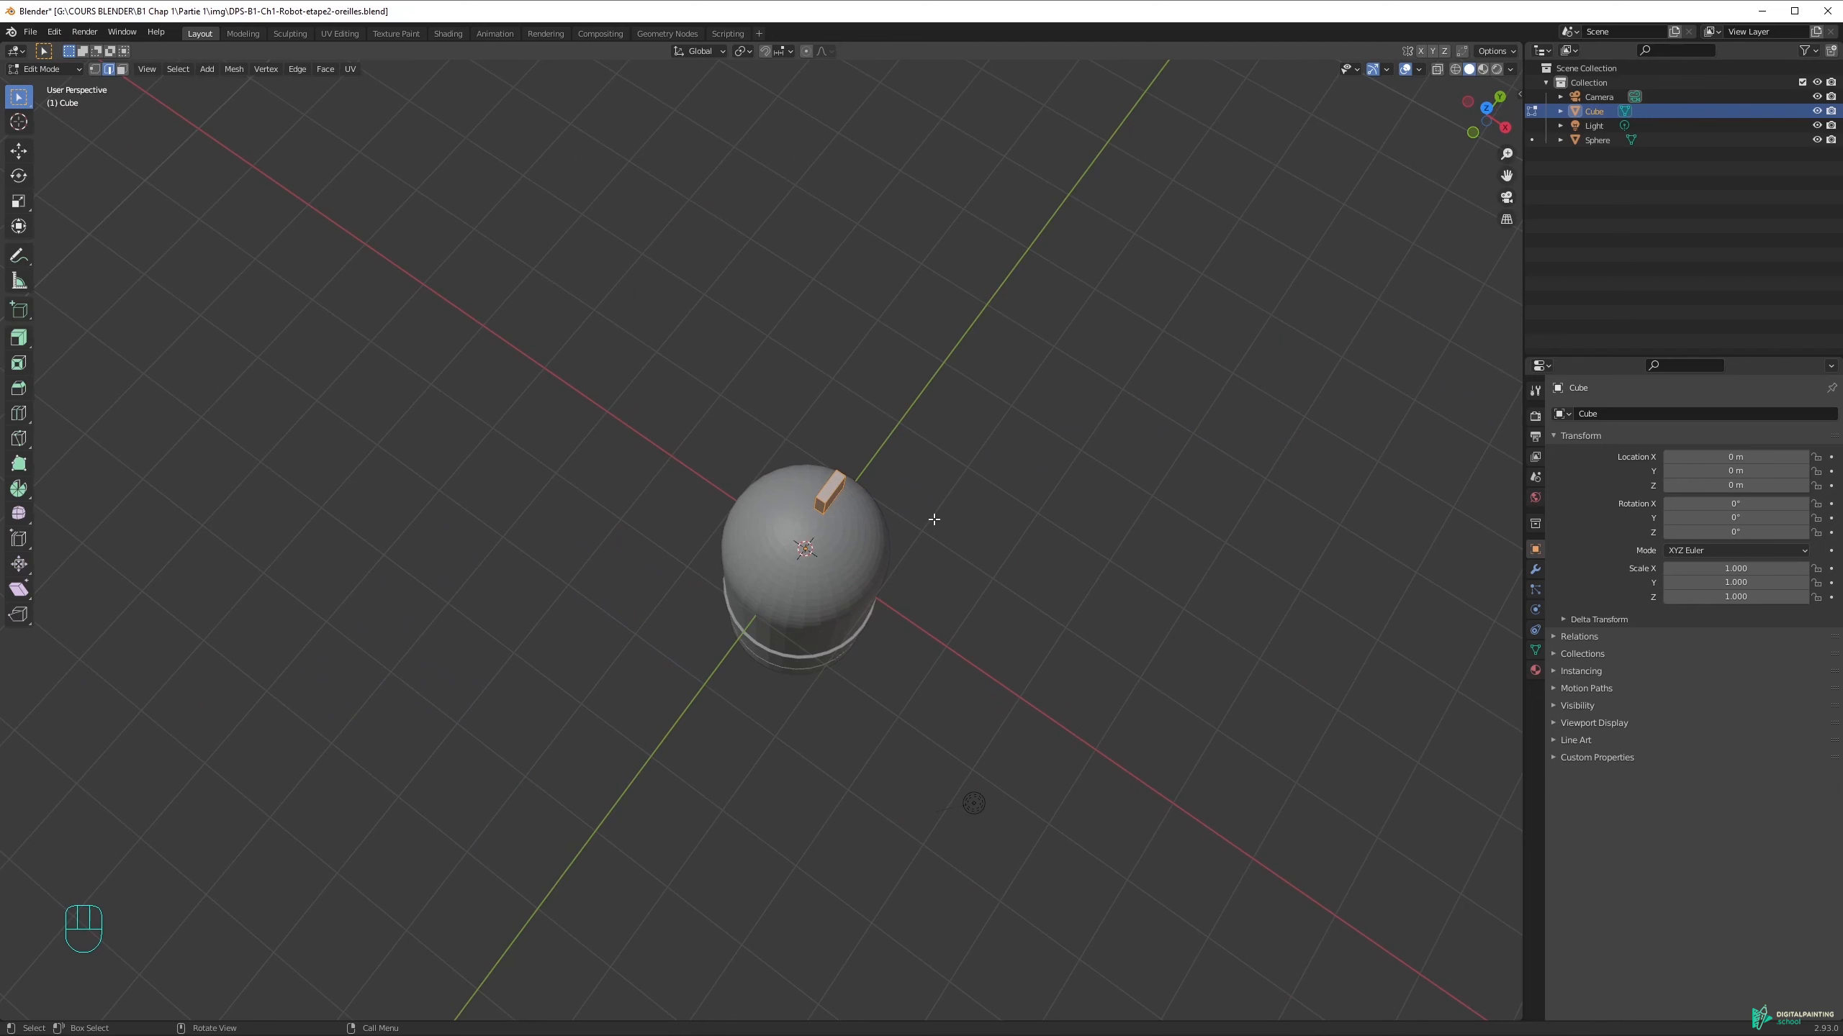
{"action": "key", "text": "s"}
{"action": "key", "text": "x"}
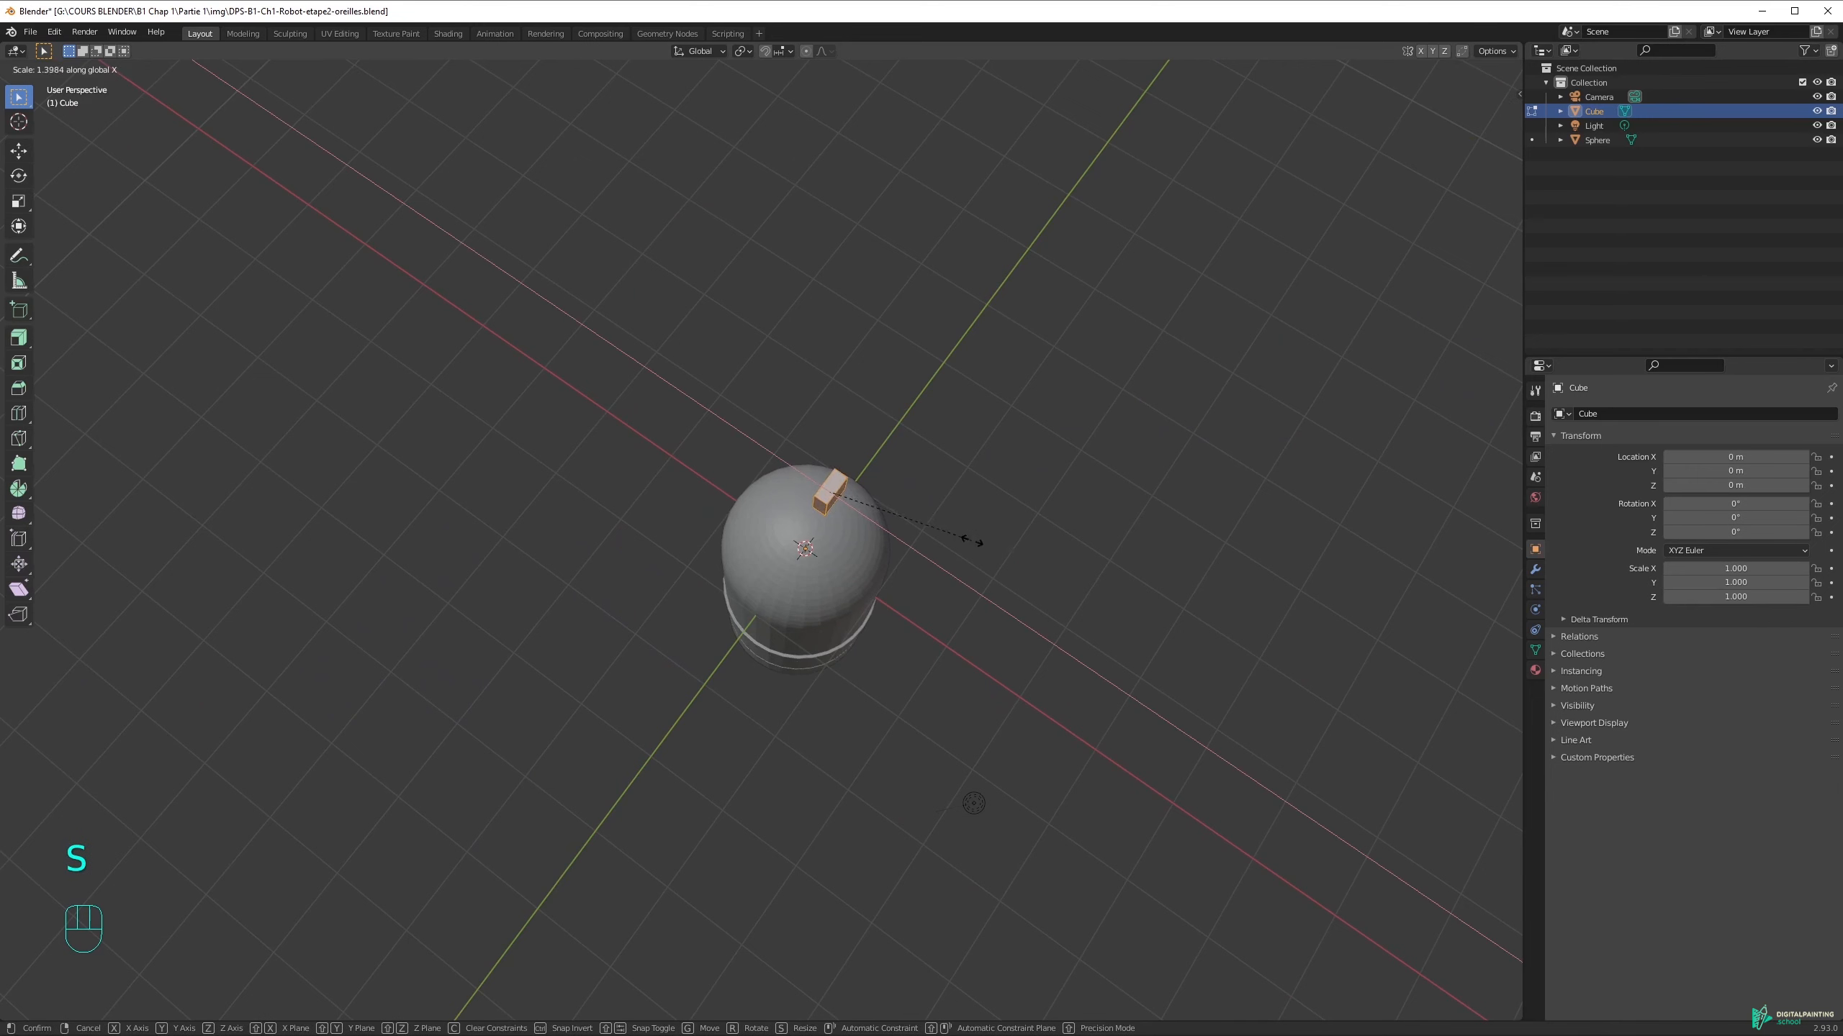
{"action": "left_click", "coordinate": [973, 541]}
{"action": "key", "text": "s"}
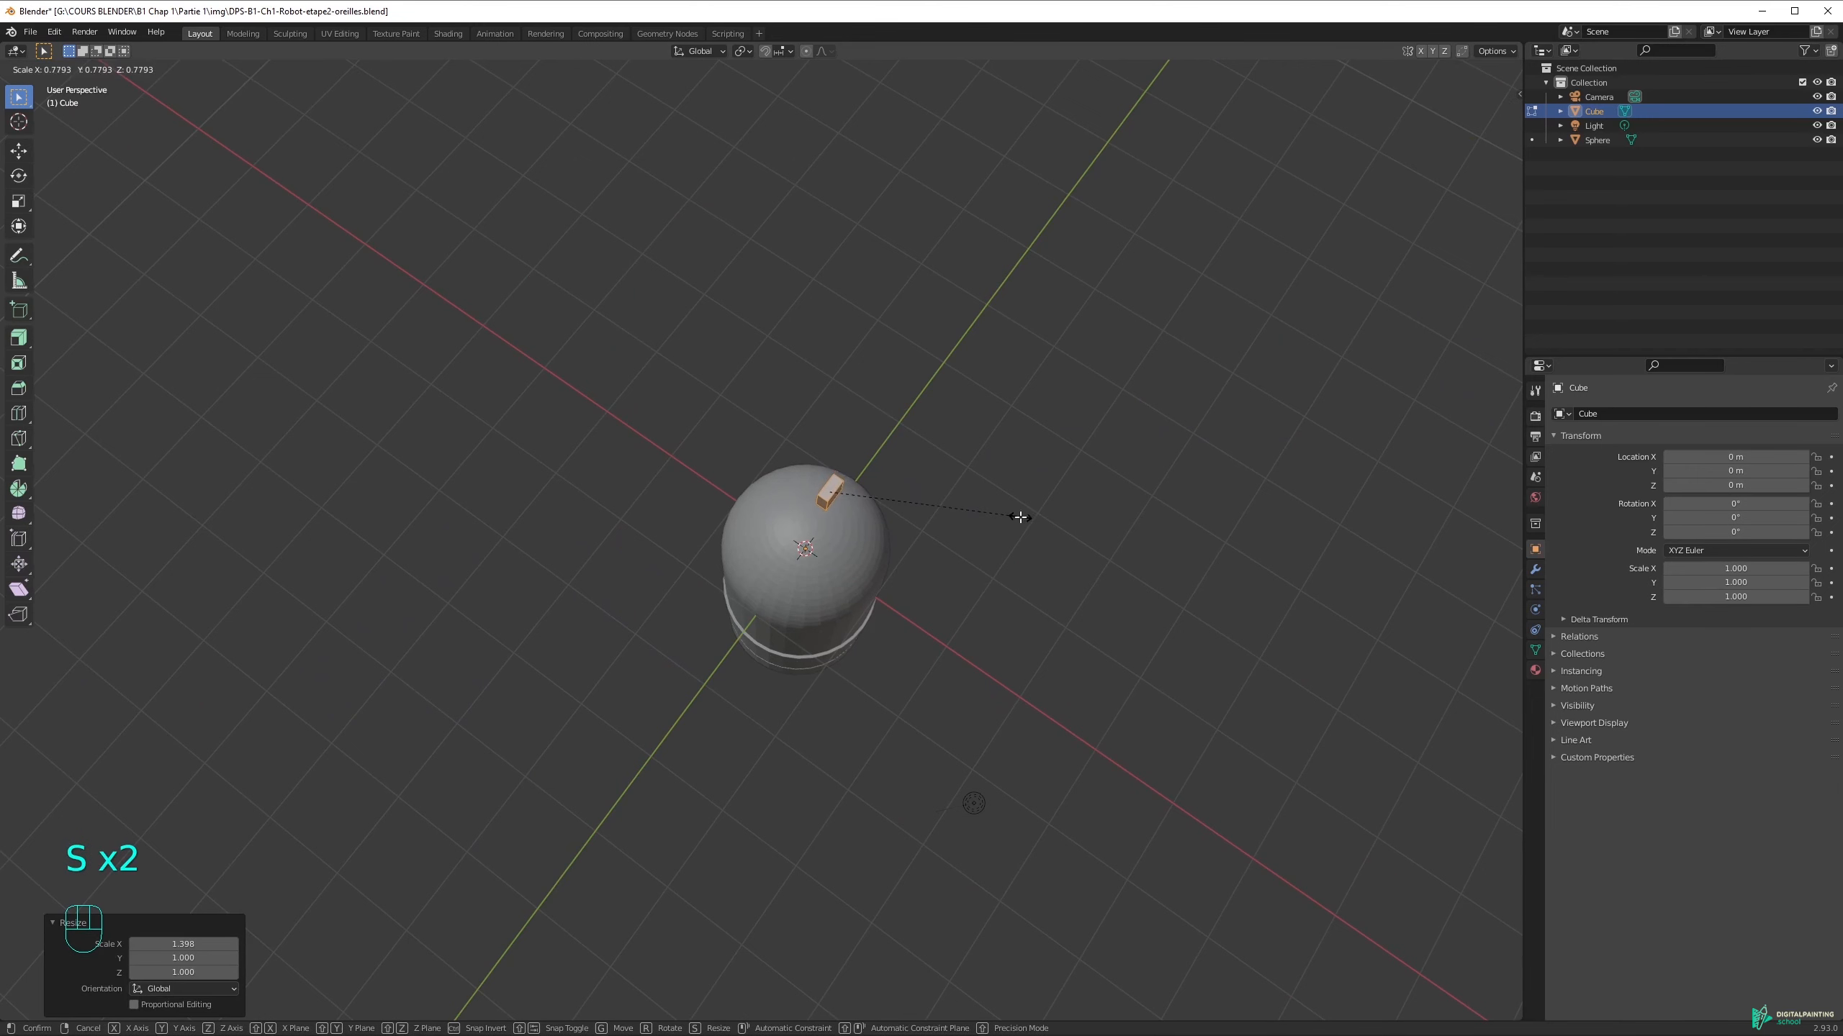
{"action": "left_click", "coordinate": [1020, 517]}
Switch to face selection and select the block's top face
{"action": "middle_click_drag", "start_coordinate": [1020, 517], "coordinate": [913, 531]}
{"action": "scroll", "coordinate": [913, 530], "scroll_direction": "up", "scroll_amount": 2}
{"action": "scroll", "coordinate": [760, 623], "scroll_direction": "up", "scroll_amount": 2}
{"action": "middle_click_drag", "start_coordinate": [958, 436], "coordinate": [901, 528], "text": "shift"}
{"action": "left_click", "coordinate": [845, 523]}
{"action": "key", "text": "3"}
{"action": "left_click", "coordinate": [846, 523]}
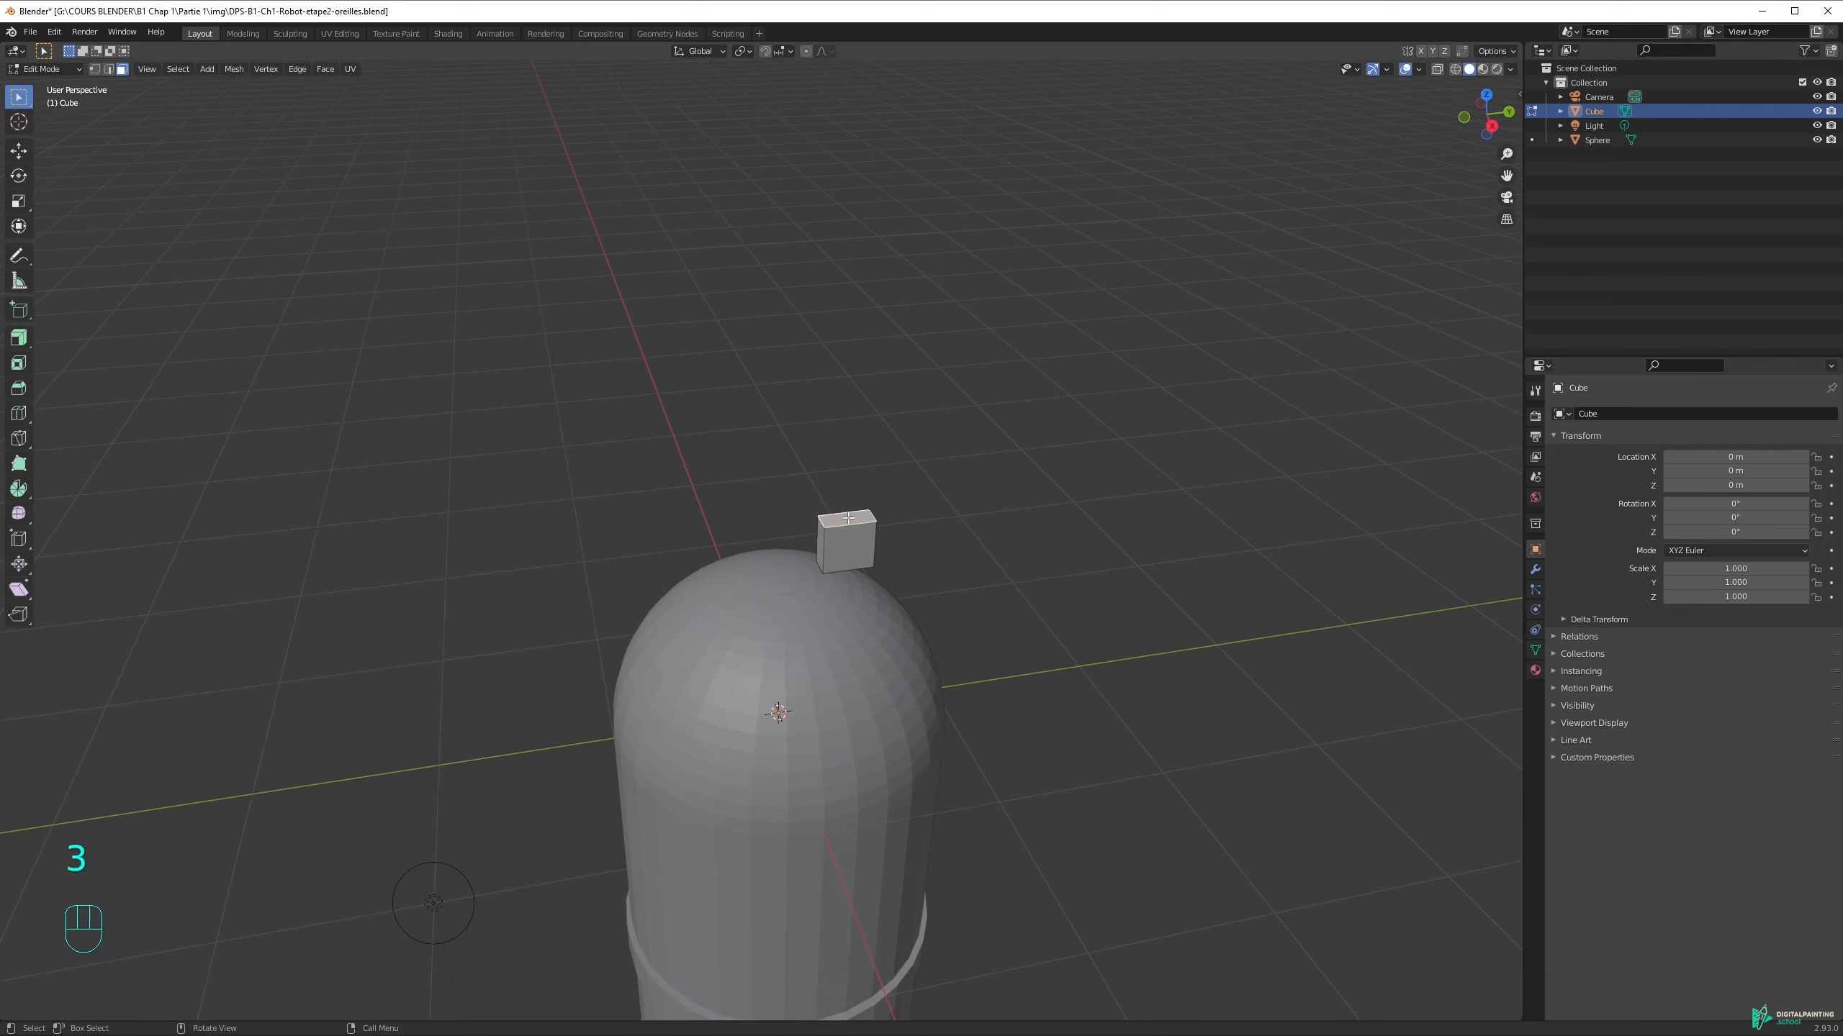
Try insetting the block's top face about 0.03 m and extruding it about 0.41 m, and undo both operations
{"action": "middle_click_drag", "start_coordinate": [858, 444], "coordinate": [875, 592]}
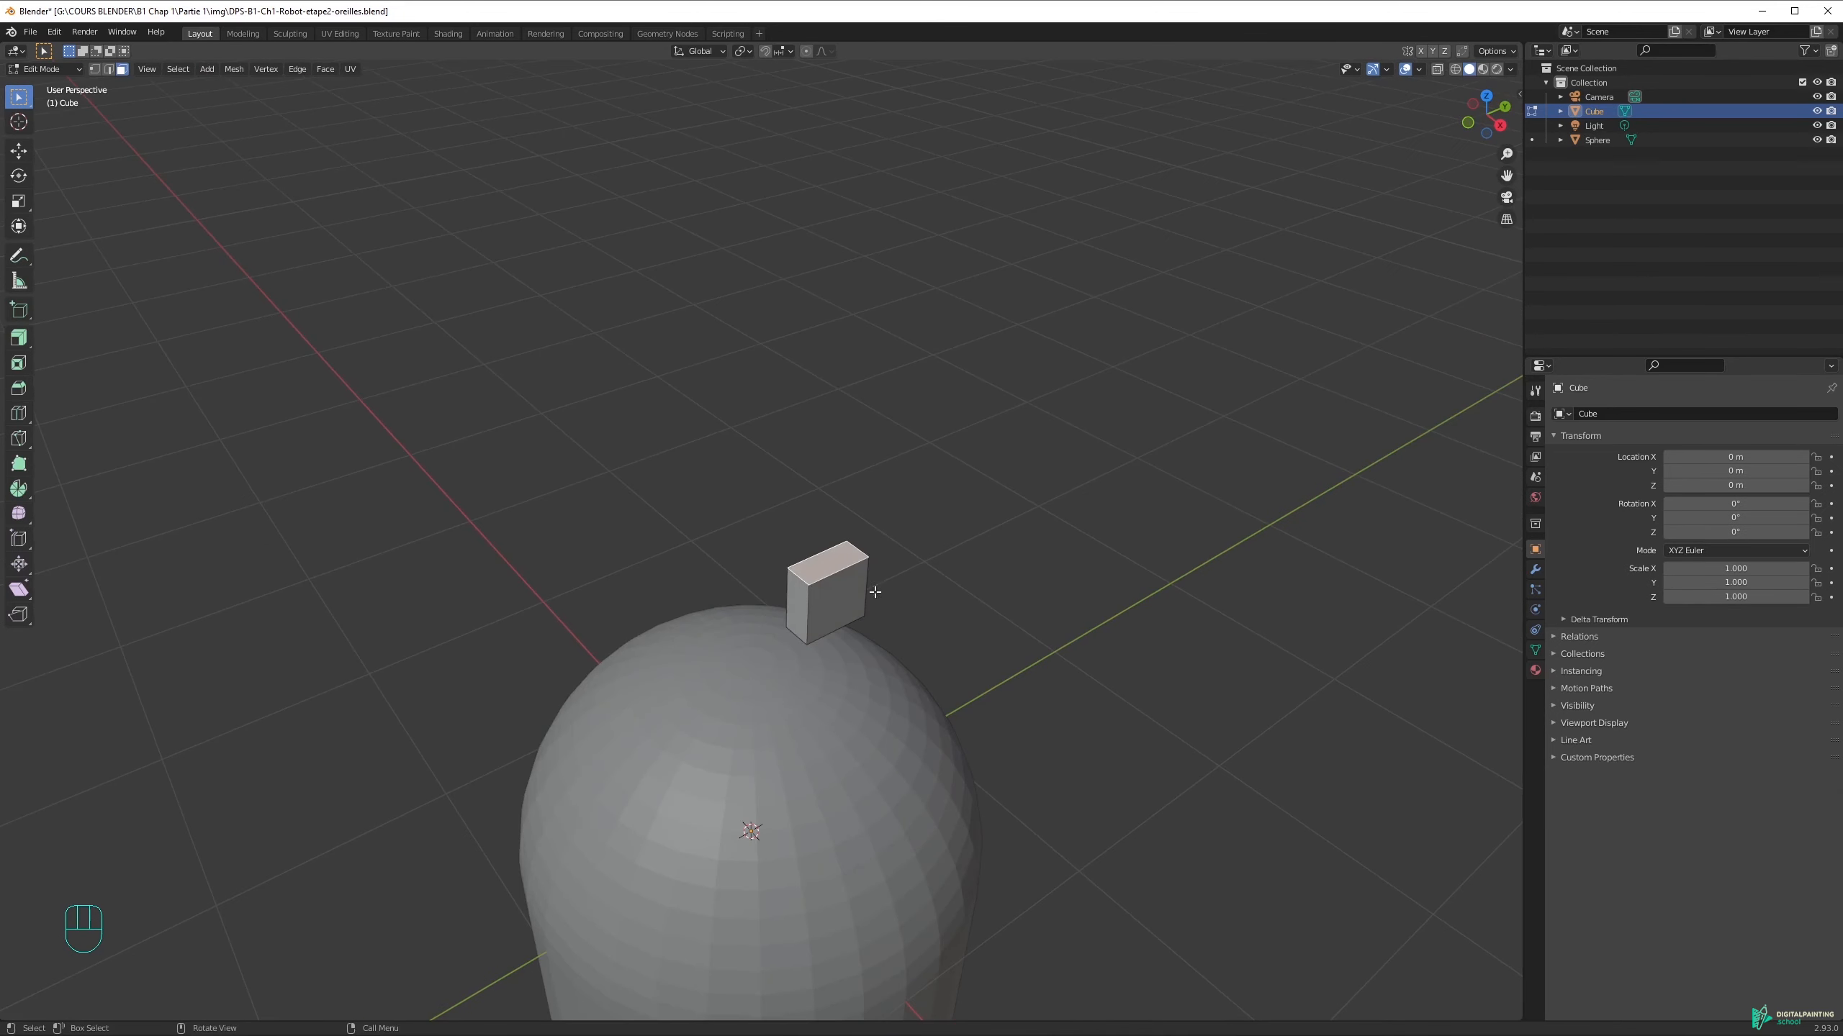
{"action": "middle_click_drag", "start_coordinate": [888, 530], "coordinate": [809, 537], "text": "shift"}
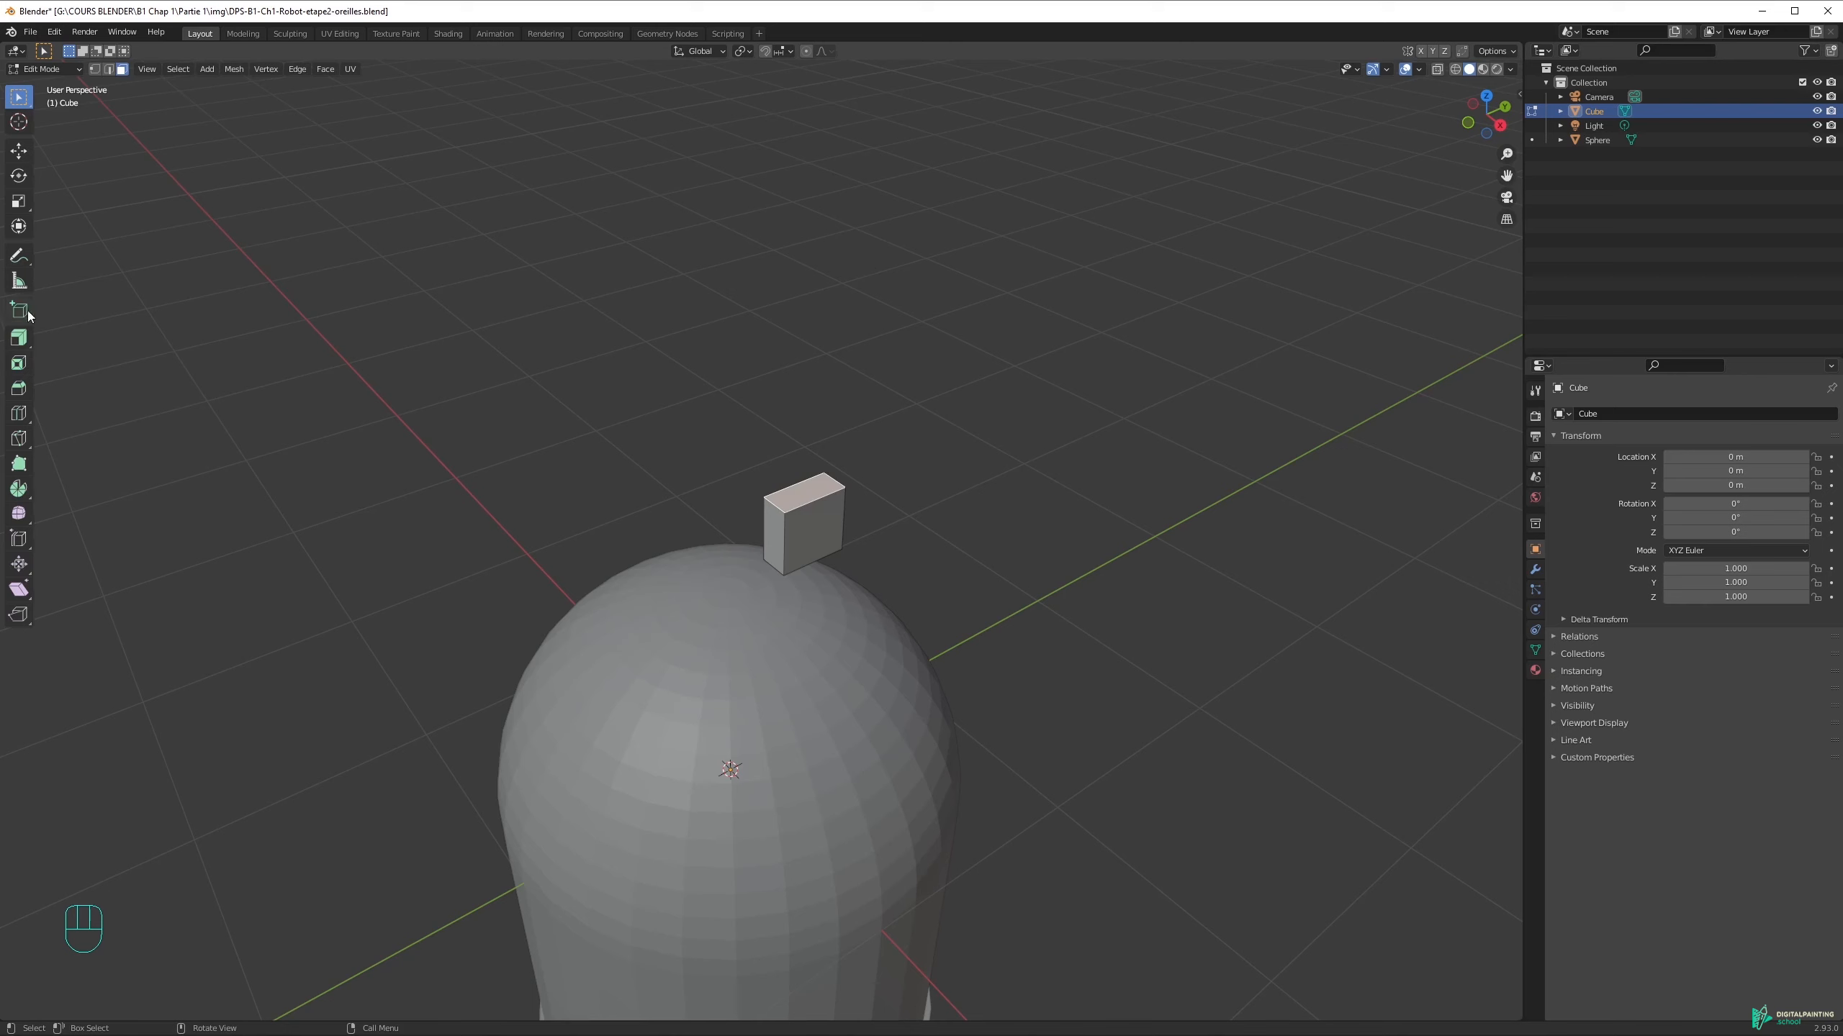
{"action": "key", "text": "i"}
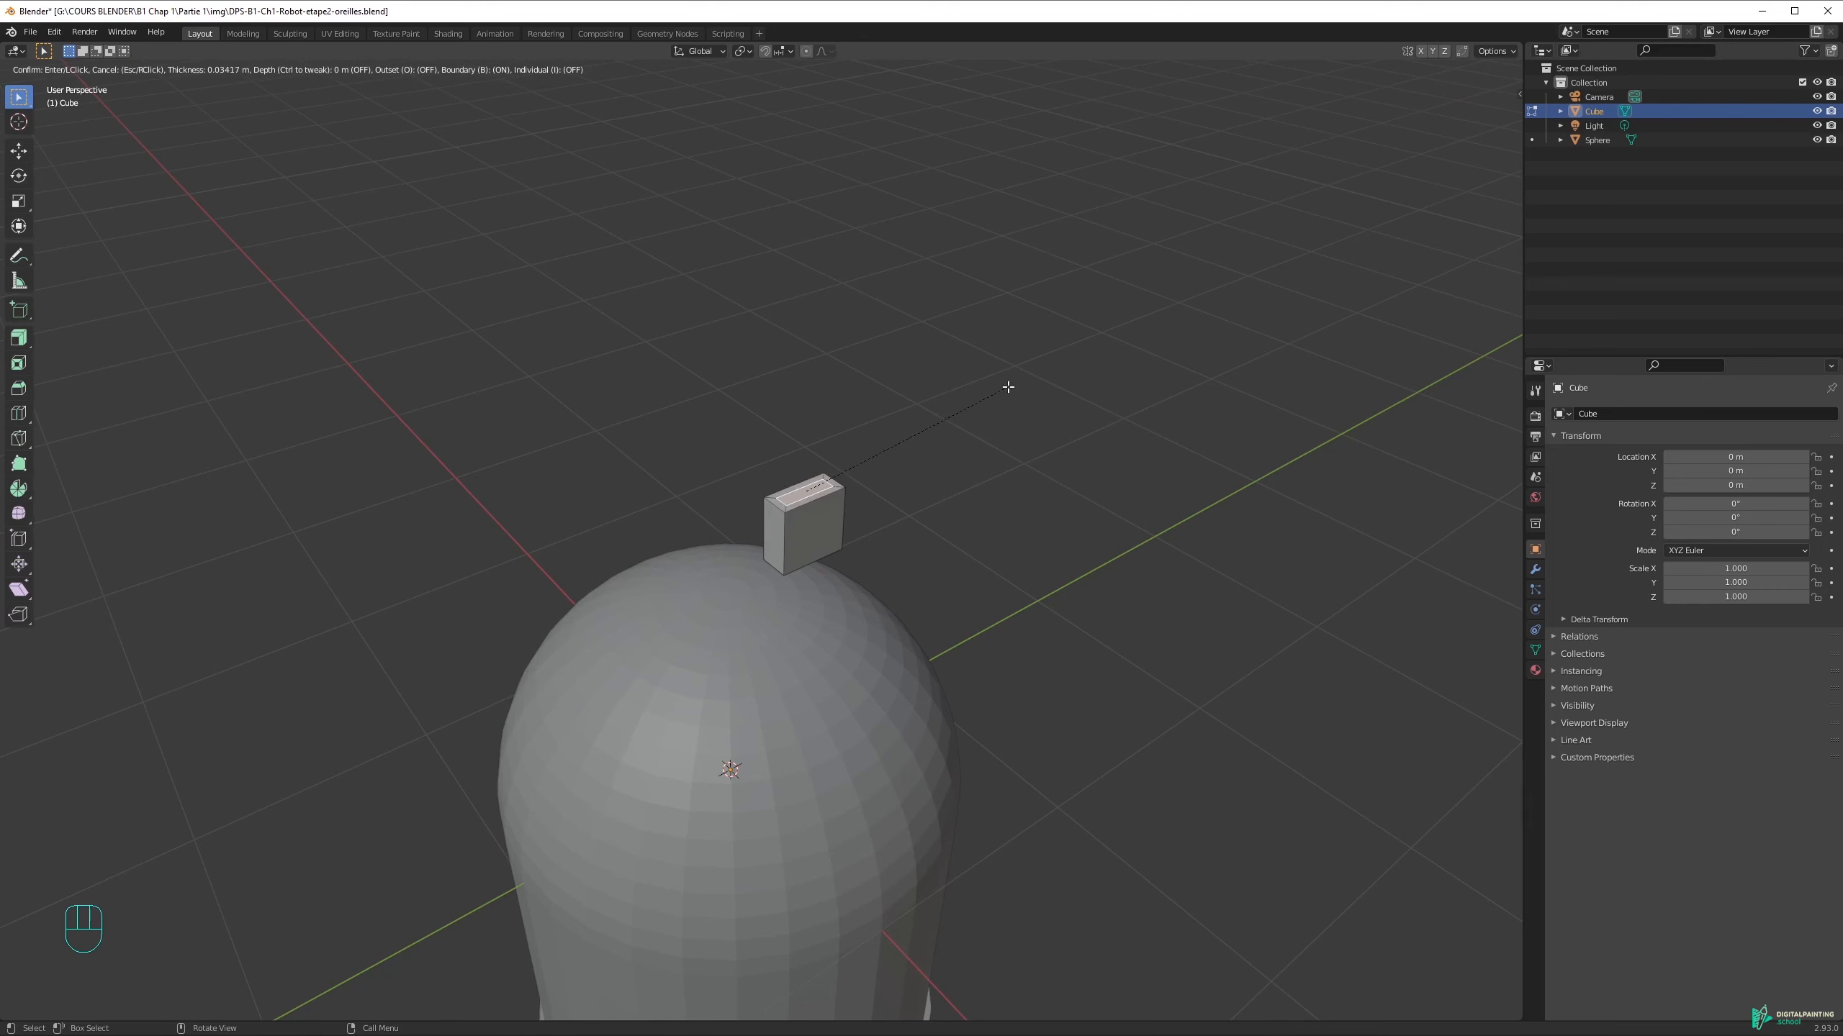
{"action": "left_click", "coordinate": [1004, 387]}
{"action": "mouse_move", "coordinate": [847, 412]}
{"action": "middle_mouse_down"}
{"action": "mouse_move", "coordinate": [773, 416]}
{"action": "mouse_move", "coordinate": [867, 473]}
{"action": "mouse_move", "coordinate": [764, 436]}
{"action": "mouse_move", "coordinate": [842, 464]}
{"action": "mouse_move", "coordinate": [838, 436]}
{"action": "middle_mouse_up"}
{"action": "key", "text": "e"}
{"action": "left_click", "coordinate": [871, 468]}
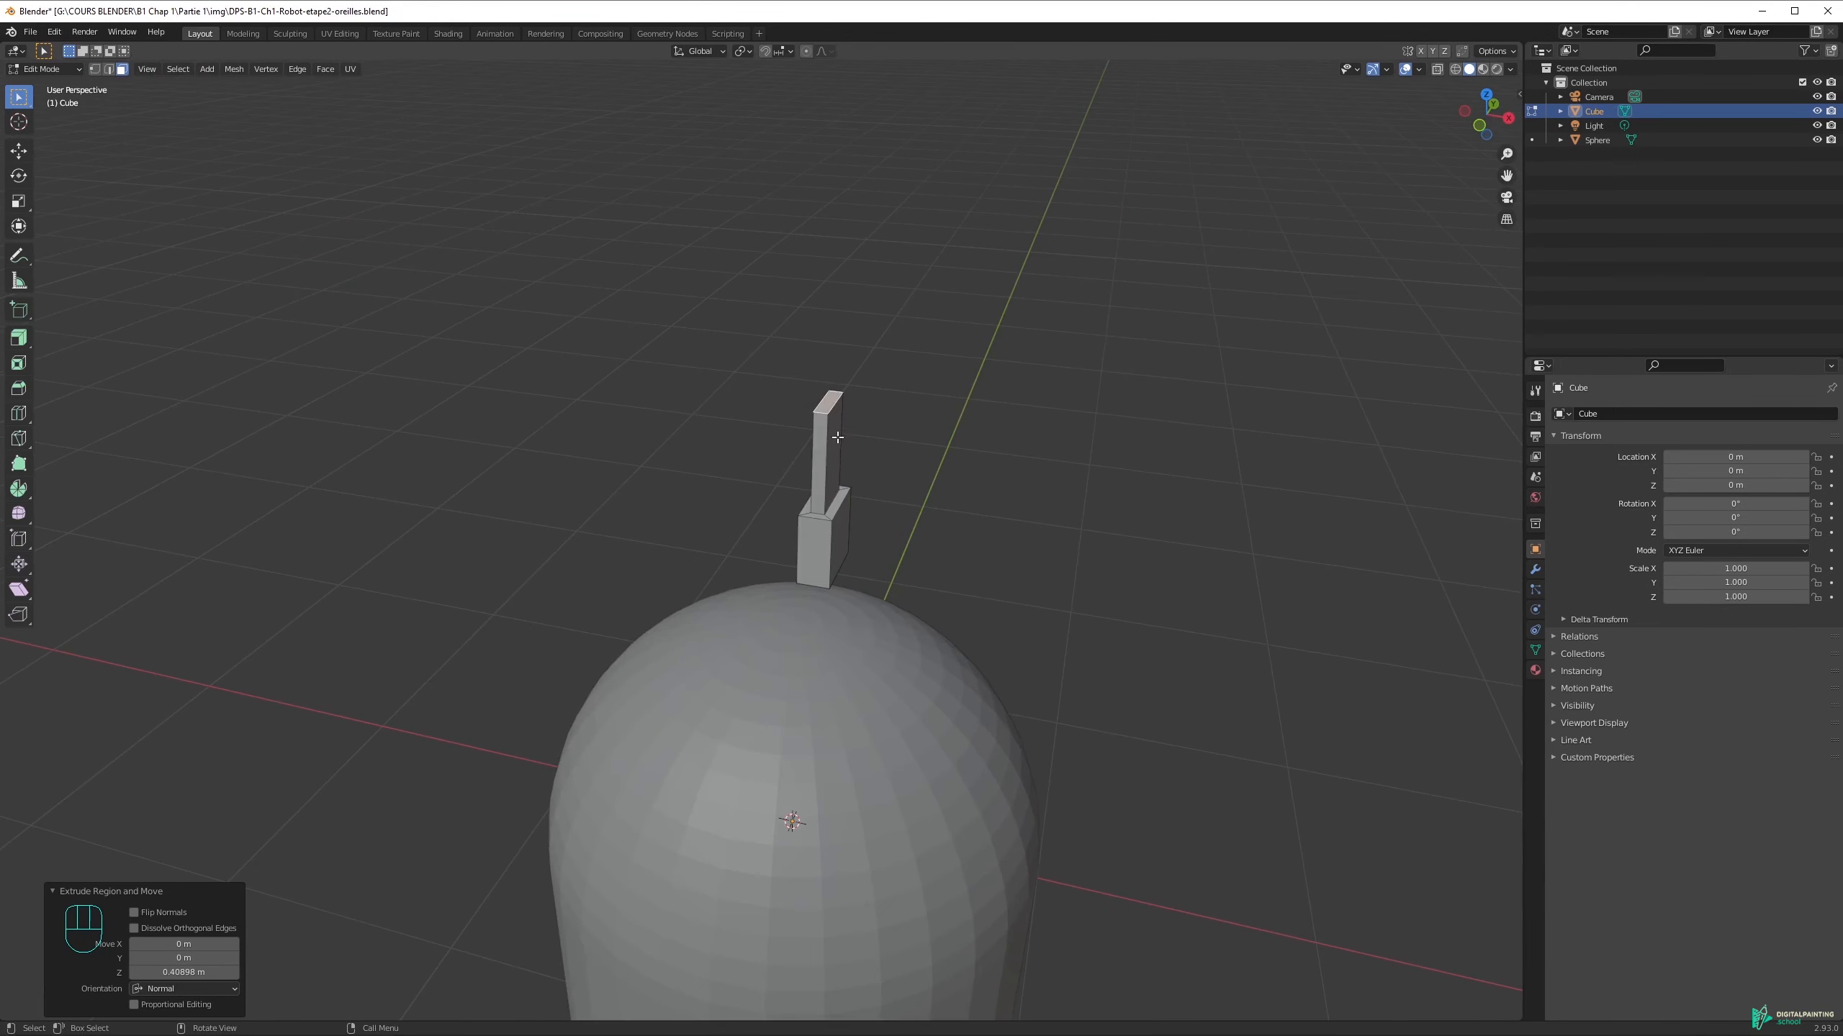
{"action": "key", "text": "ctrl+z"}
{"action": "key", "text": "ctrl+z"}
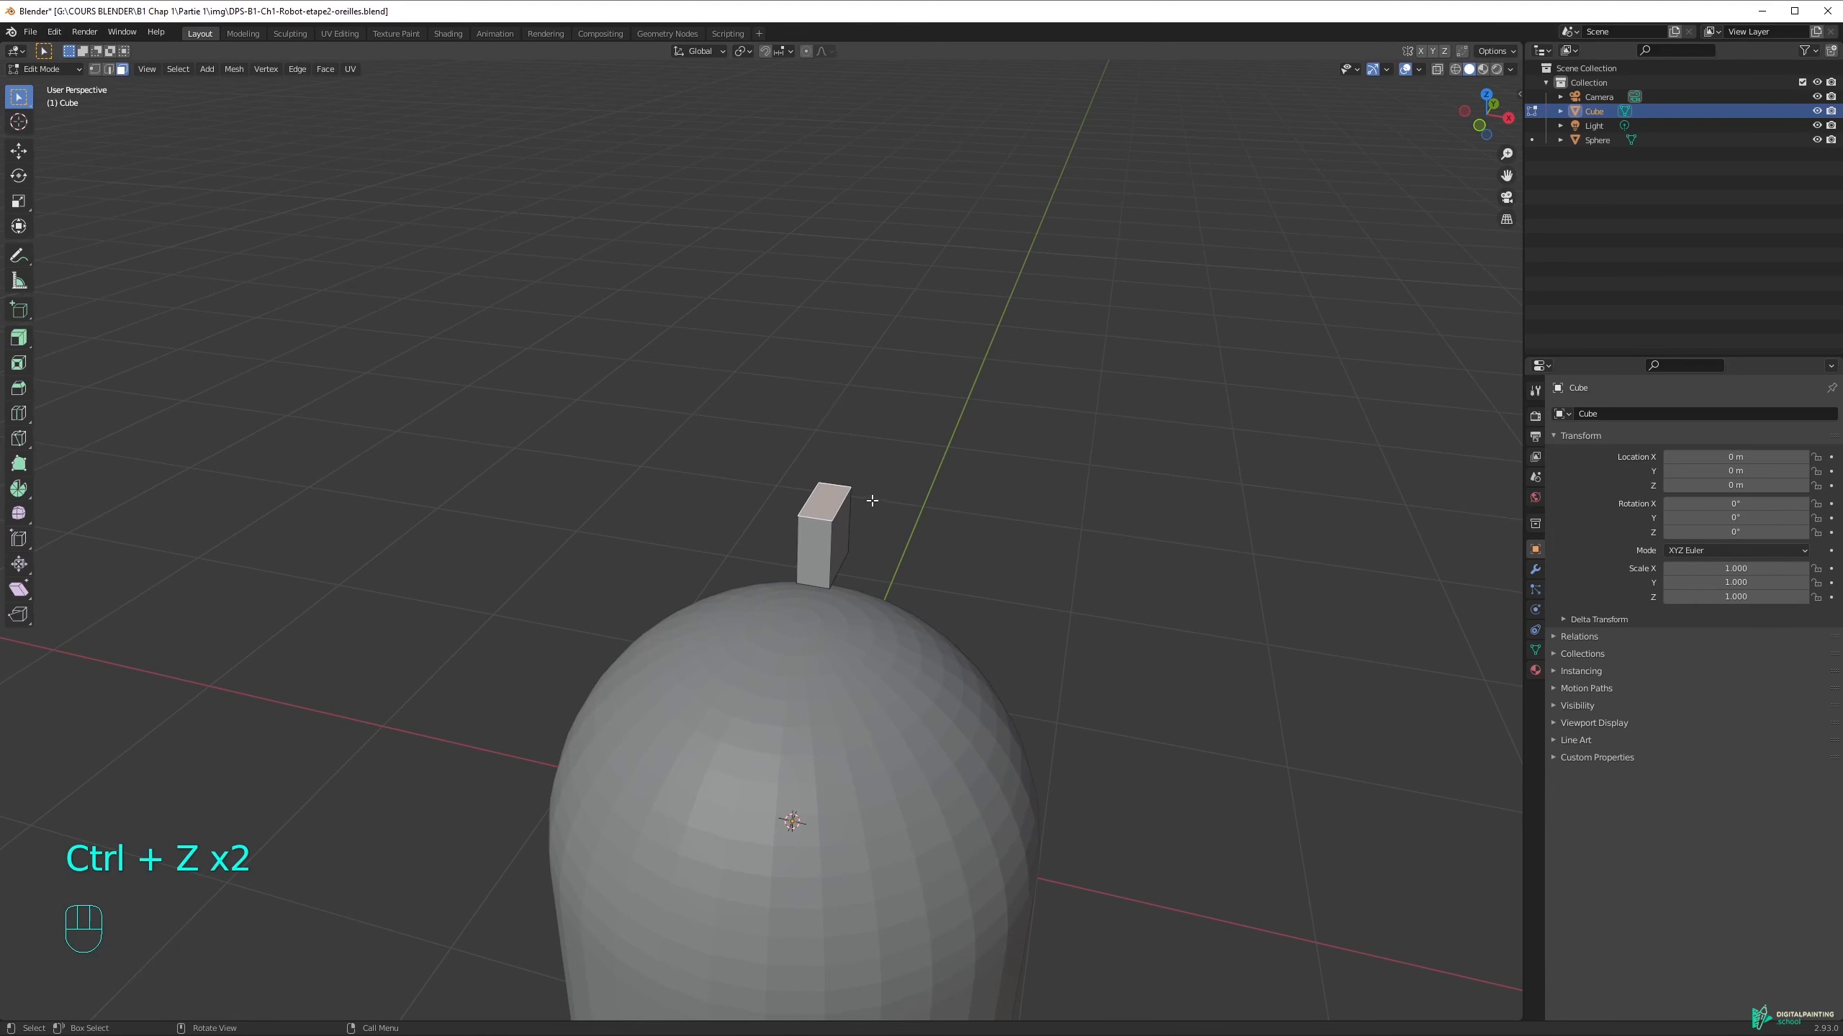
Extrude the block's top face upward about 0.7 m
{"action": "middle_click_drag", "start_coordinate": [871, 501], "coordinate": [863, 508]}
{"action": "key", "text": "e"}
{"action": "left_click", "coordinate": [898, 300]}
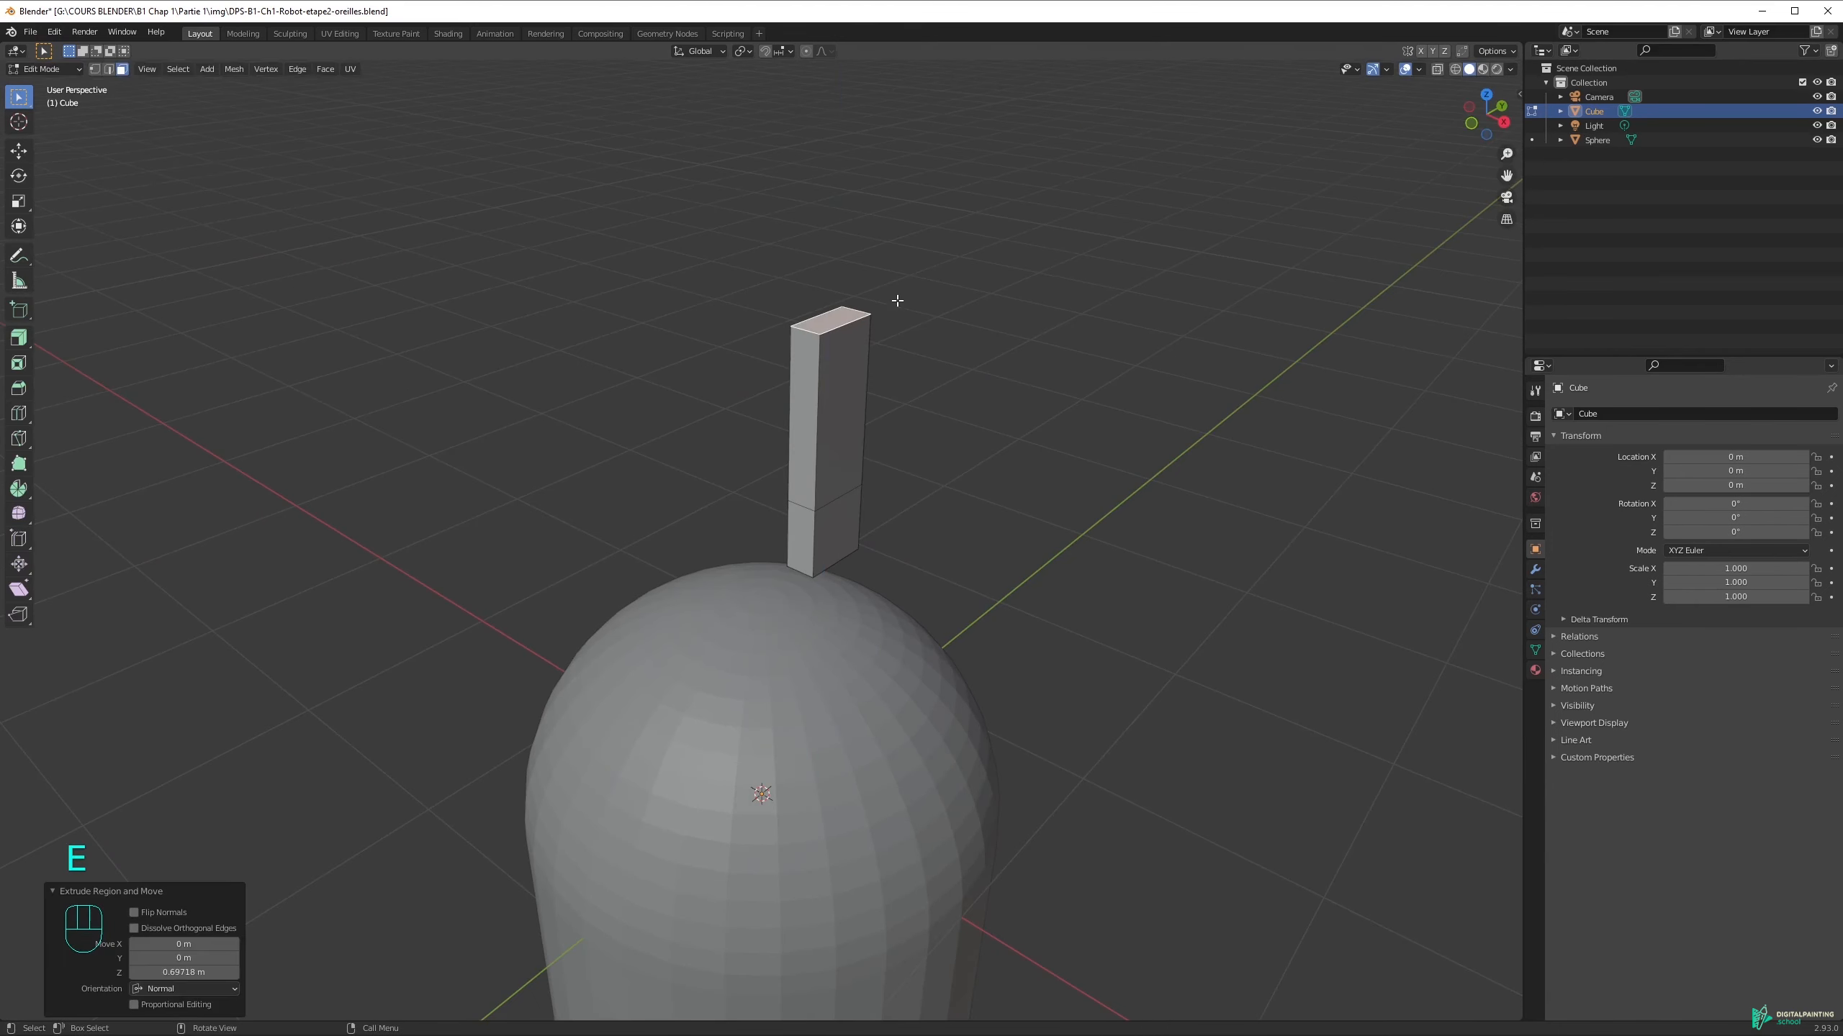
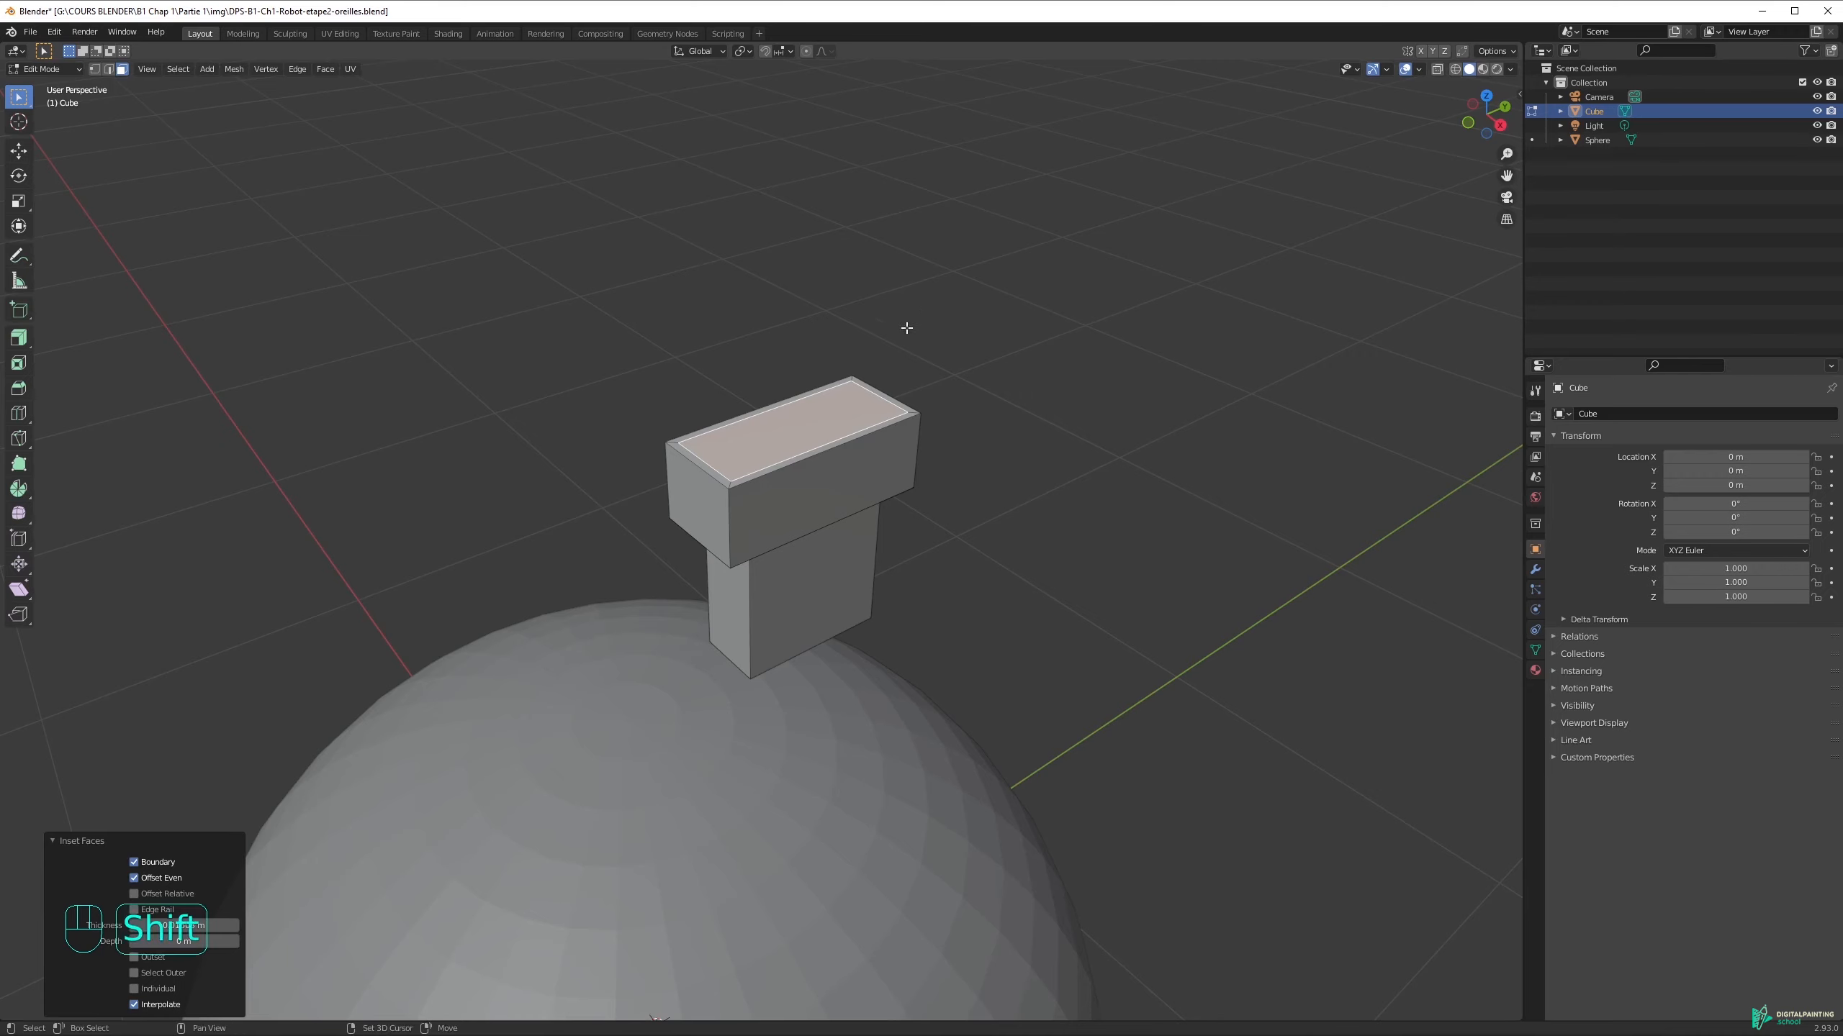
Extrude the inset top face of the ear block upward about 0.6 m and lower it about 0.075 m along Z
{"action": "key", "text": "e"}
{"action": "left_click", "coordinate": [909, 138]}
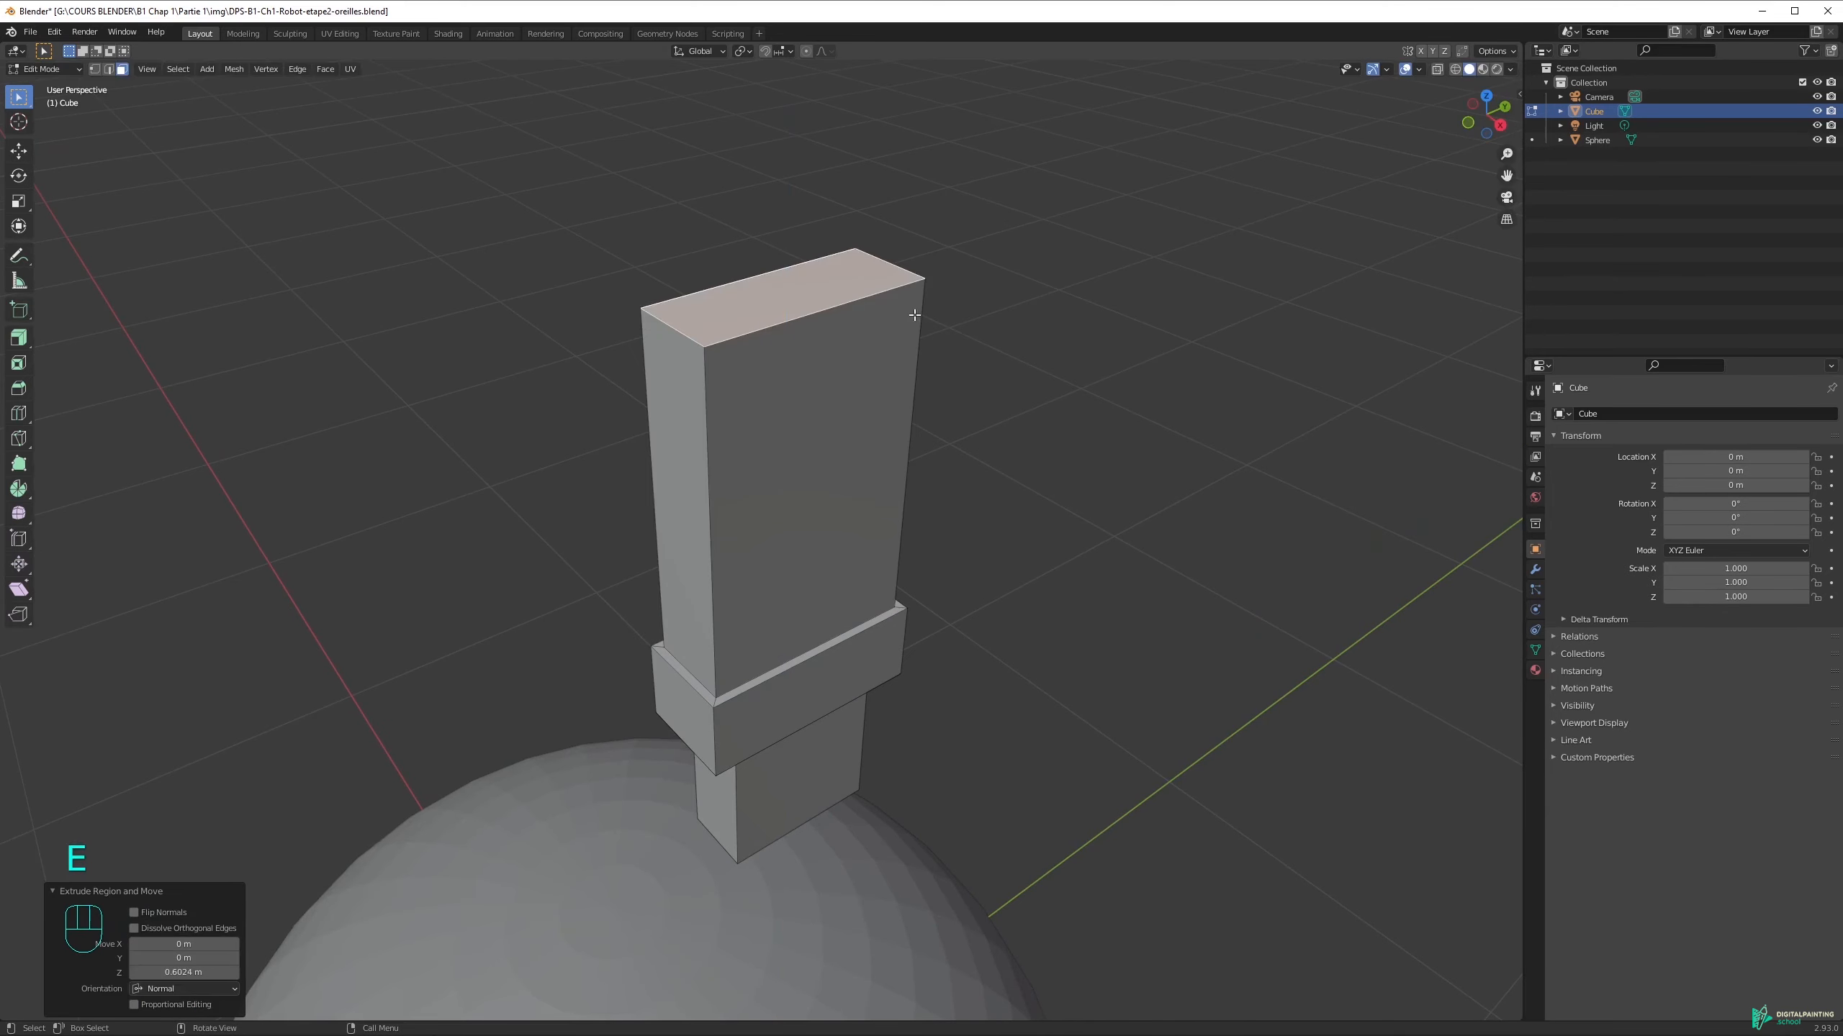
{"action": "scroll", "coordinate": [925, 545], "scroll_direction": "down", "scroll_amount": 4}
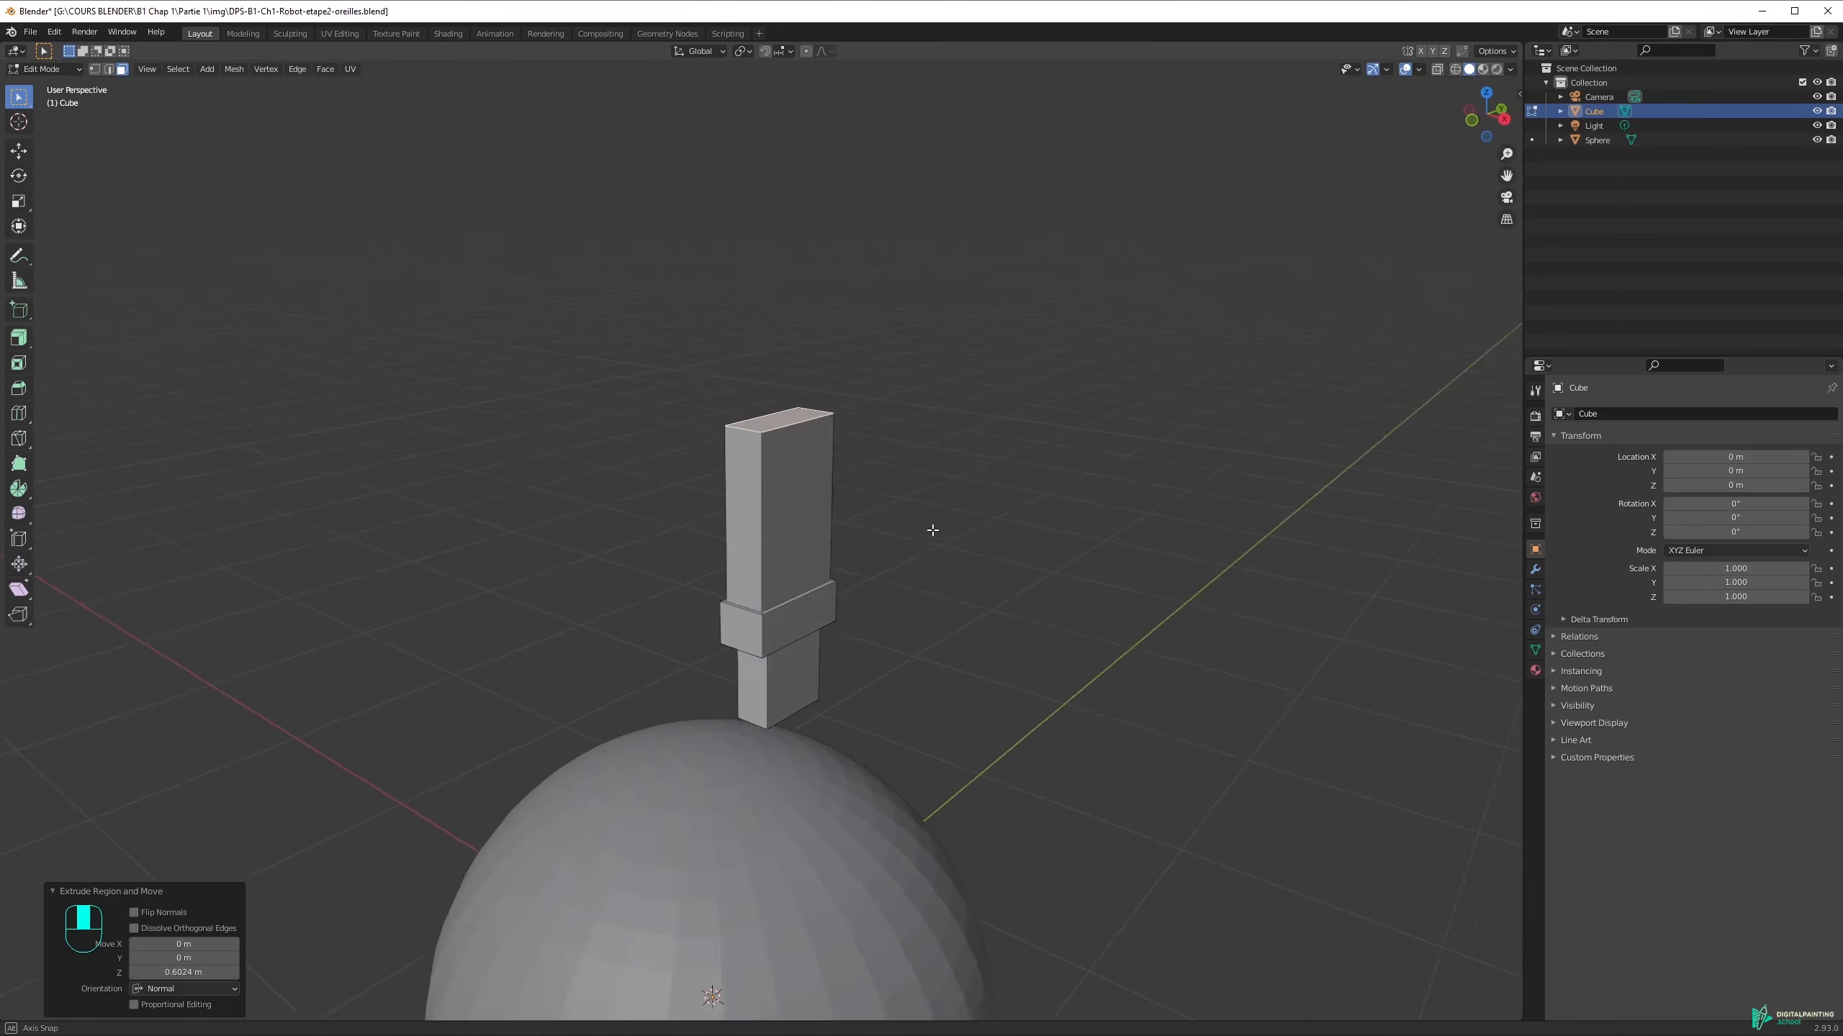
{"action": "key", "text": "g"}
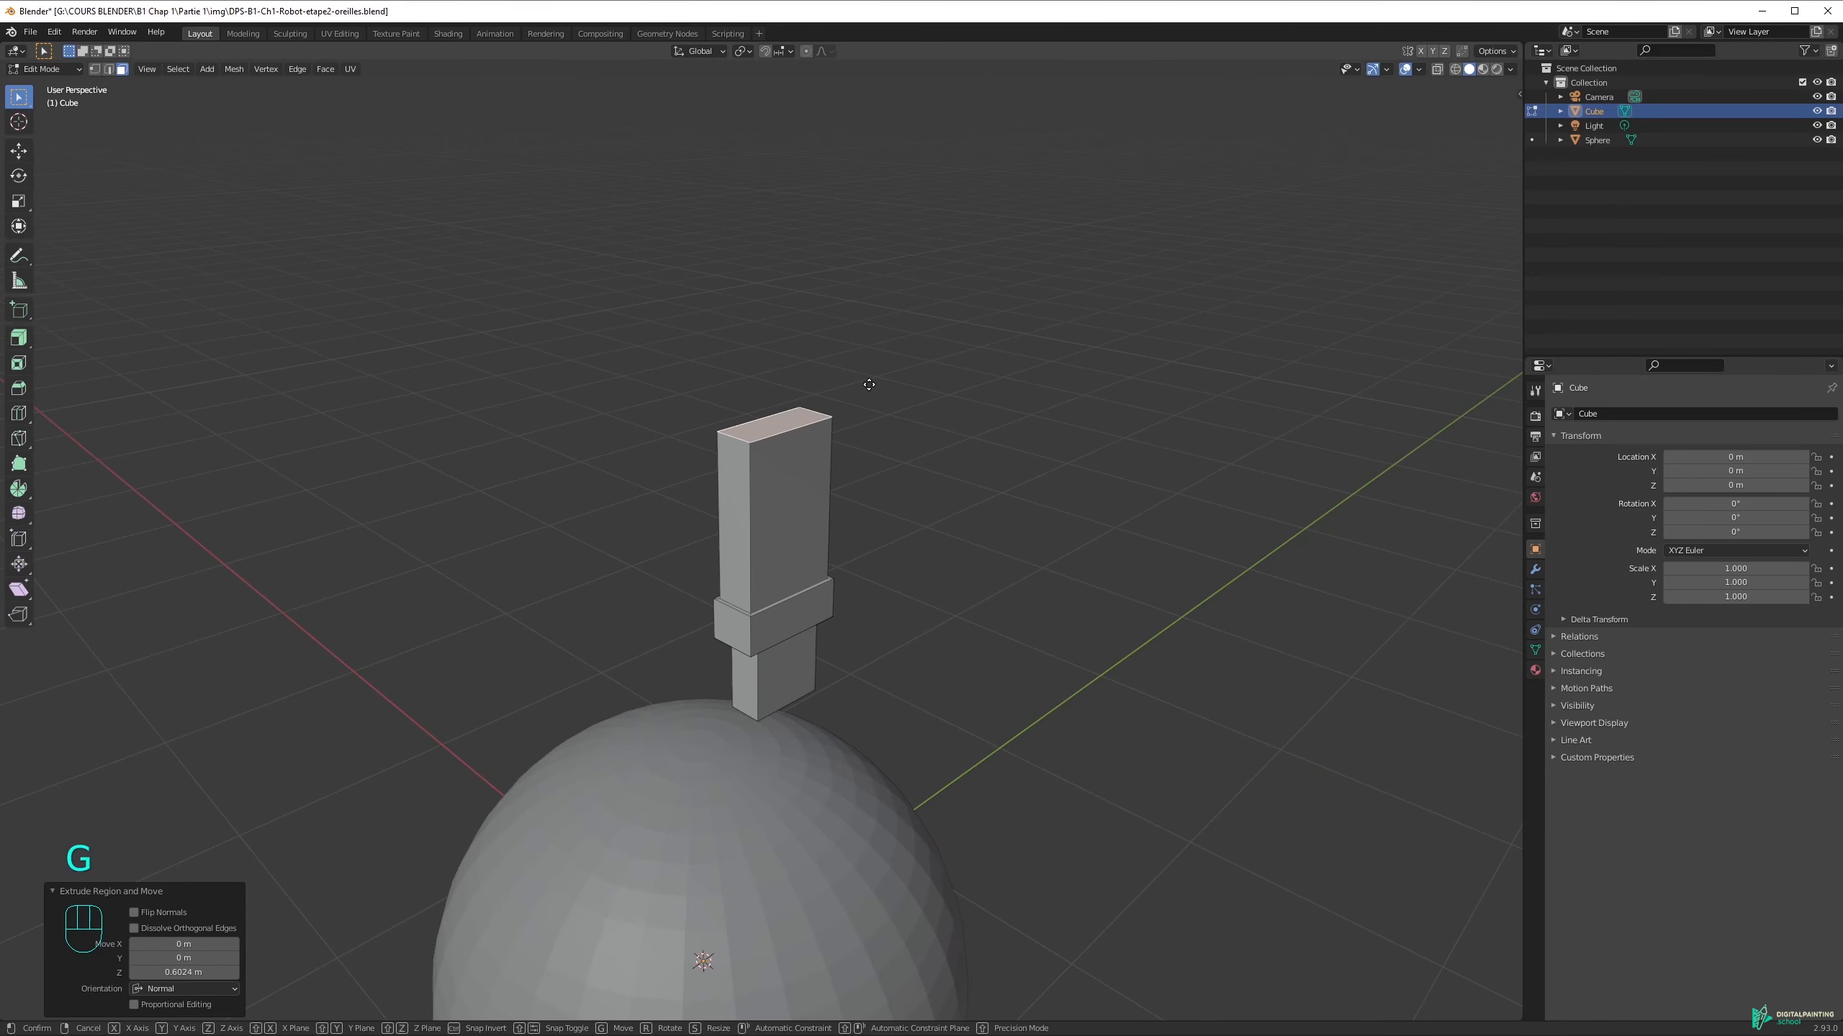
{"action": "key", "text": "z"}
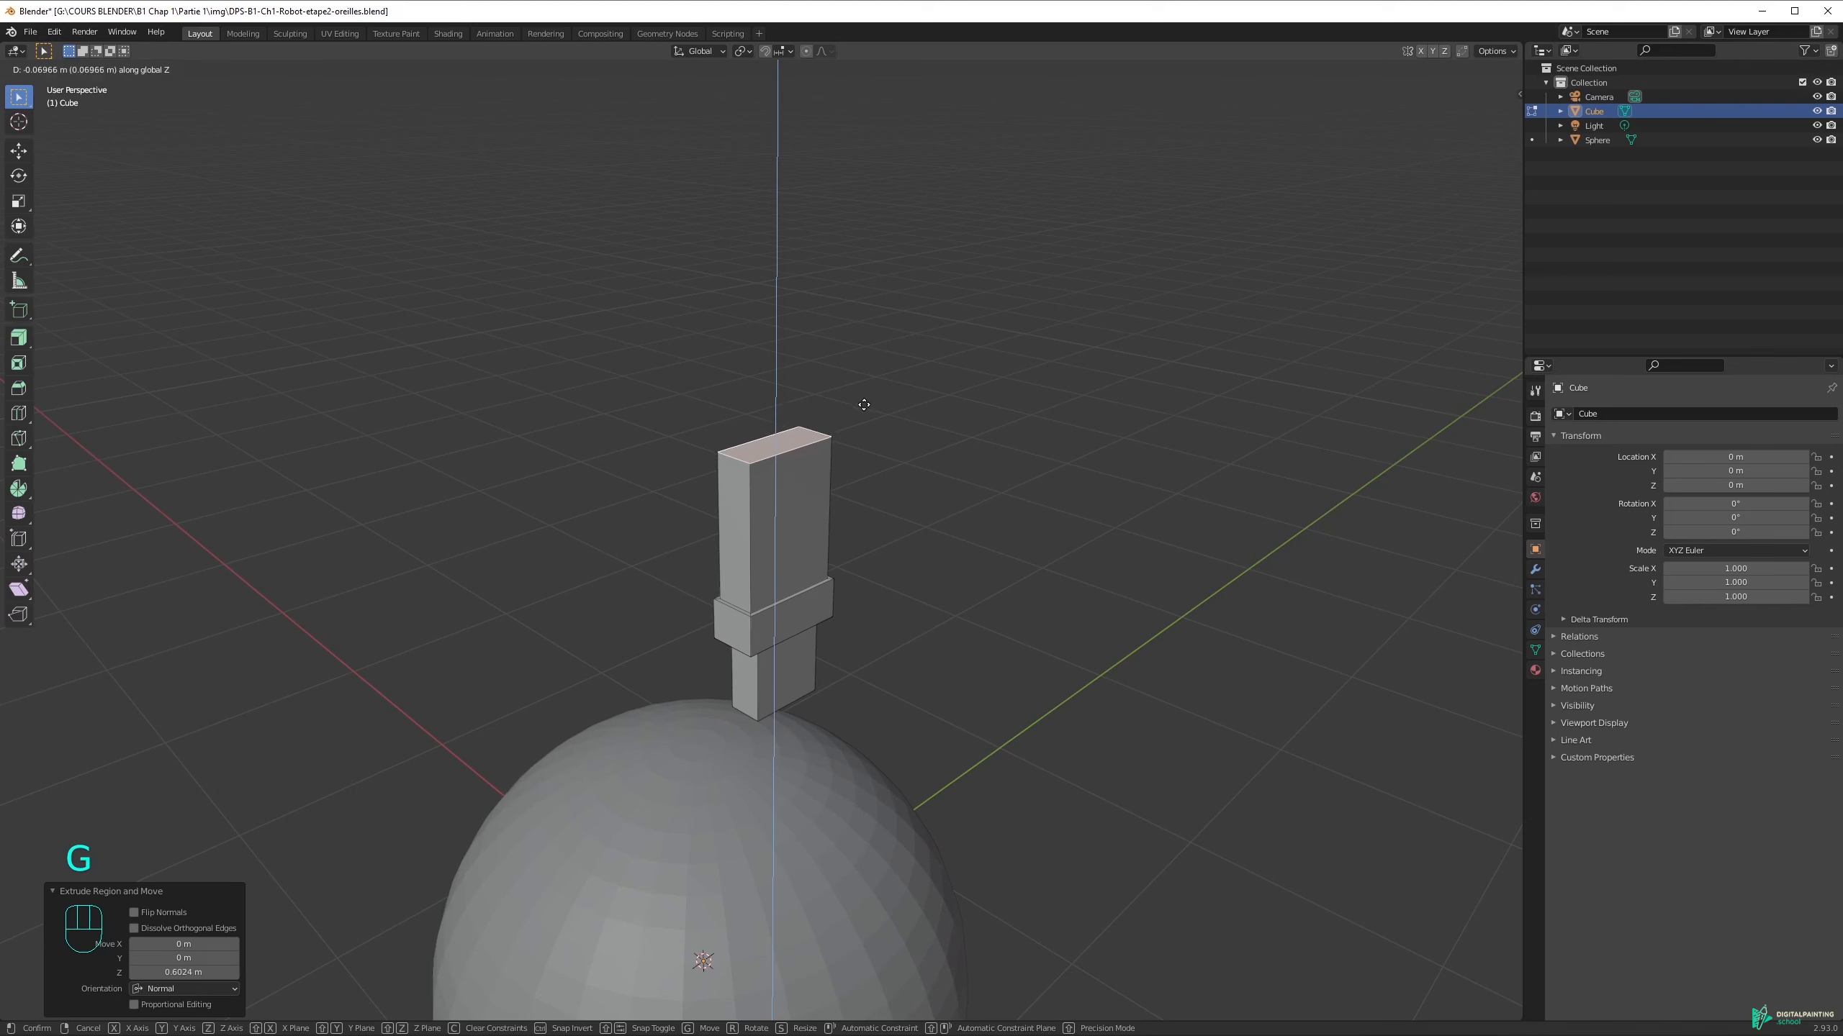
{"action": "left_click", "coordinate": [866, 401]}
Inset the block's top face about 0.02 m and extrude the inset face upward about 0.025 m
{"action": "middle_click_drag", "start_coordinate": [806, 396], "coordinate": [871, 519], "text": "shift"}
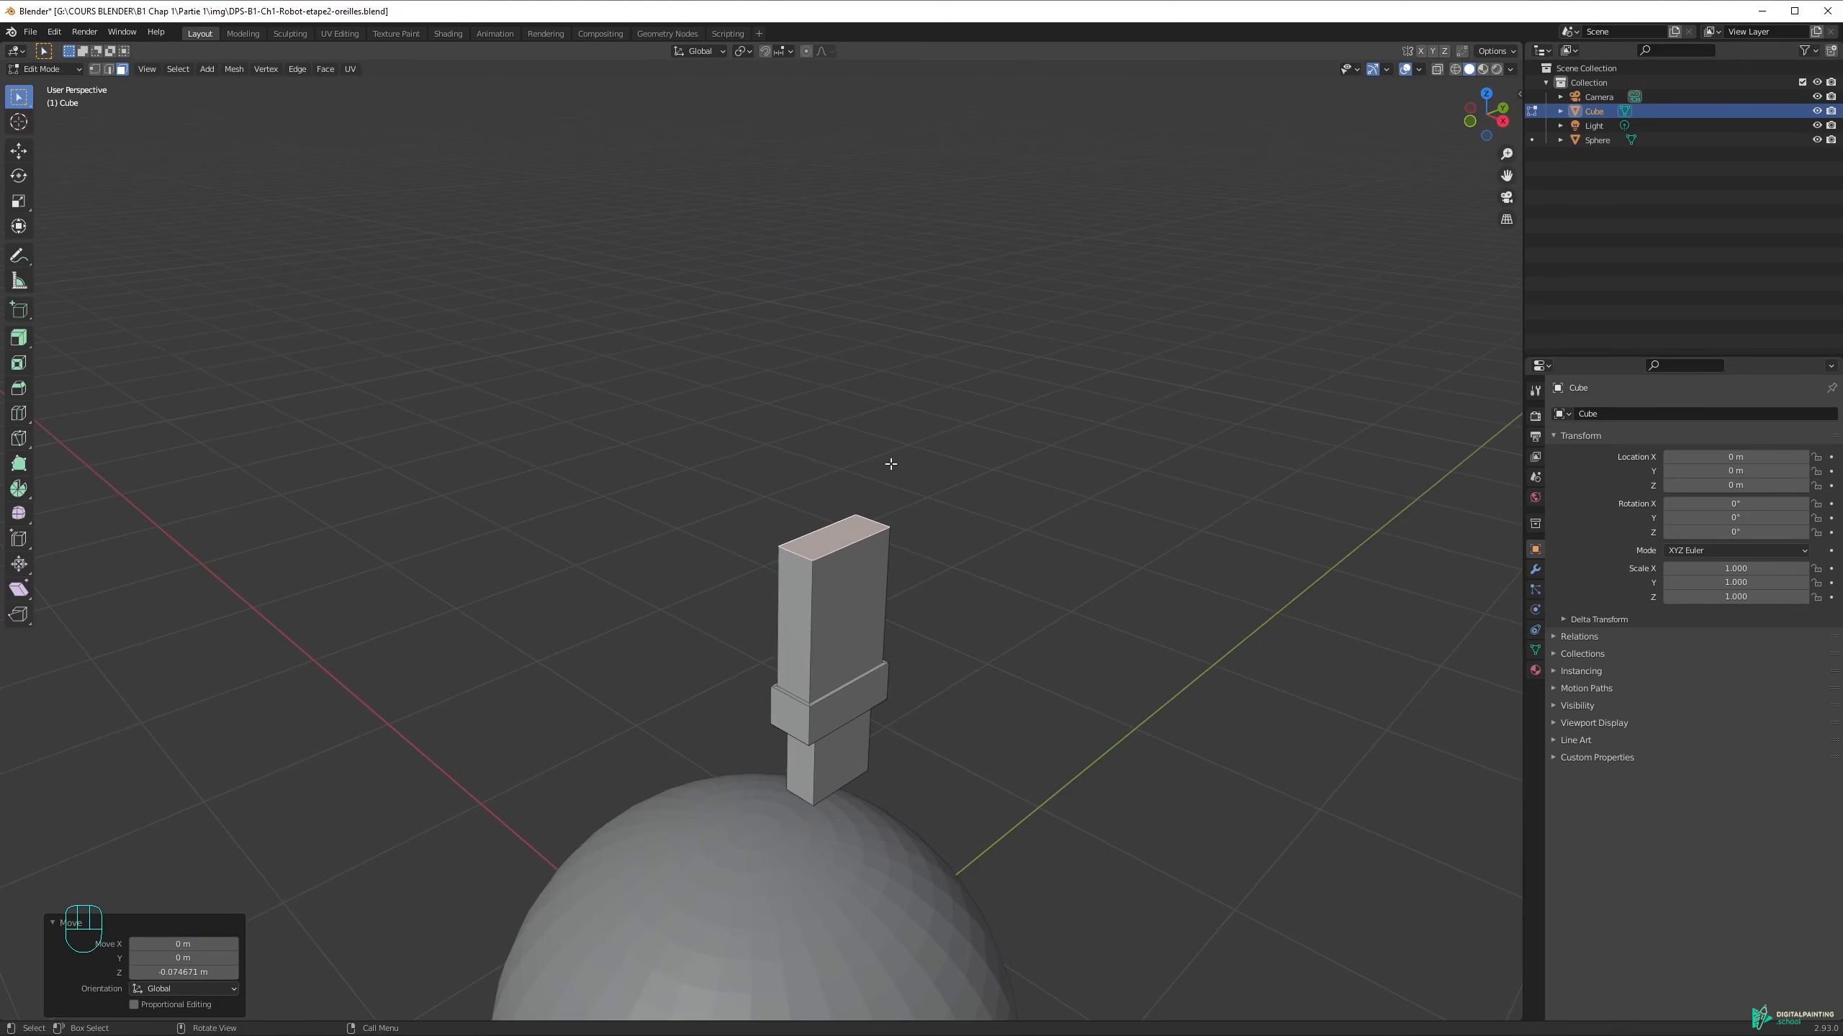
{"action": "middle_click_drag", "start_coordinate": [914, 422], "coordinate": [1082, 525]}
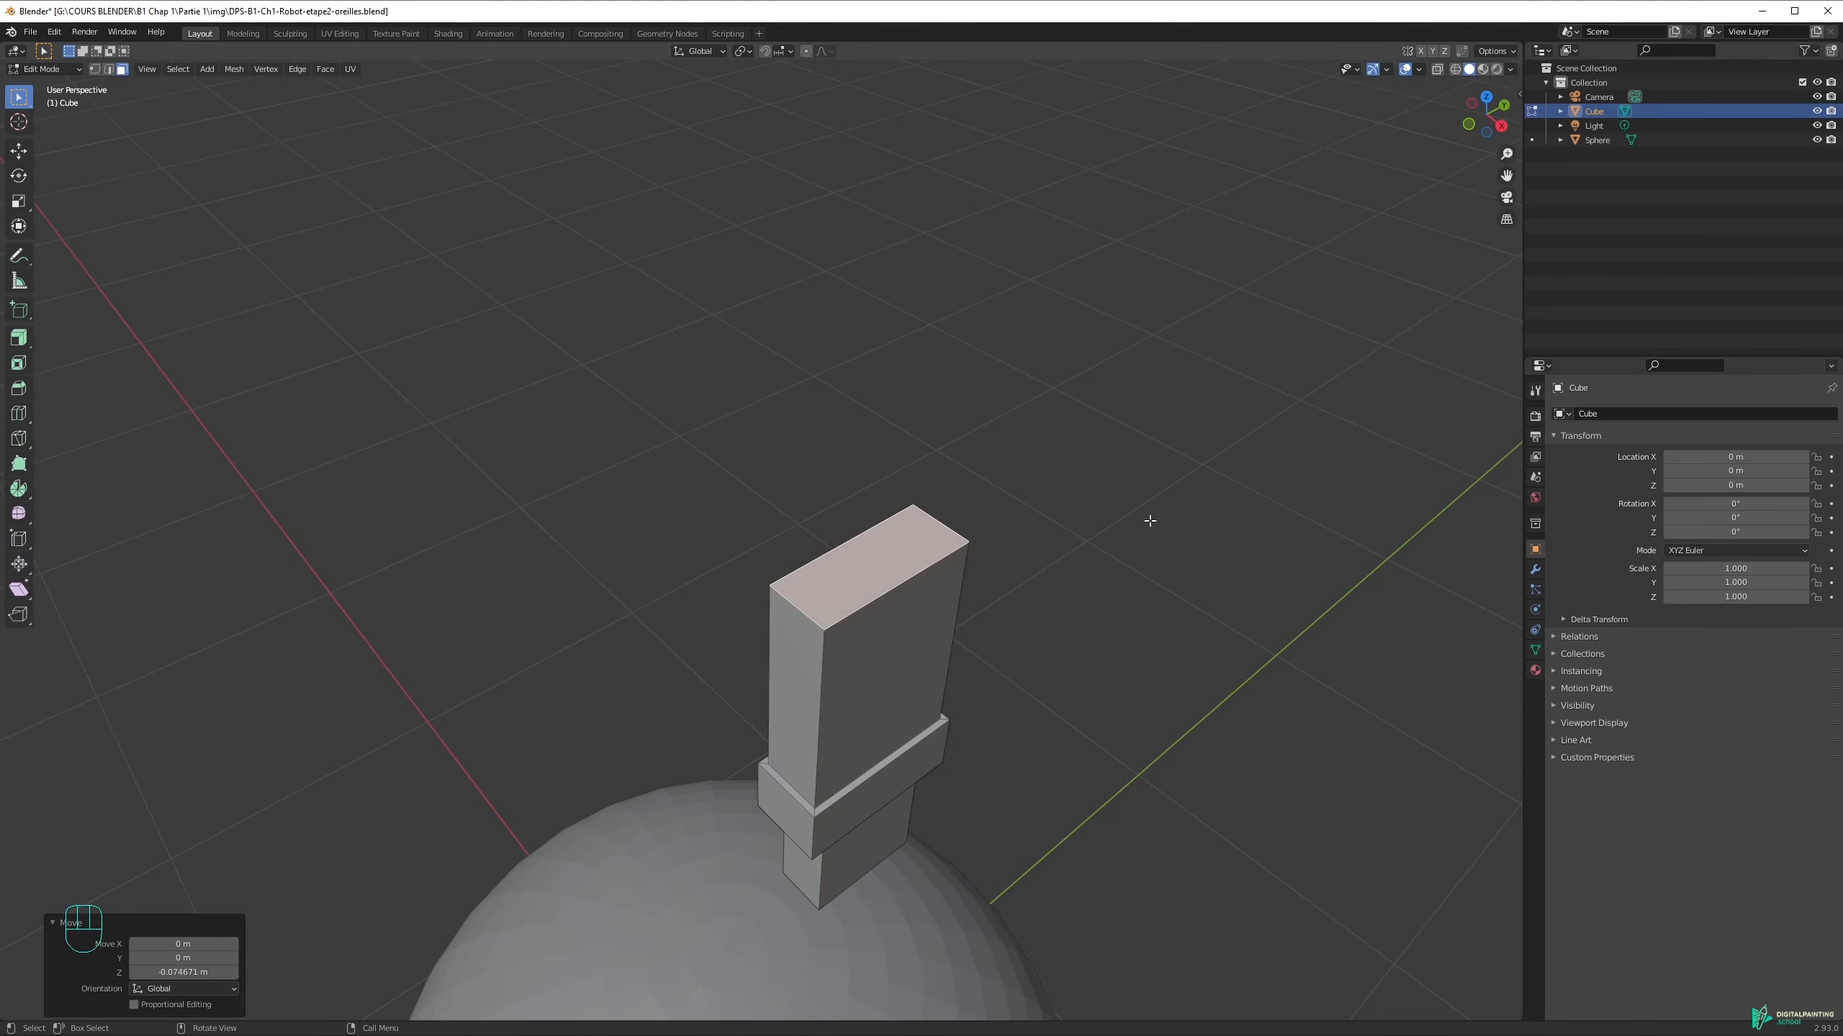
{"action": "key", "text": "i"}
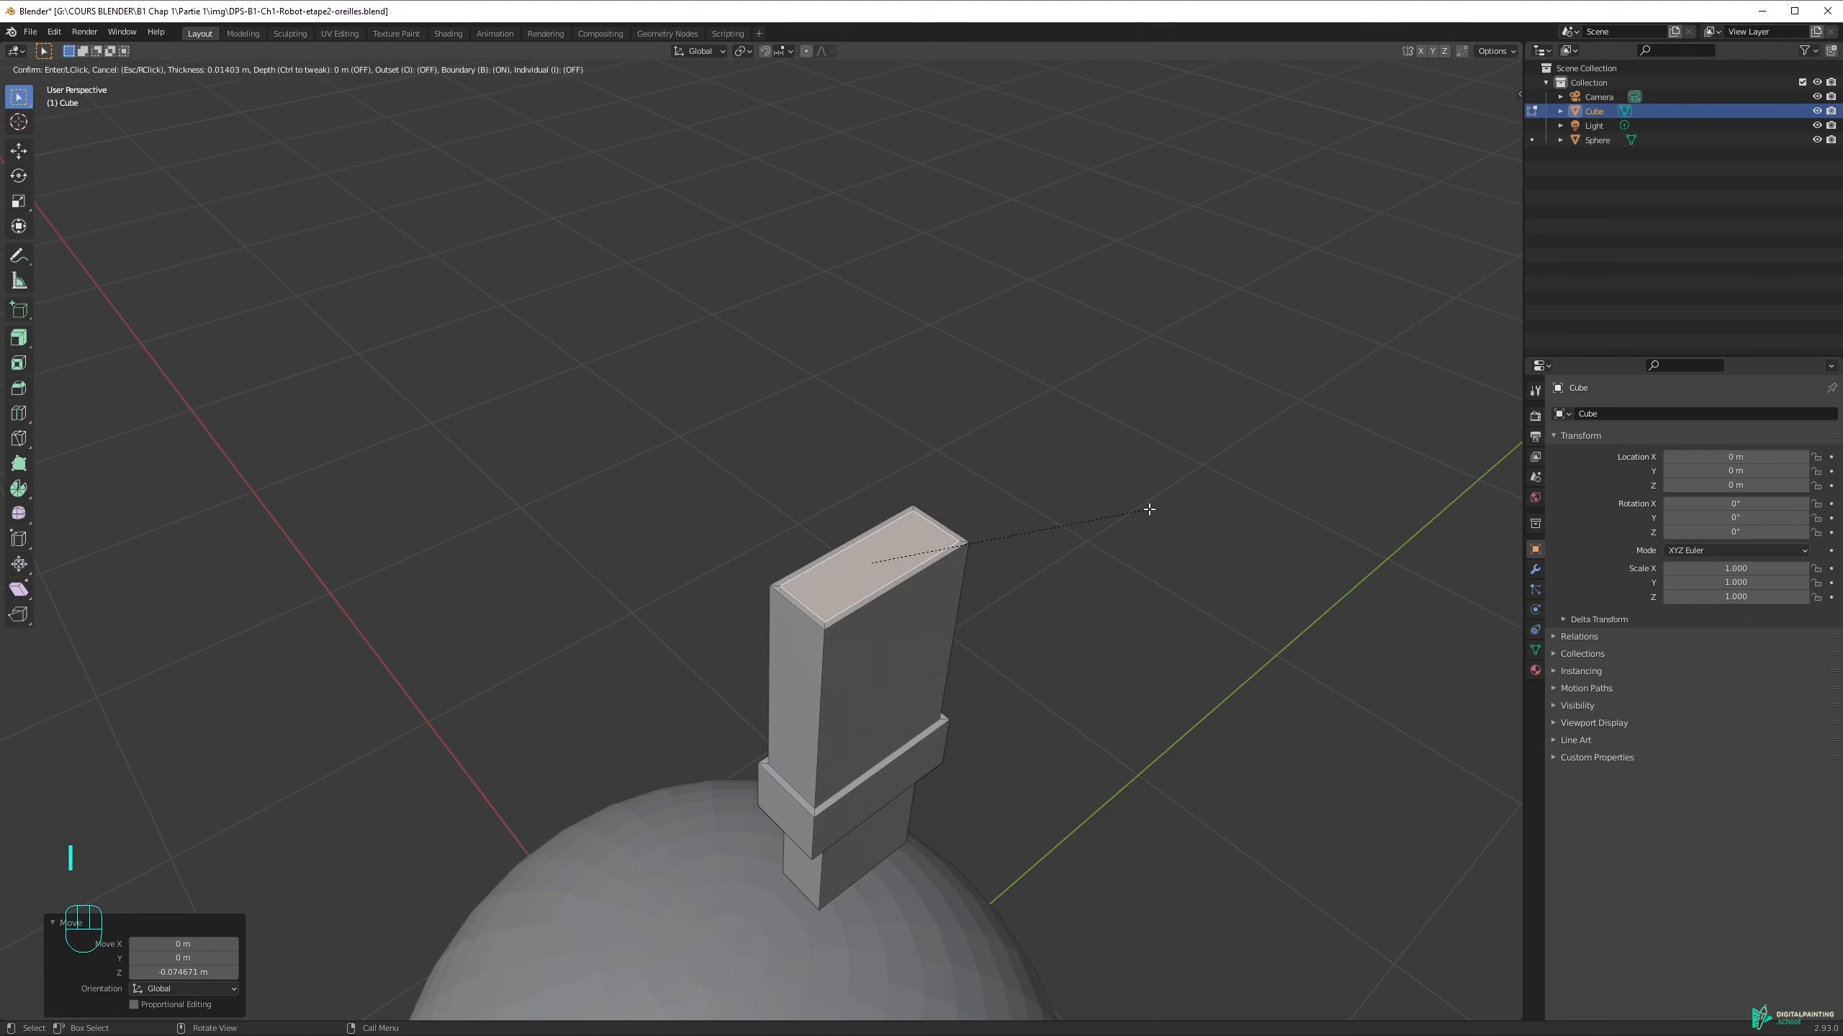
{"action": "left_click", "coordinate": [1146, 512]}
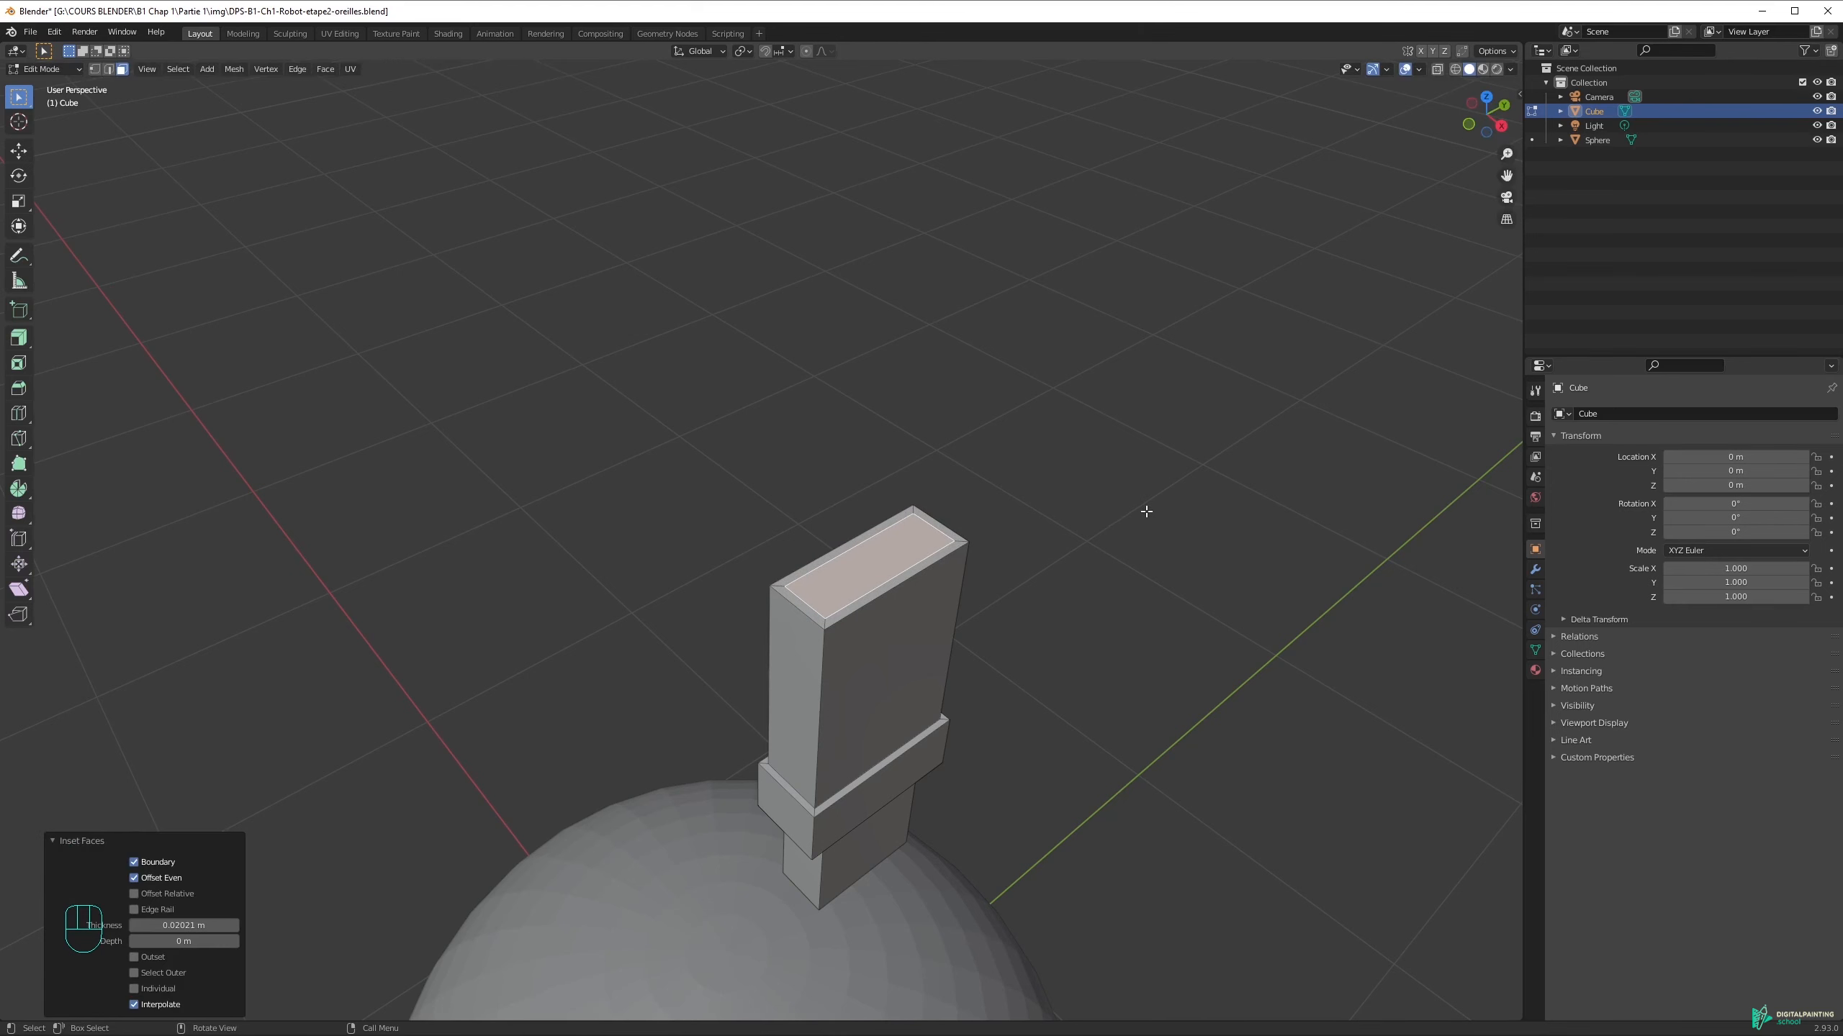
{"action": "key", "text": "e"}
{"action": "left_click", "coordinate": [1145, 508]}
Extrude the small top face in place and enlarge it uniformly by about 1.12, plus a further 1.016, to form a groove
{"action": "middle_click_drag", "start_coordinate": [1062, 555], "coordinate": [1033, 515]}
{"action": "key", "text": "e"}
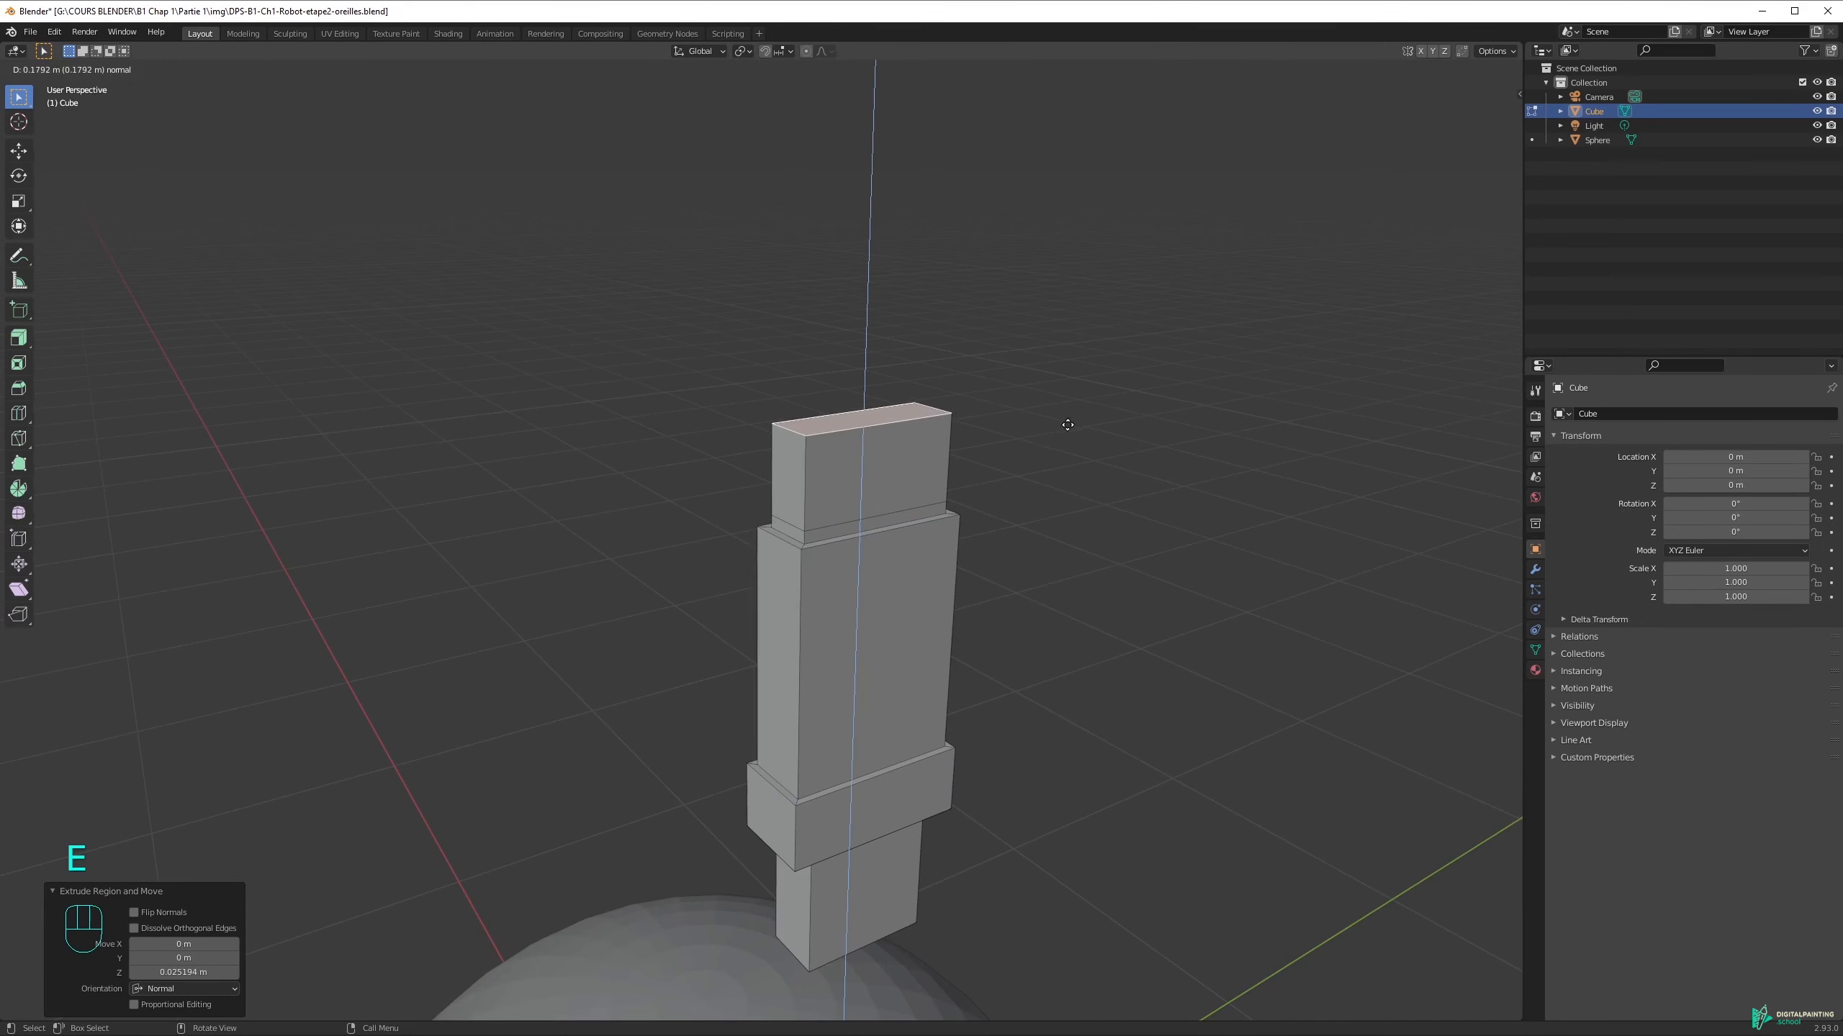
{"action": "right_click", "coordinate": [1071, 423]}
{"action": "middle_click_drag", "start_coordinate": [1061, 428], "coordinate": [921, 531]}
{"action": "key", "text": "s"}
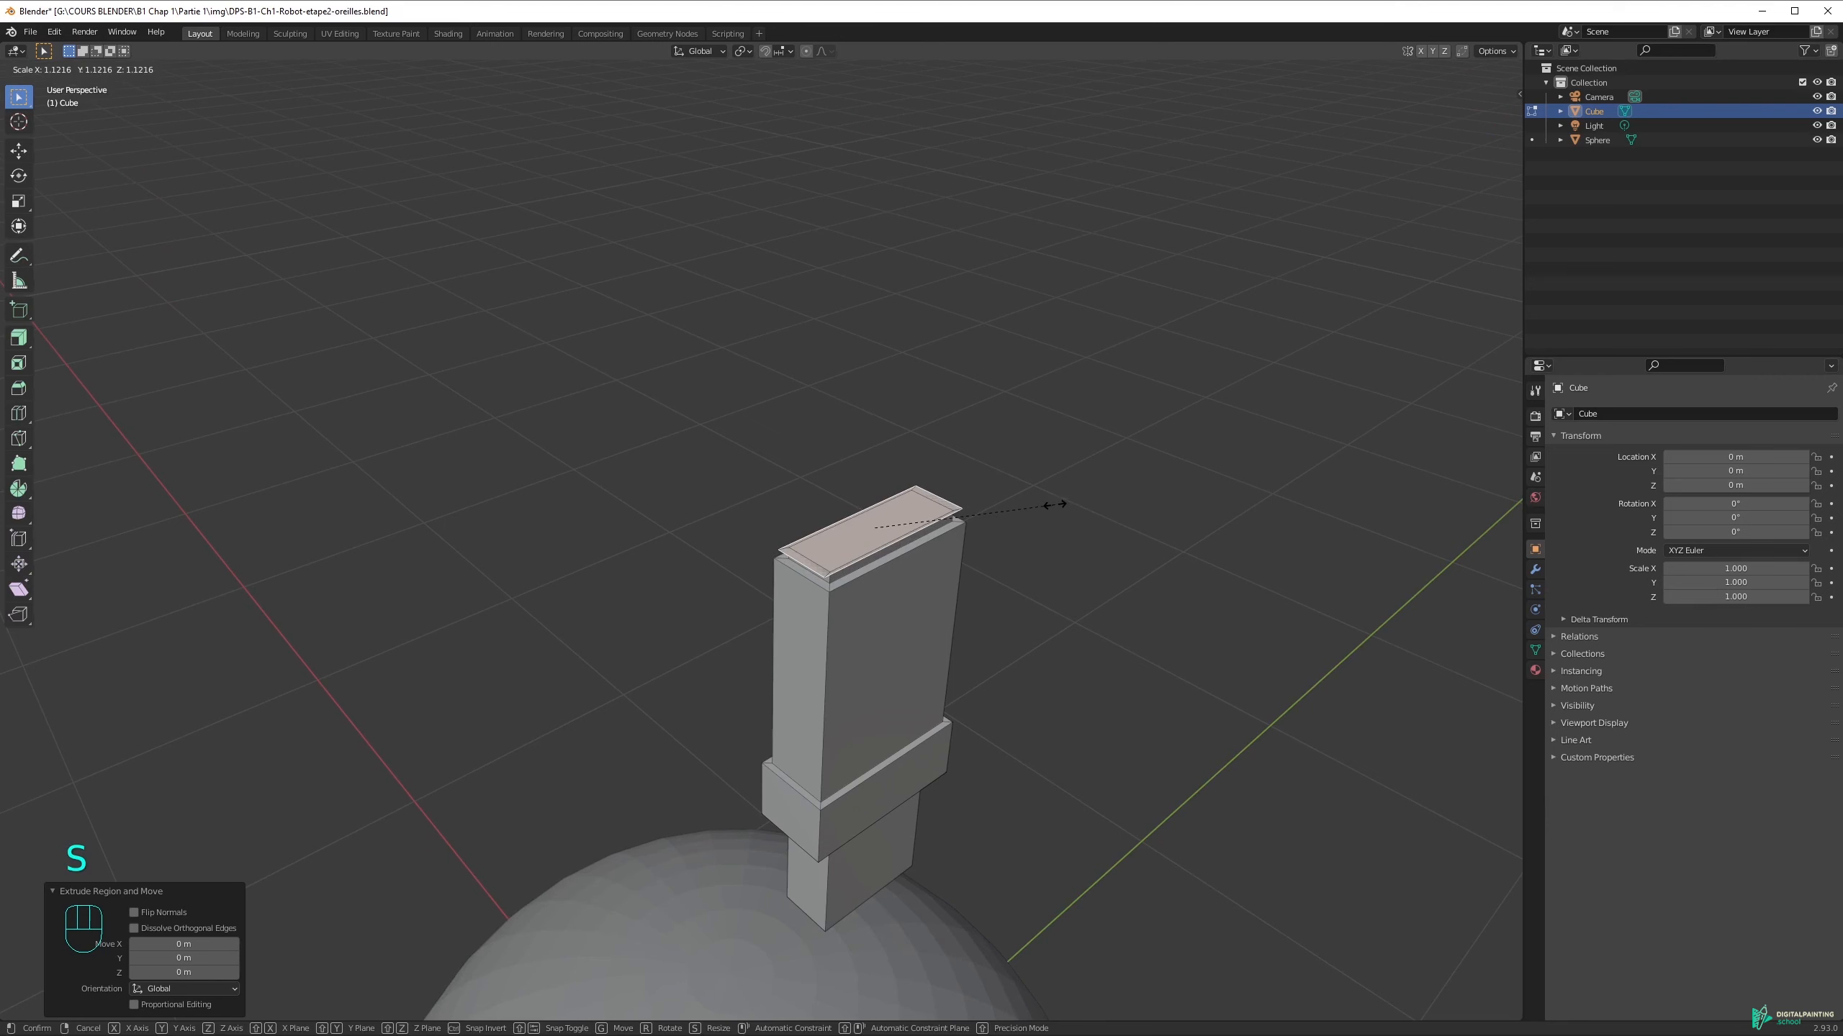
{"action": "left_click", "coordinate": [1055, 504]}
{"action": "middle_click_drag", "start_coordinate": [1055, 505], "coordinate": [996, 518]}
{"action": "key", "text": "s"}
{"action": "left_click", "coordinate": [999, 518]}
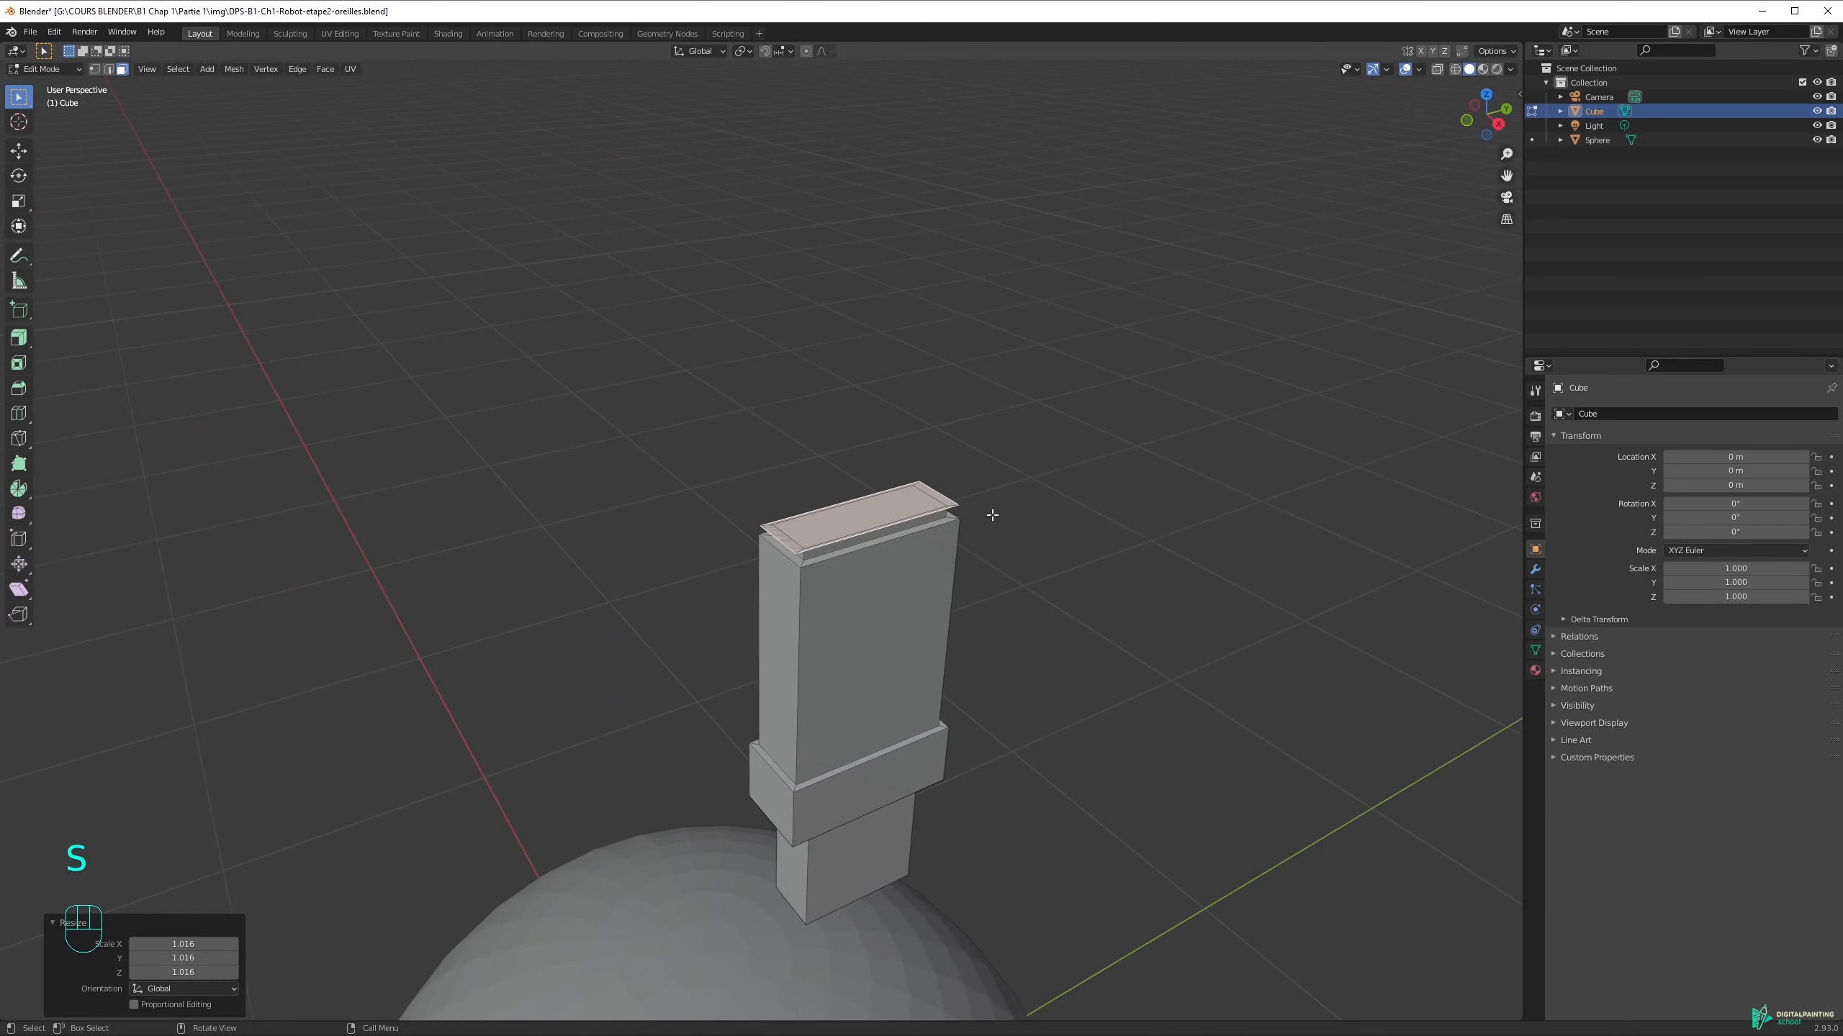
Extrude the enlarged top face upward to form the ear's tip block and lower it about 0.11 m along Z
{"action": "key", "text": "e"}
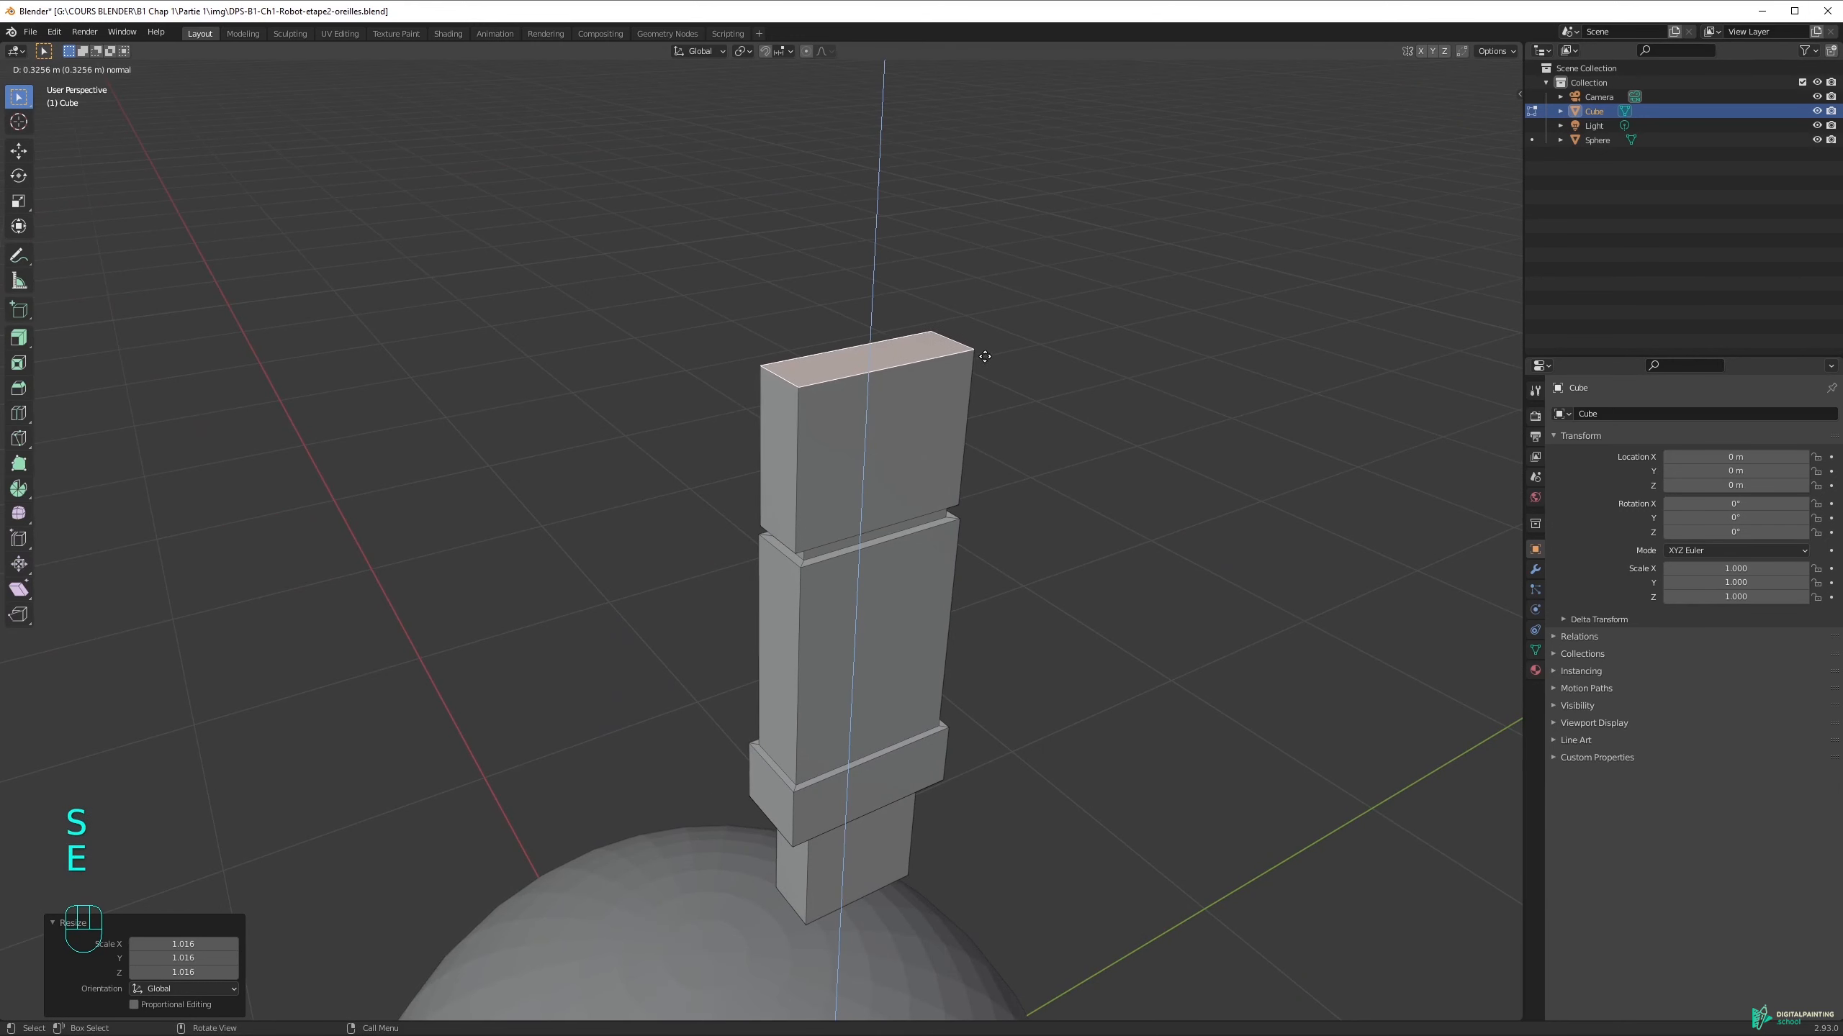
{"action": "left_click", "coordinate": [994, 468]}
{"action": "middle_click_drag", "start_coordinate": [995, 470], "coordinate": [901, 477]}
{"action": "key", "text": "g"}
{"action": "key", "text": "z"}
{"action": "left_click", "coordinate": [906, 485]}
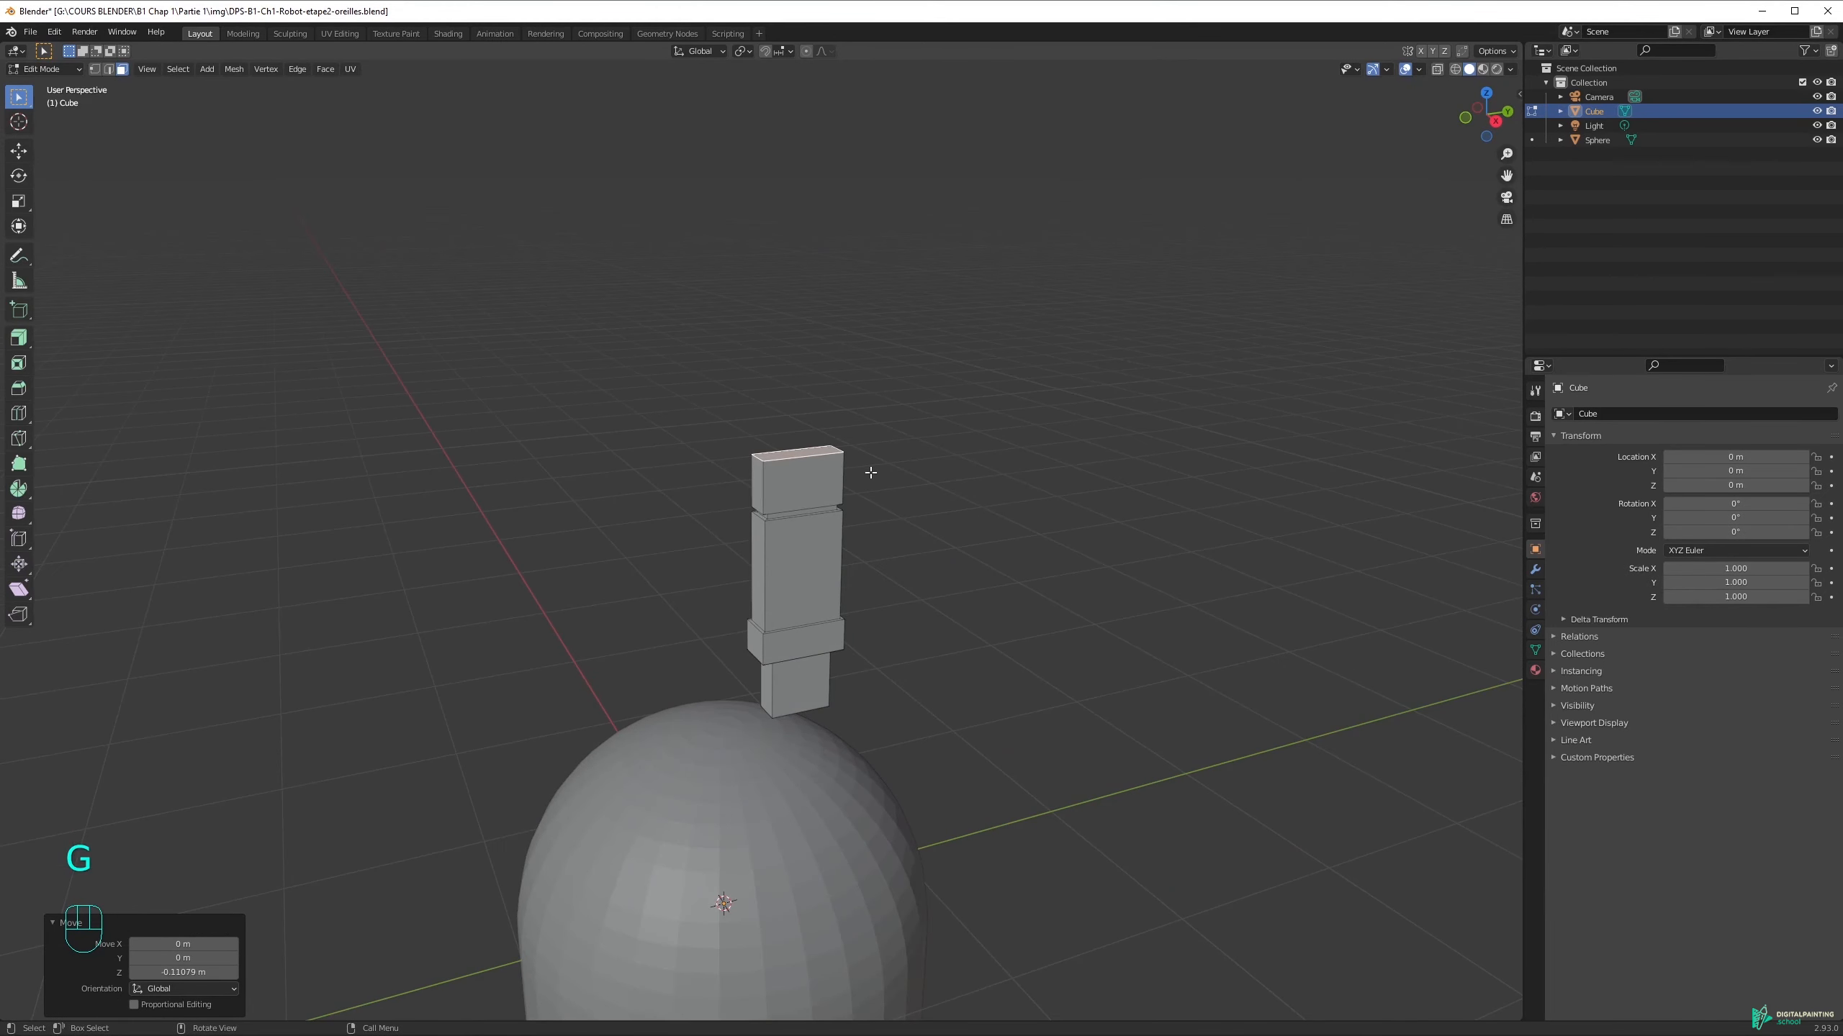
Try narrowing the ear's top face along Y by a factor of 0.45, and compare the shape with and without the taper
{"action": "middle_click_drag", "start_coordinate": [863, 483], "coordinate": [824, 472]}
{"action": "left_click", "coordinate": [847, 470]}
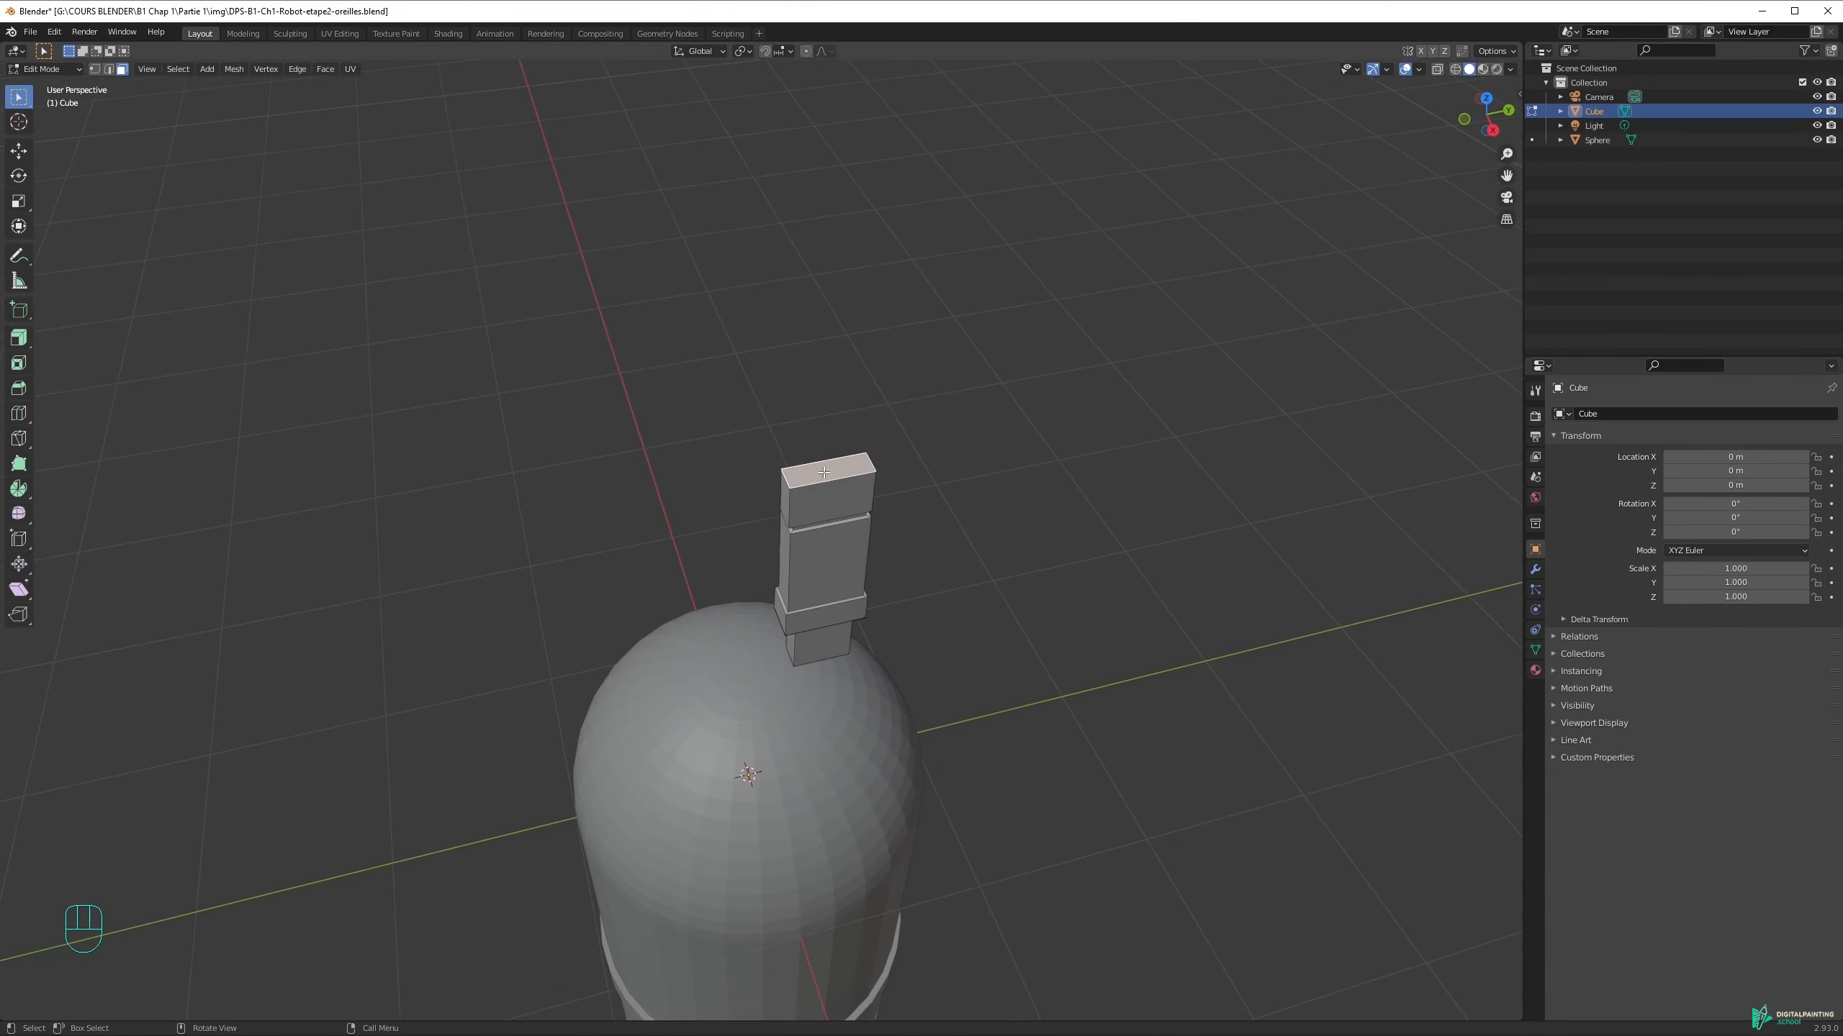
{"action": "key", "text": "s"}
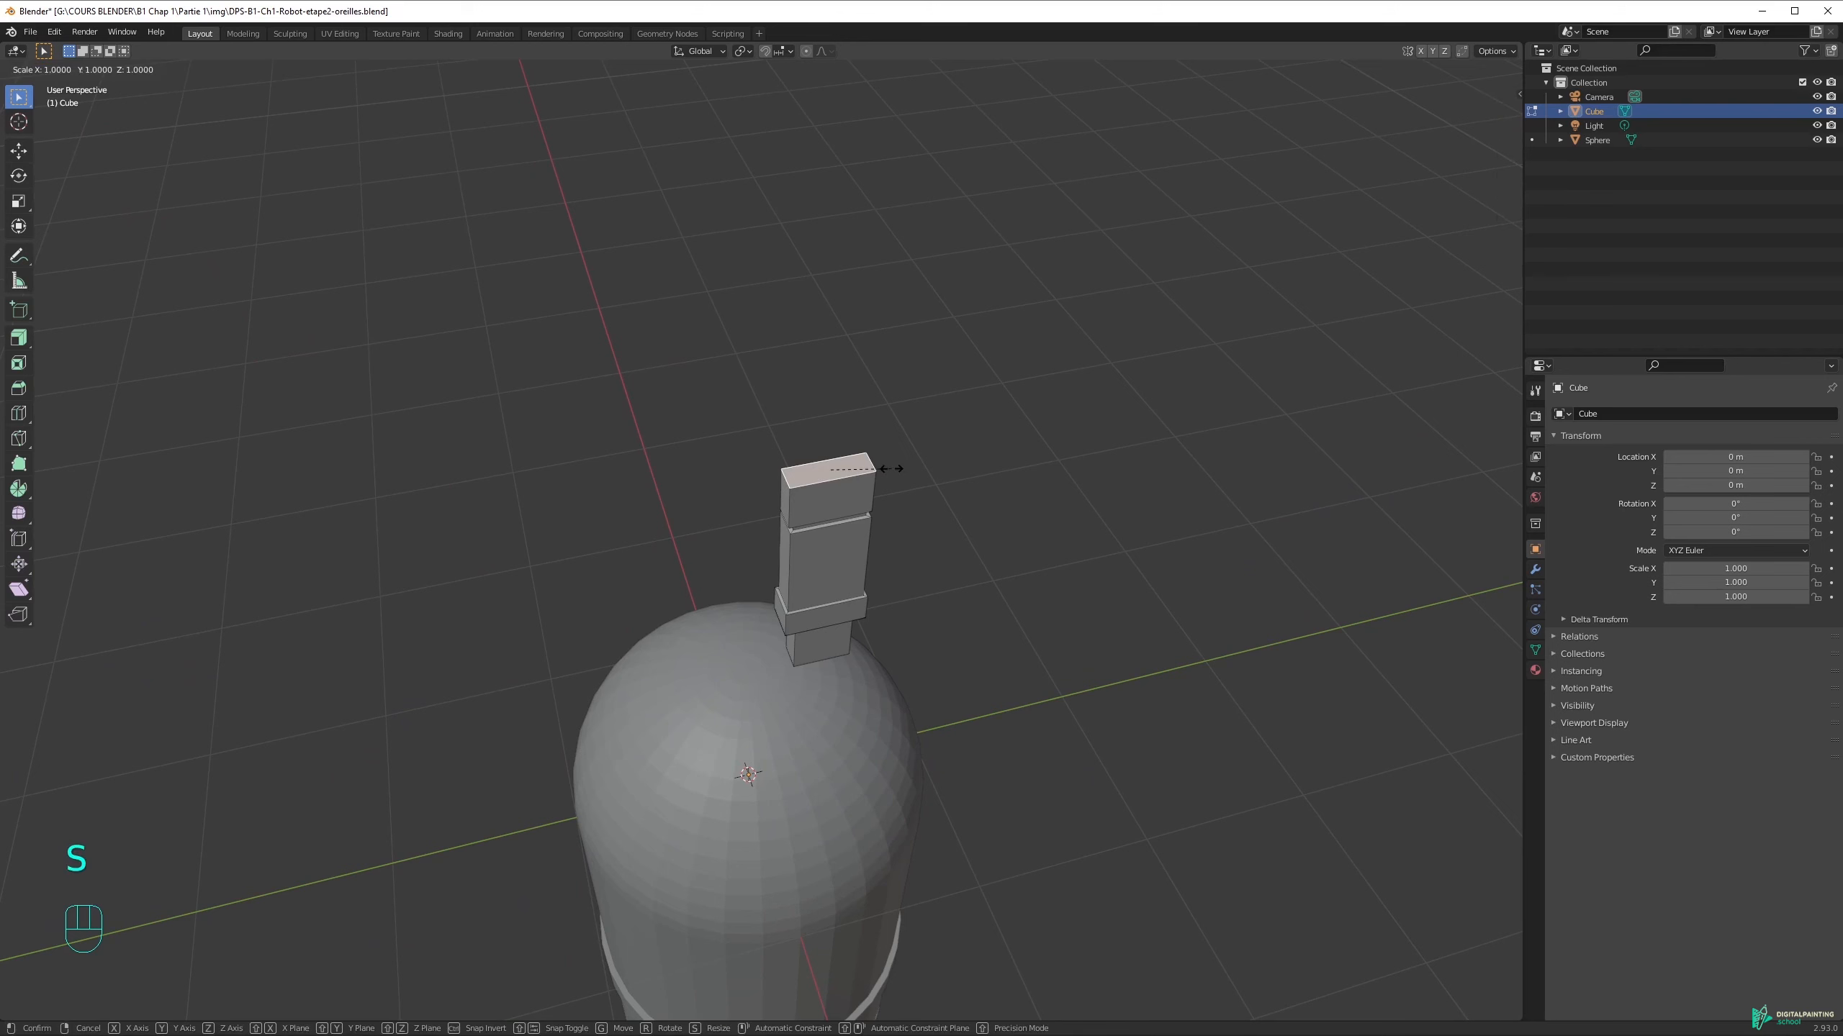
{"action": "key", "text": "y"}
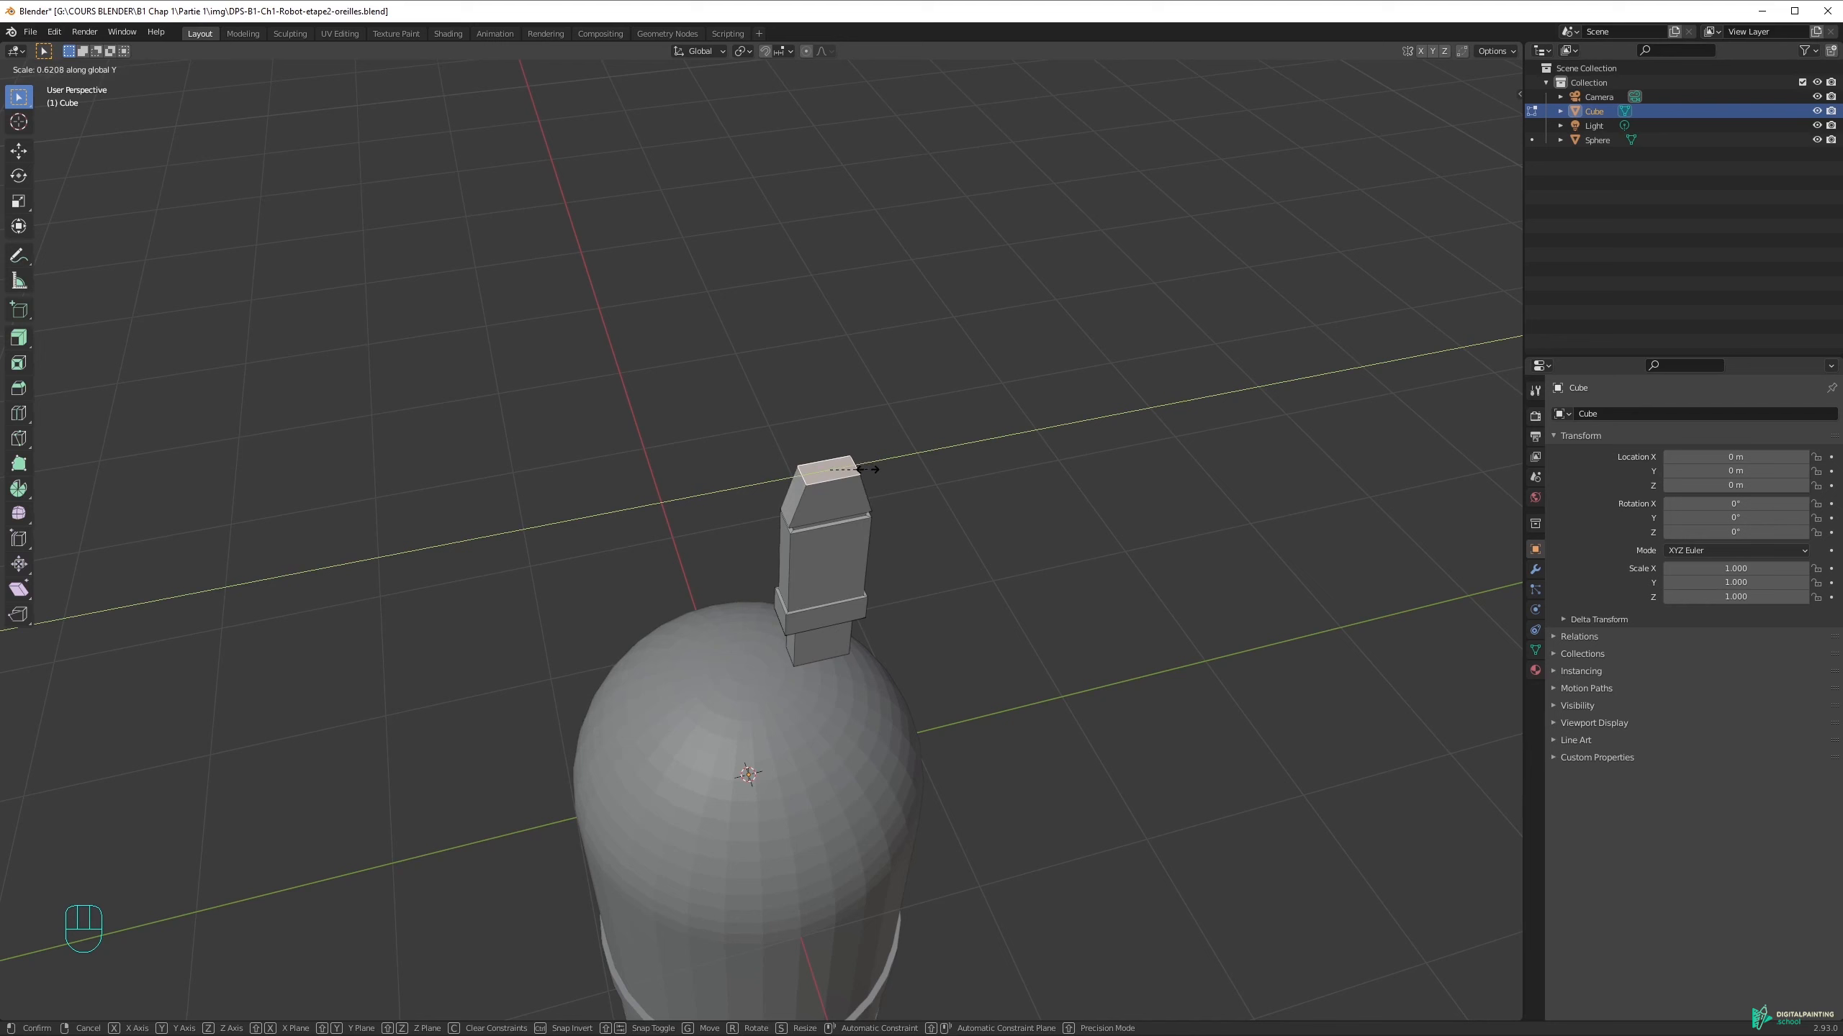
{"action": "left_click", "coordinate": [858, 473]}
{"action": "middle_click_drag", "start_coordinate": [872, 528], "coordinate": [865, 464]}
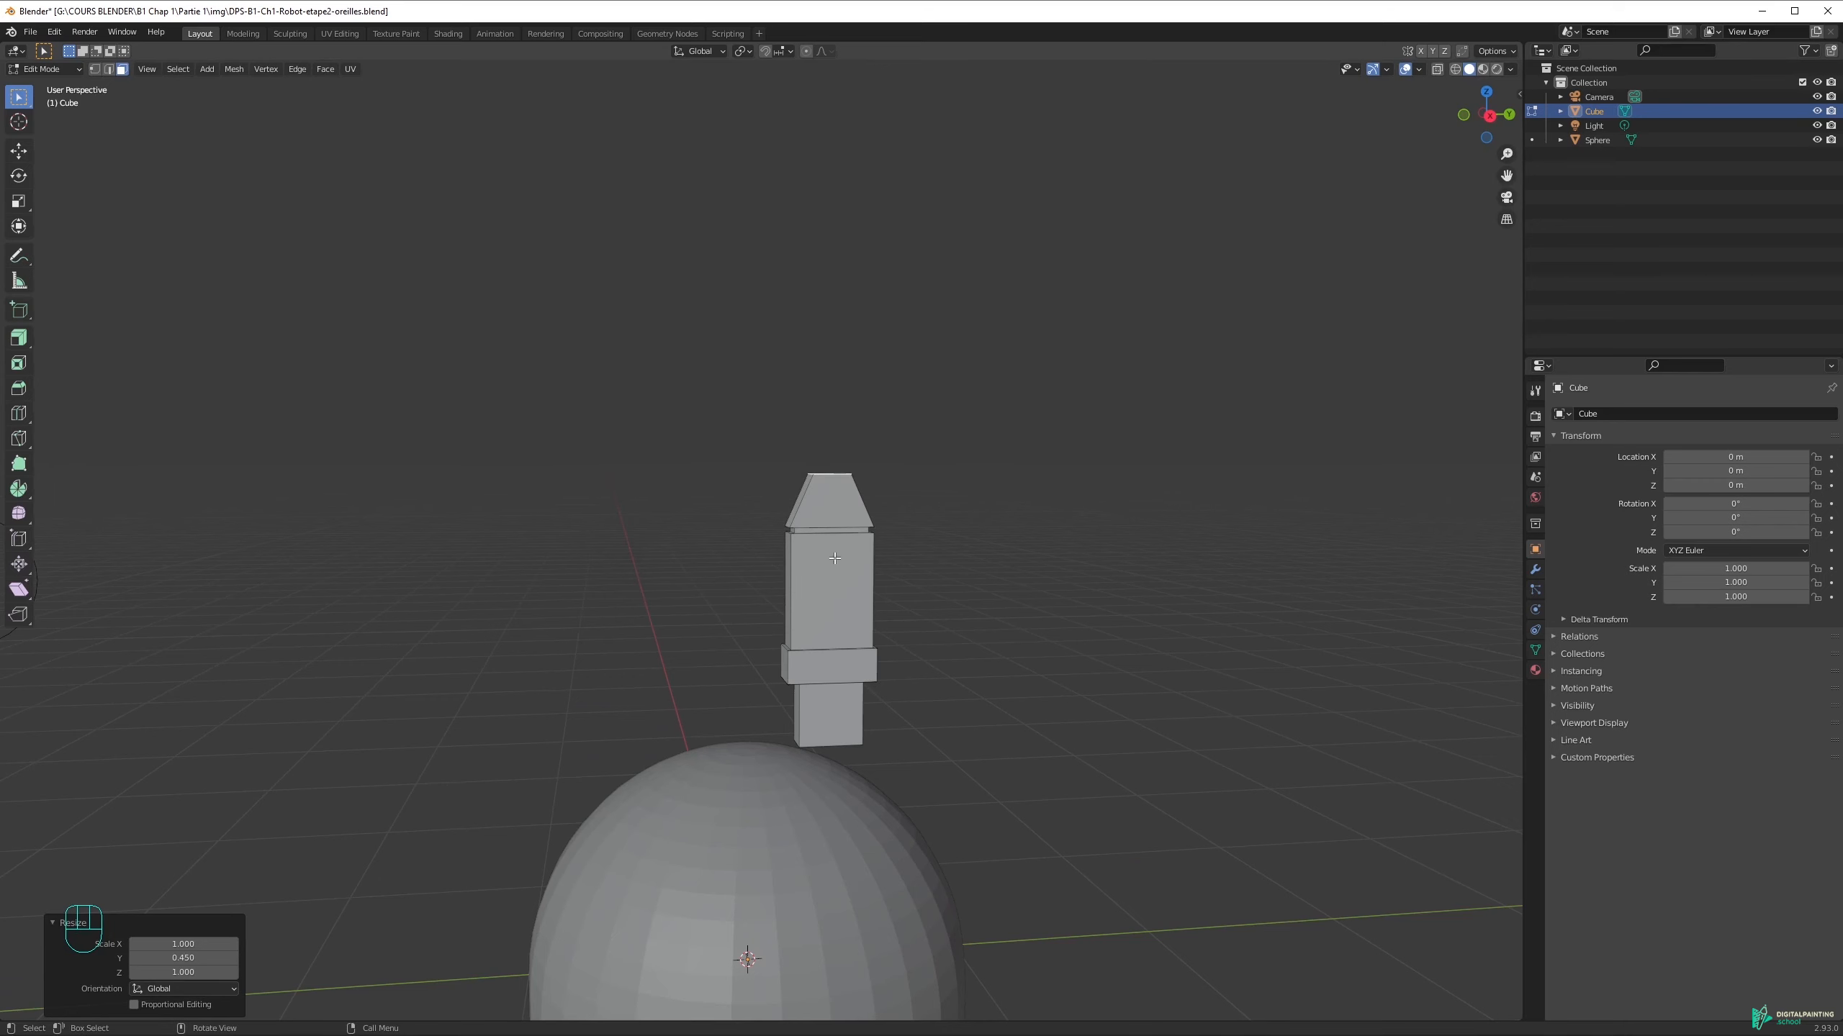
{"action": "key", "text": "ctrl+z"}
{"action": "key", "text": "ctrl+shift+z"}
{"action": "mouse_move", "coordinate": [860, 541]}
{"action": "middle_mouse_down"}
{"action": "mouse_move", "coordinate": [868, 517]}
{"action": "mouse_move", "coordinate": [848, 511]}
{"action": "middle_mouse_up"}
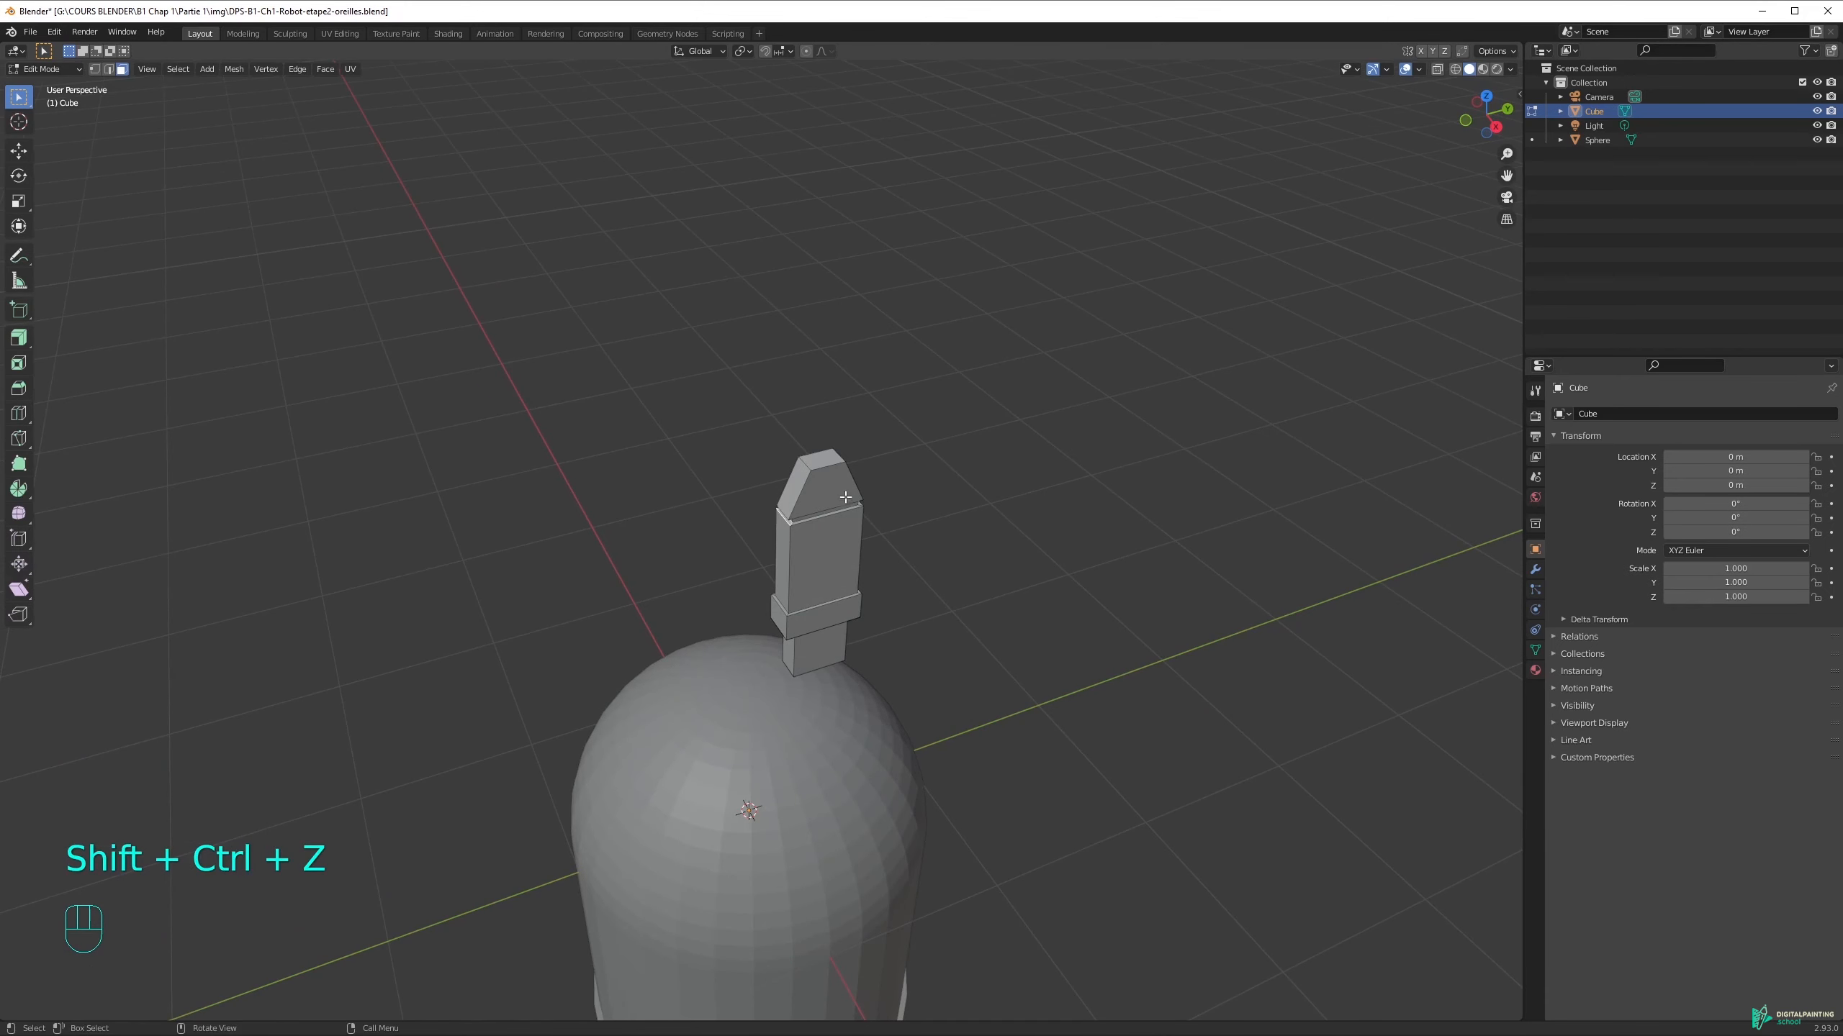
Try narrowing the edge loop at the tip block's base along Y by about 0.73, and undo back to the untapered ear
{"action": "key", "text": "2"}
{"action": "middle_click_drag", "start_coordinate": [950, 457], "coordinate": [894, 459]}
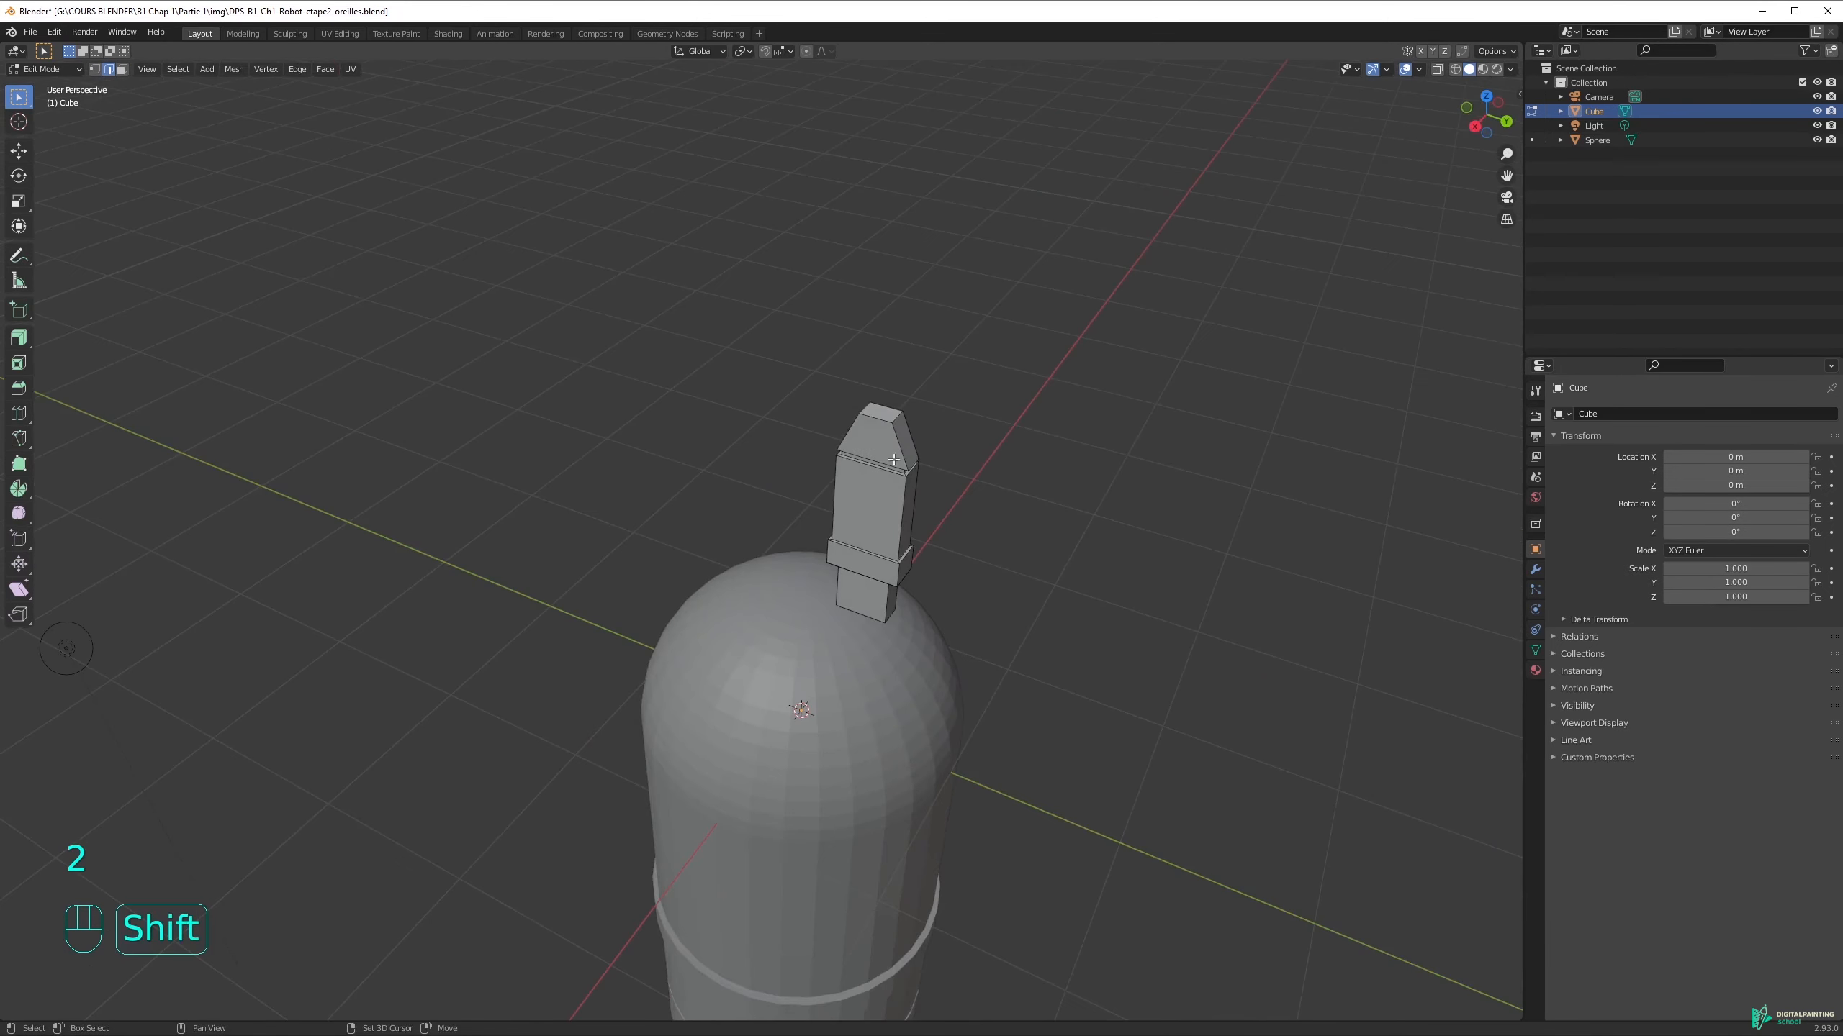
{"action": "key", "text": "s"}
{"action": "key", "text": "x"}
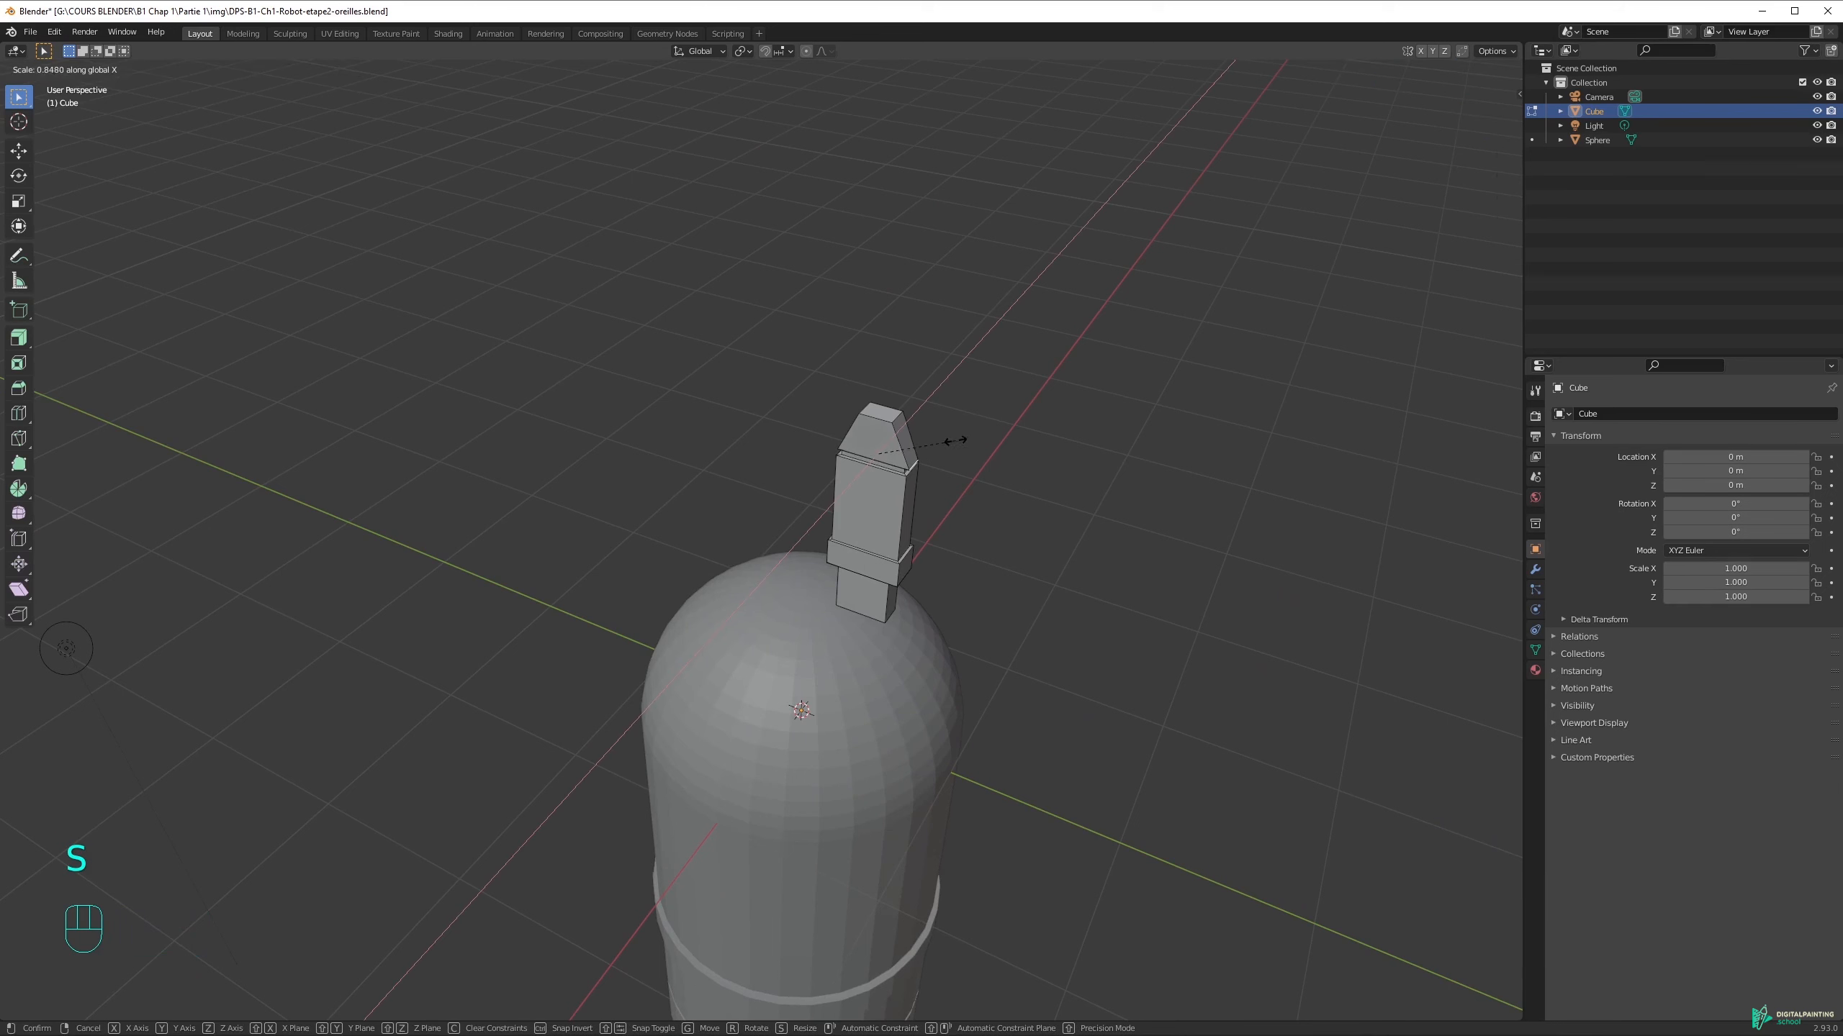
{"action": "key", "text": "y"}
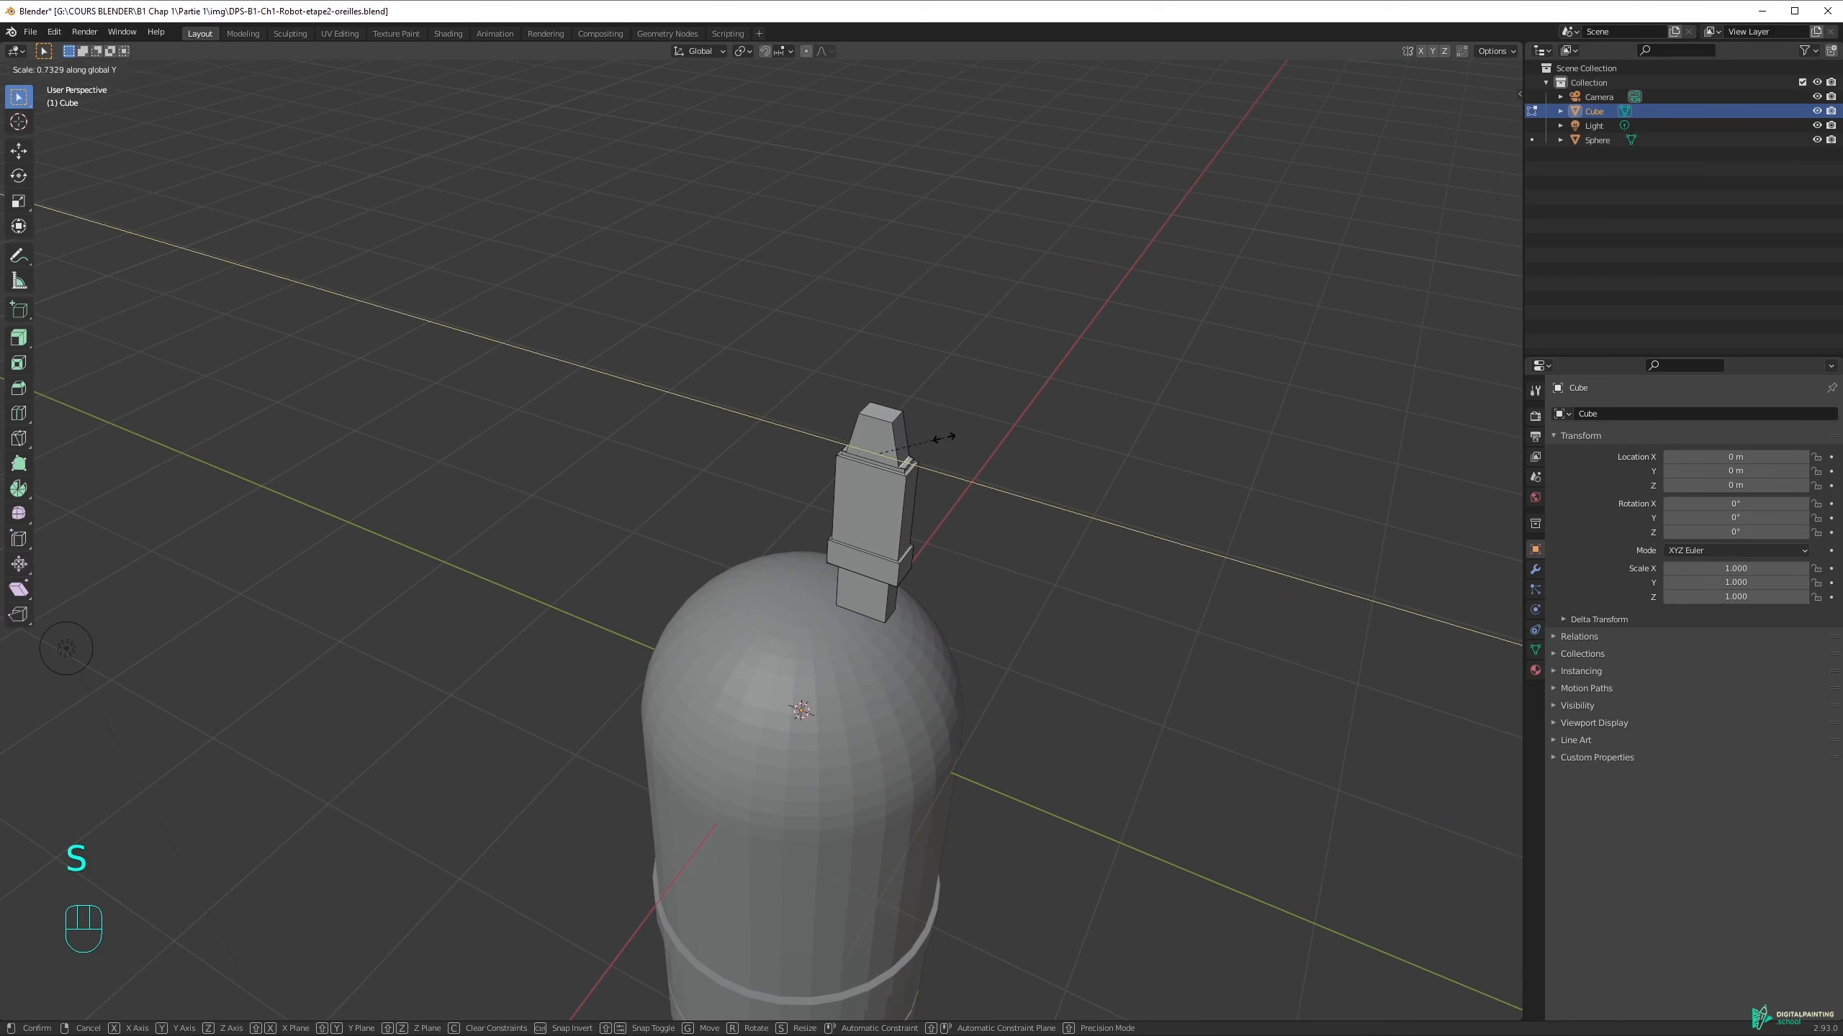
{"action": "left_click", "coordinate": [943, 438]}
{"action": "key", "text": "ctrl+z"}
{"action": "key", "text": "ctrl+z"}
{"action": "key", "text": "ctrl+z"}
{"action": "key", "text": "ctrl+z"}
{"action": "key", "text": "ctrl+z"}
{"action": "key", "text": "ctrl+z"}
{"action": "key", "text": "ctrl+z"}
Switch back to face selection and enable proportional editing
{"action": "middle_click_drag", "start_coordinate": [988, 468], "coordinate": [883, 429]}
{"action": "key", "text": "3"}
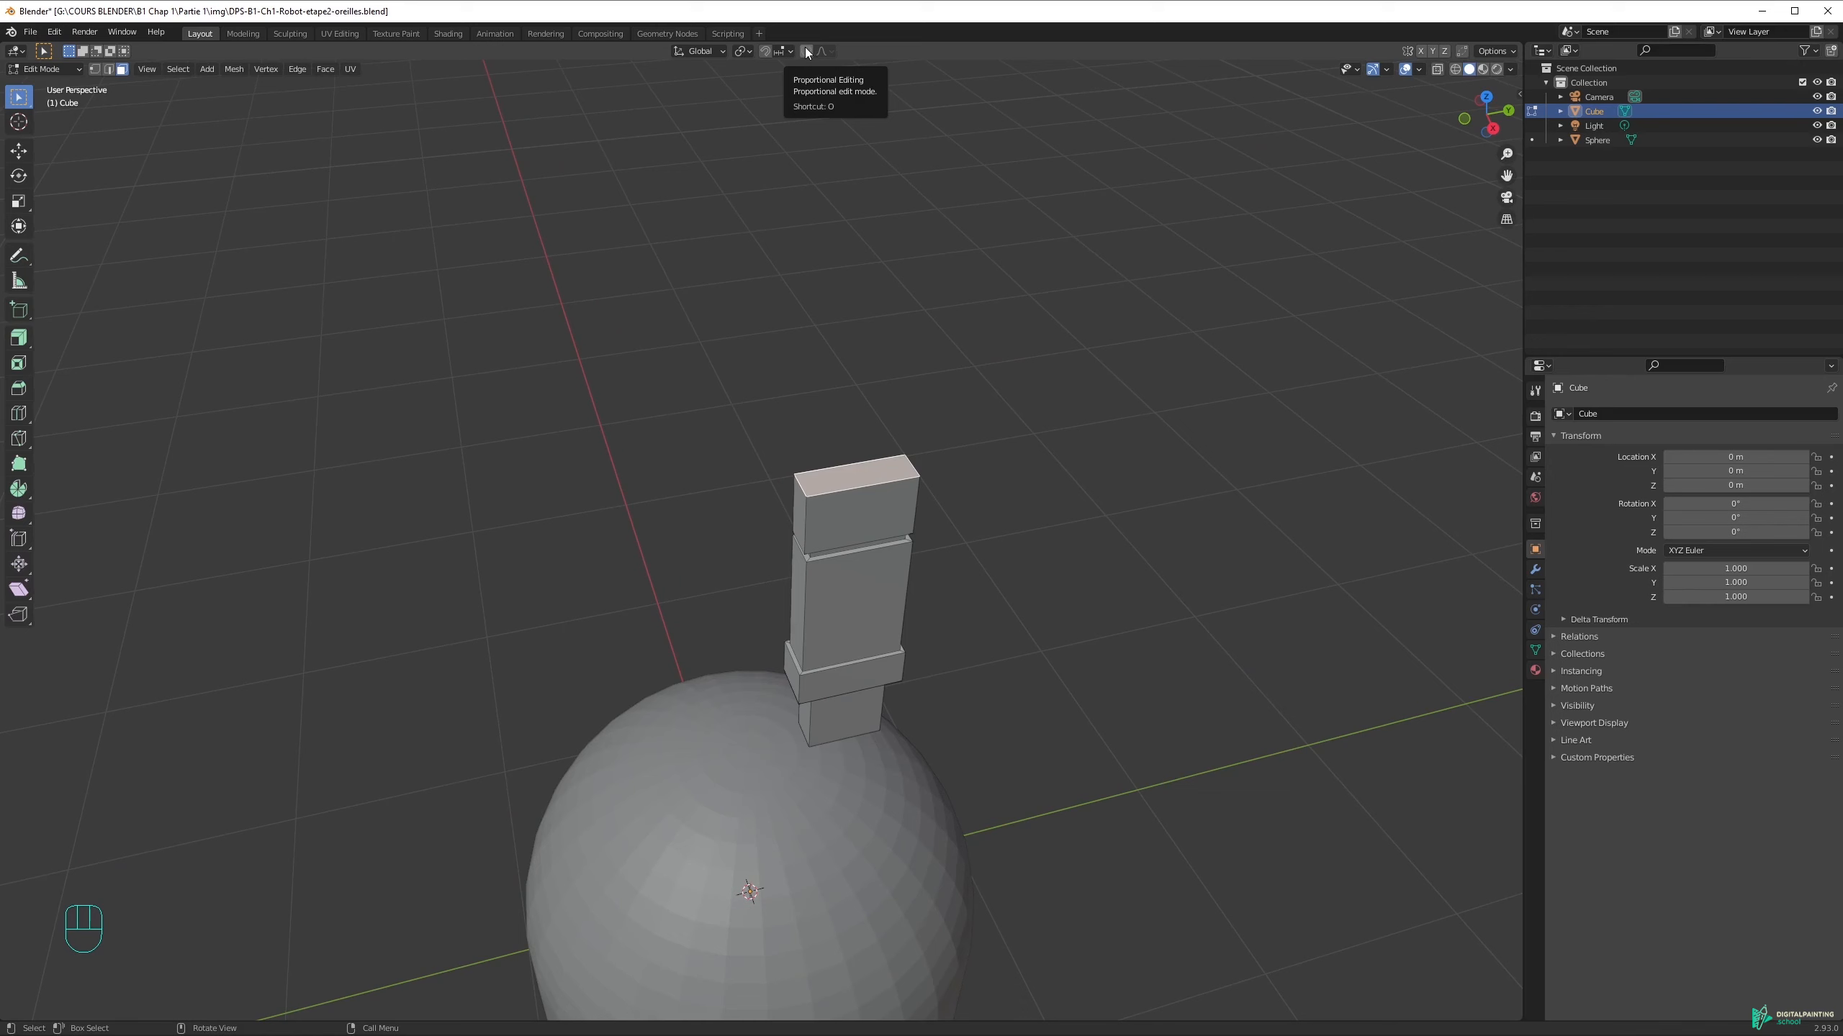
{"action": "key", "text": "o"}
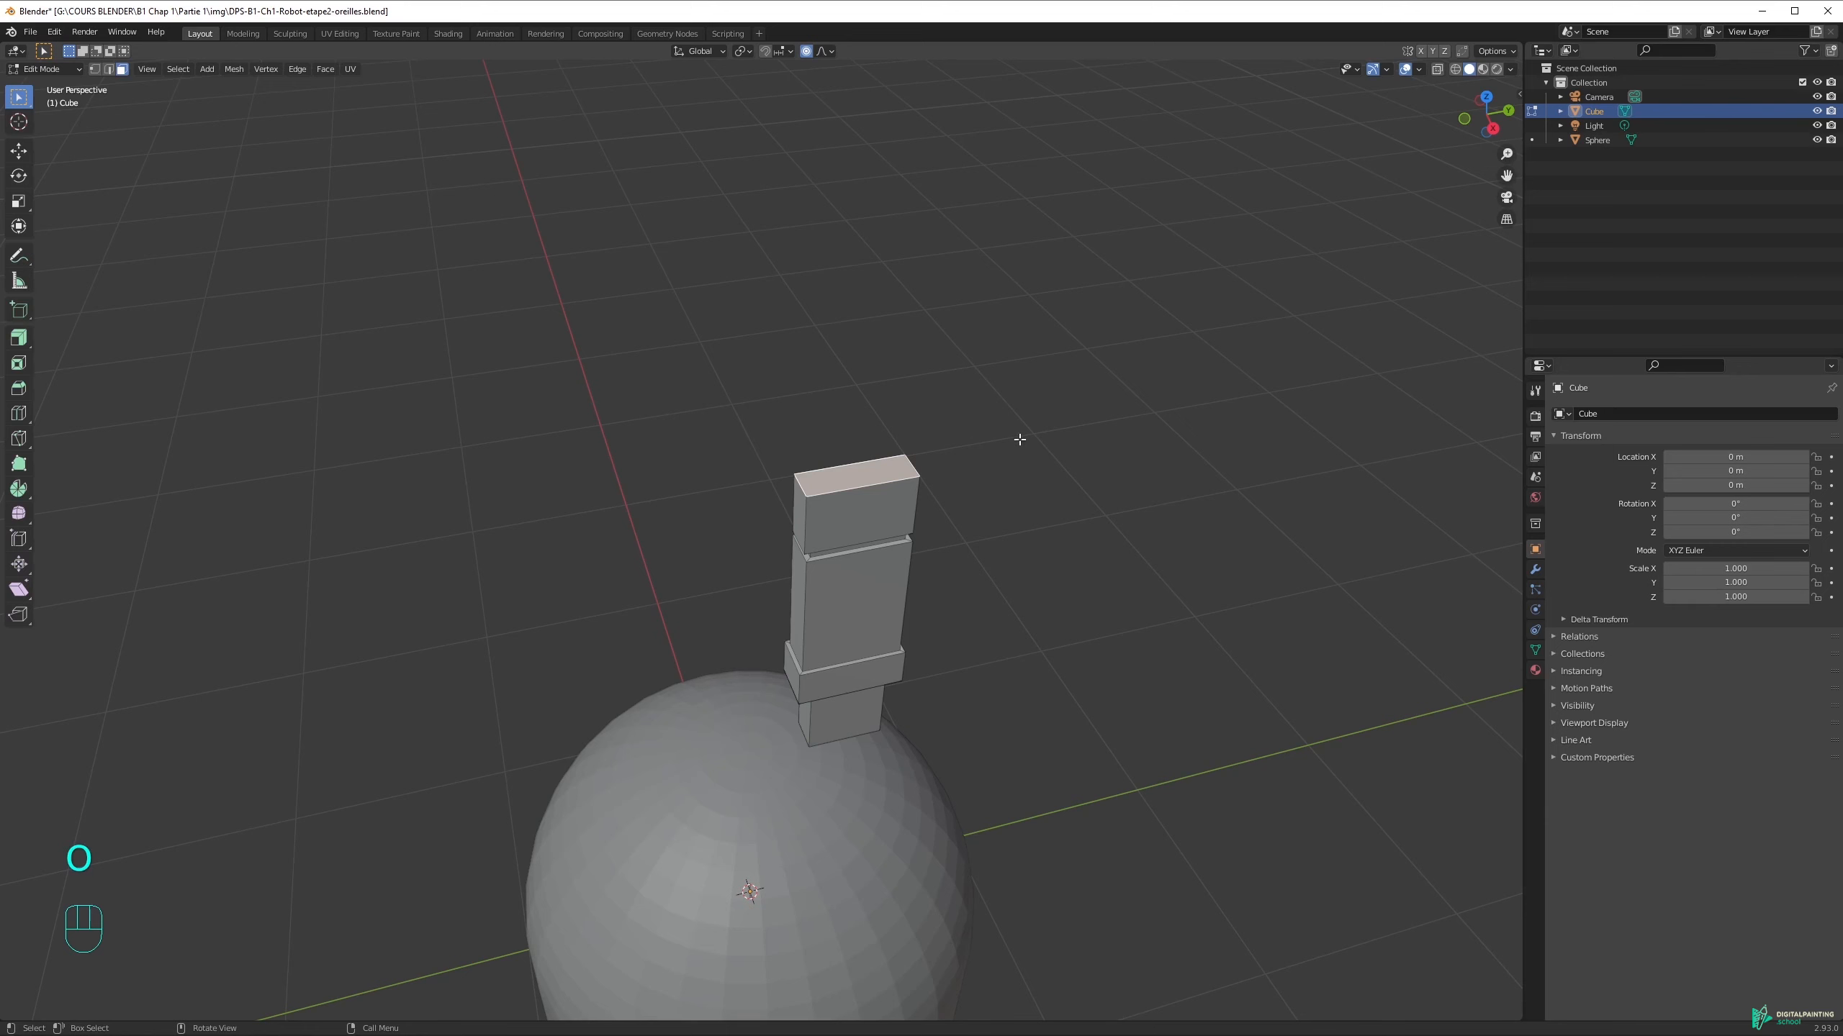
Try tapering the ear by scaling its top face 0.5 along Y with a proportional size of about 0.68, and undo it
{"action": "key", "text": "s"}
{"action": "key", "text": "y"}
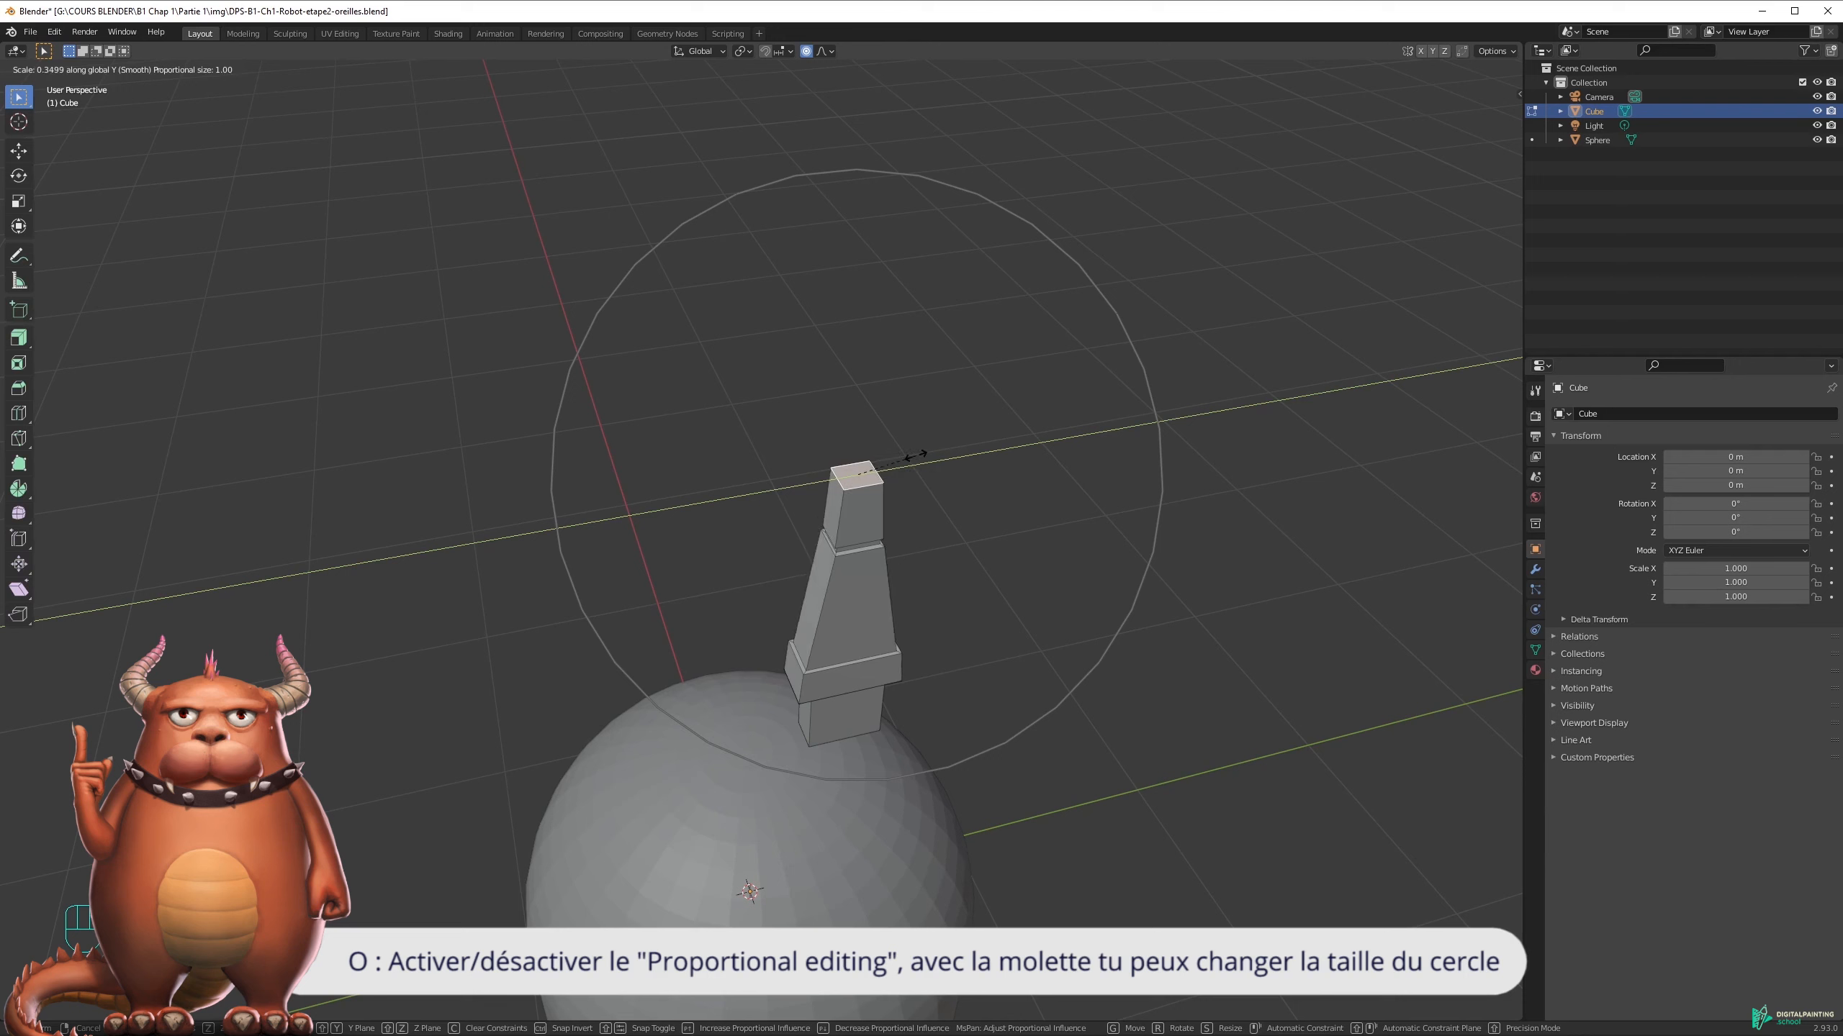
{"action": "scroll", "coordinate": [899, 456], "scroll_direction": "up", "scroll_amount": 3}
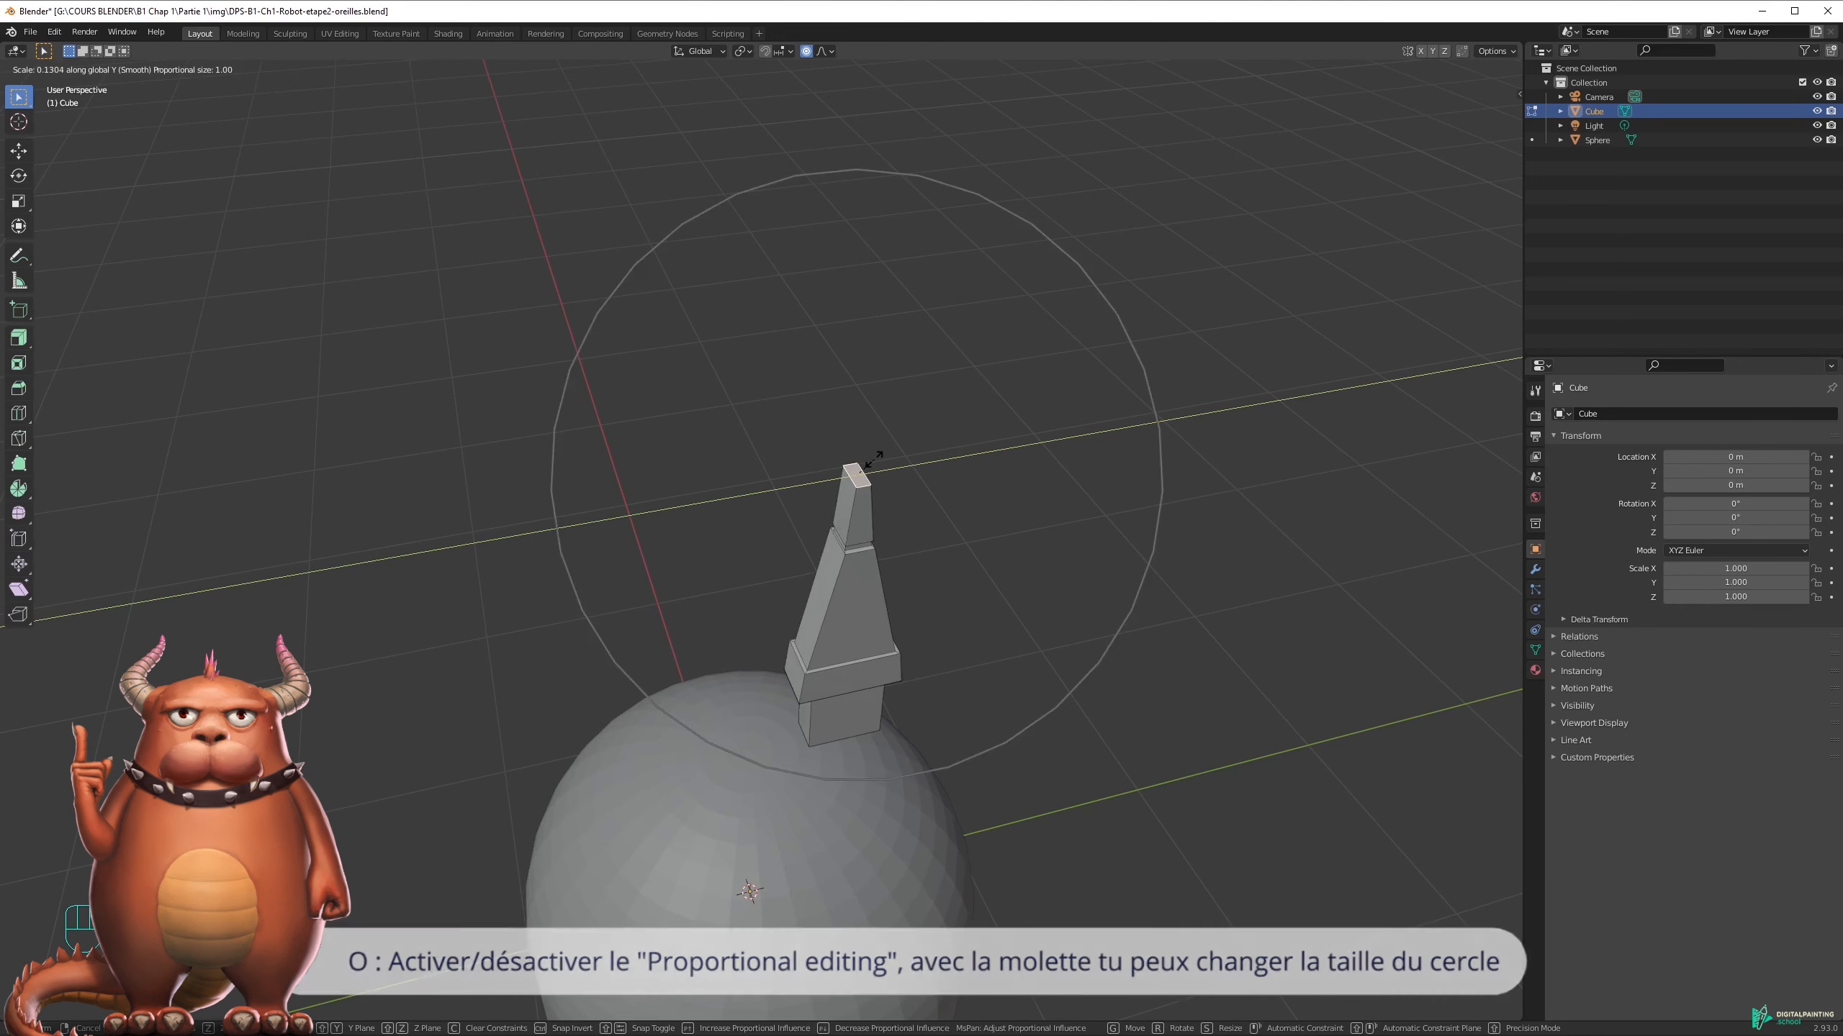
{"action": "scroll", "coordinate": [872, 458], "scroll_direction": "up", "scroll_amount": 15}
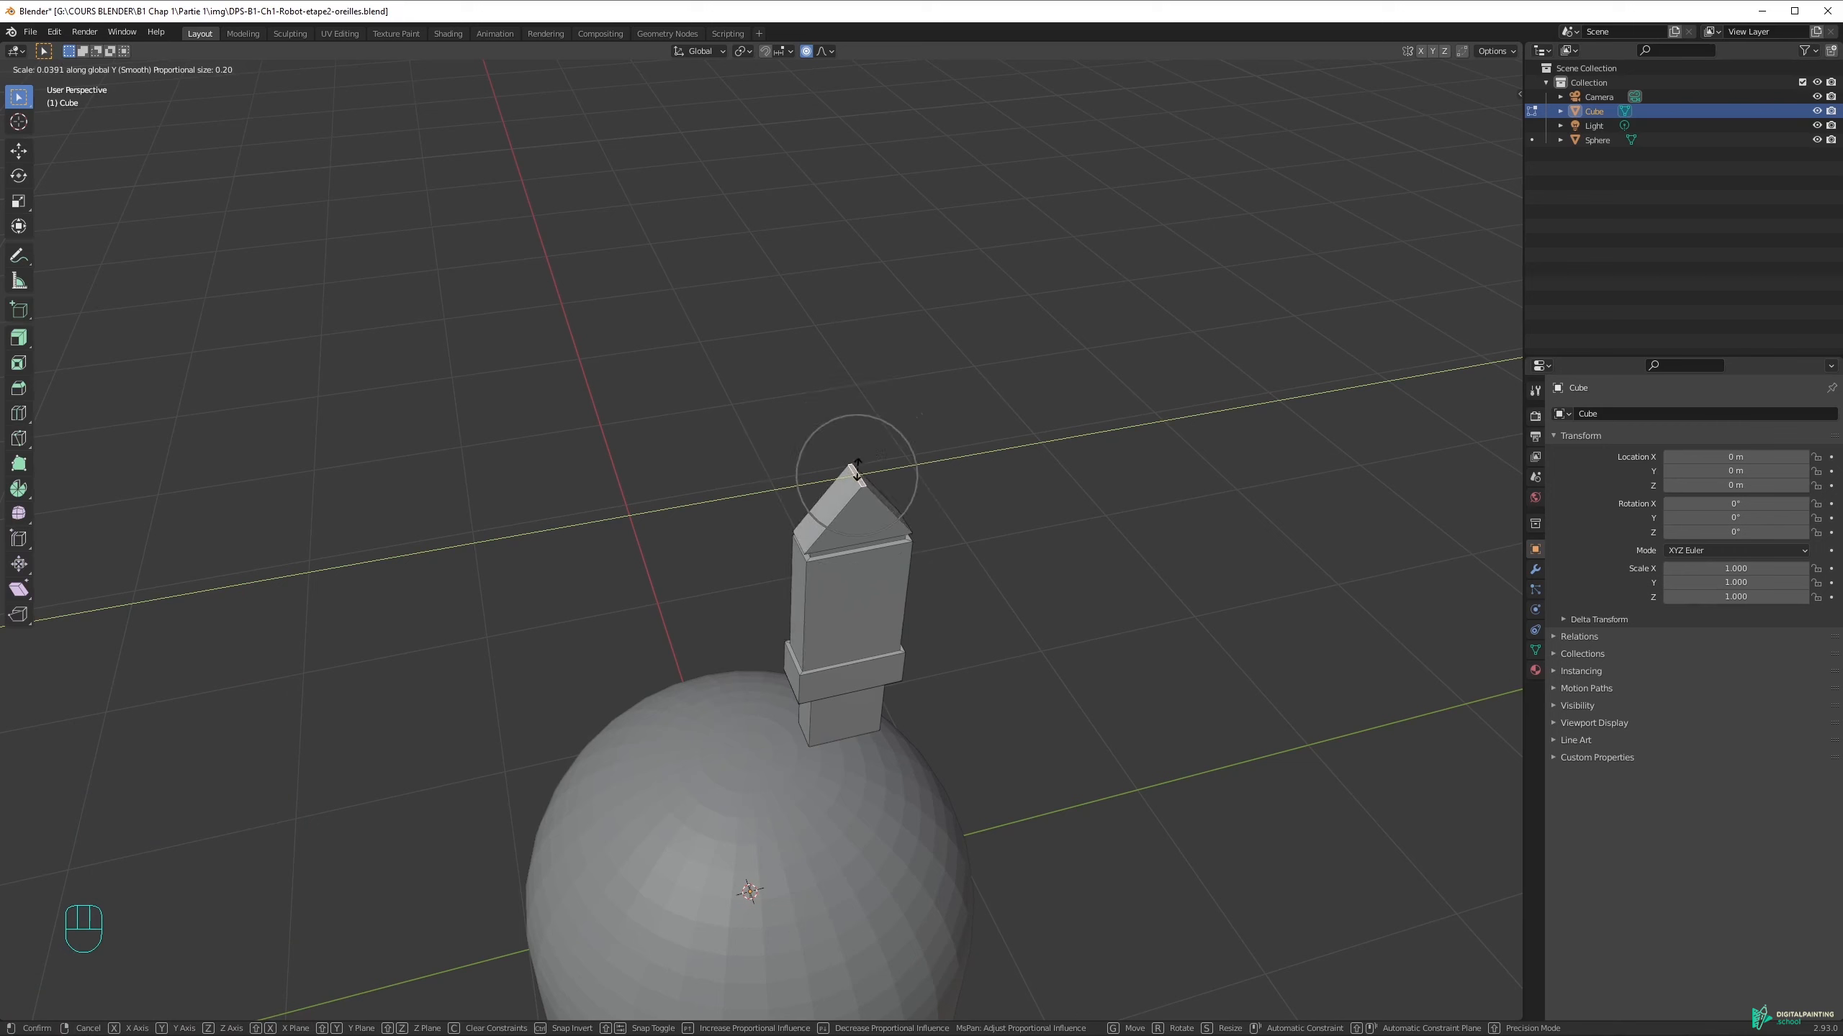
{"action": "scroll", "coordinate": [894, 454], "scroll_direction": "down", "scroll_amount": 1}
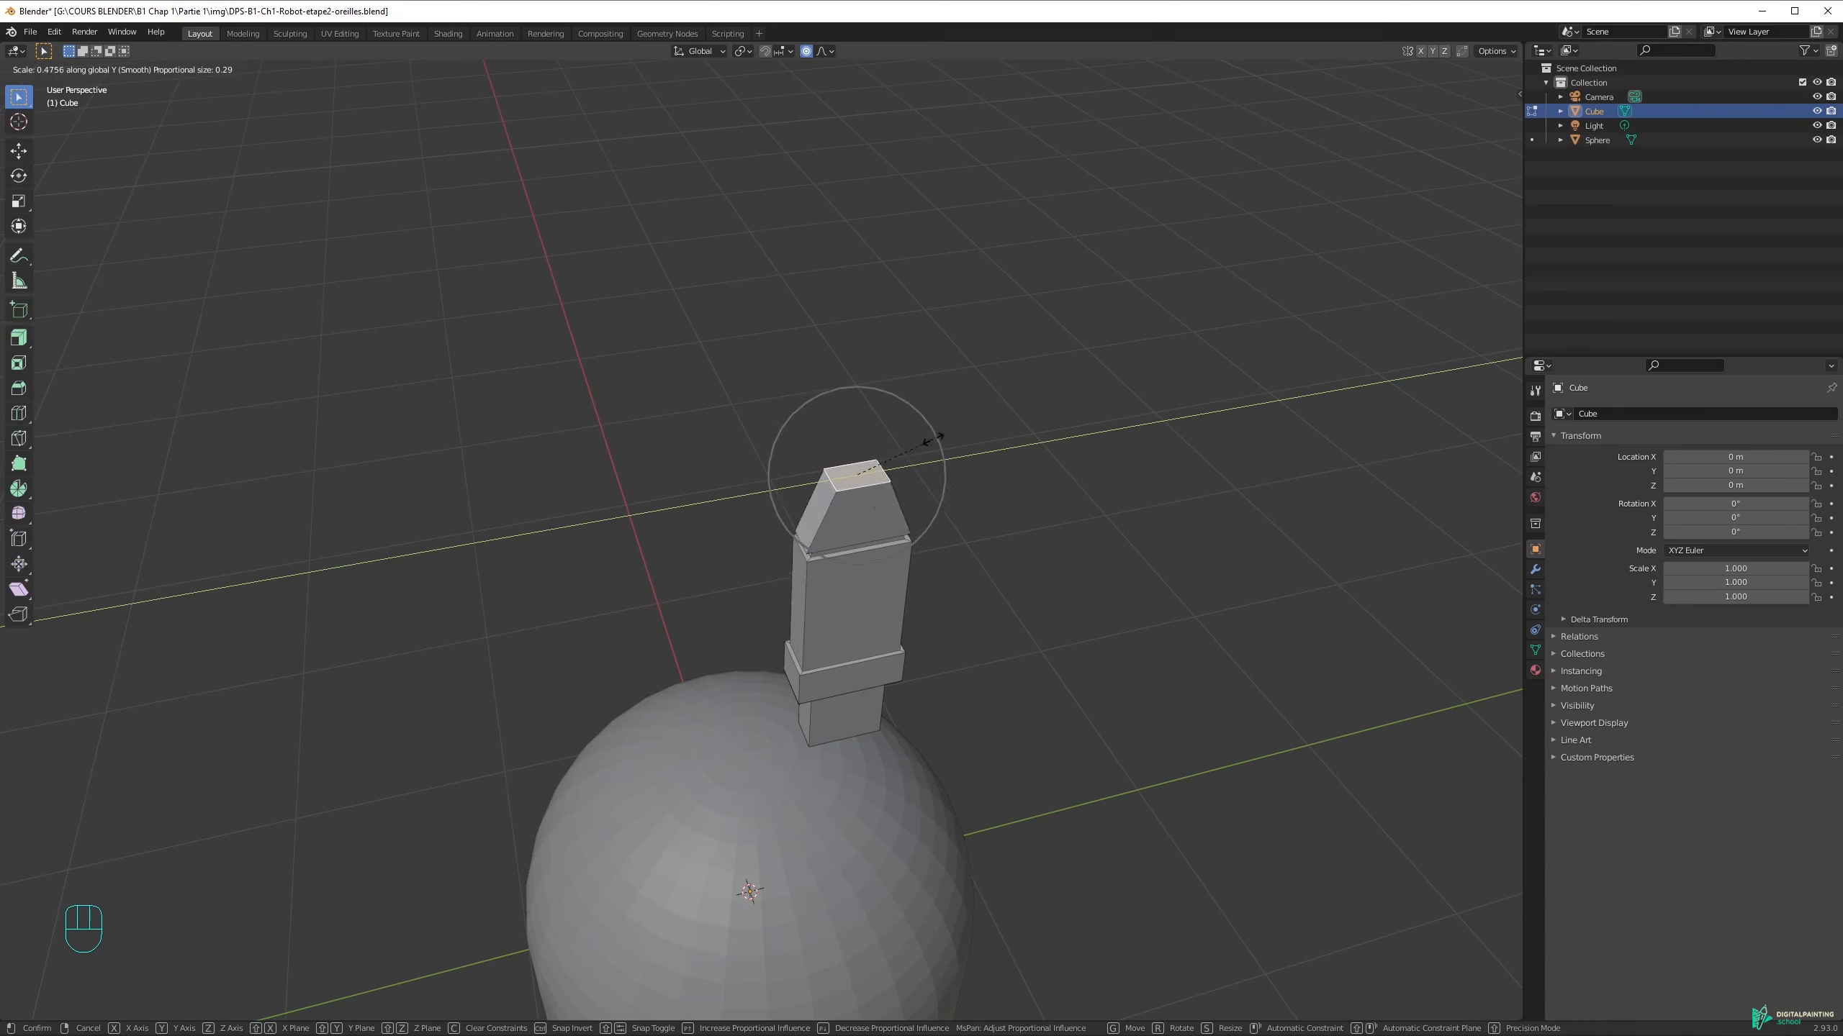
{"action": "scroll", "coordinate": [899, 443], "scroll_direction": "down", "scroll_amount": 2}
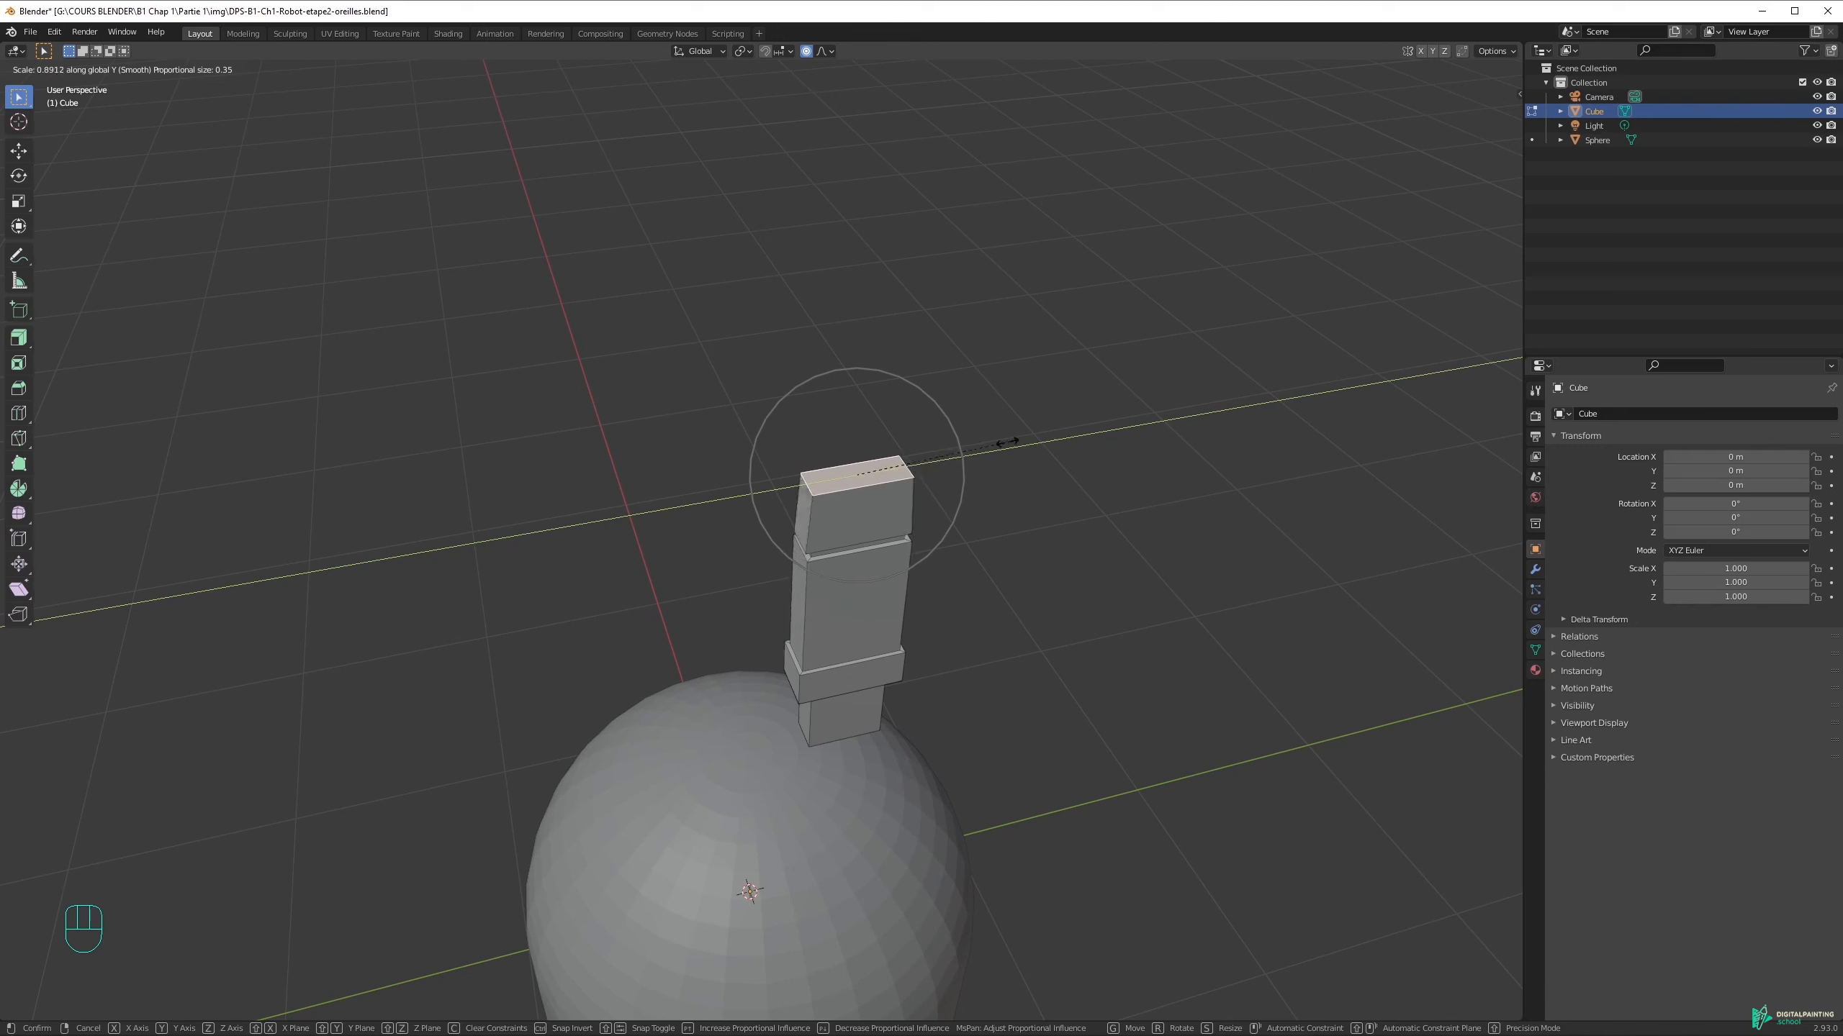
{"action": "scroll", "coordinate": [936, 468], "scroll_direction": "down", "scroll_amount": 3}
{"action": "scroll", "coordinate": [972, 458], "scroll_direction": "down", "scroll_amount": 9}
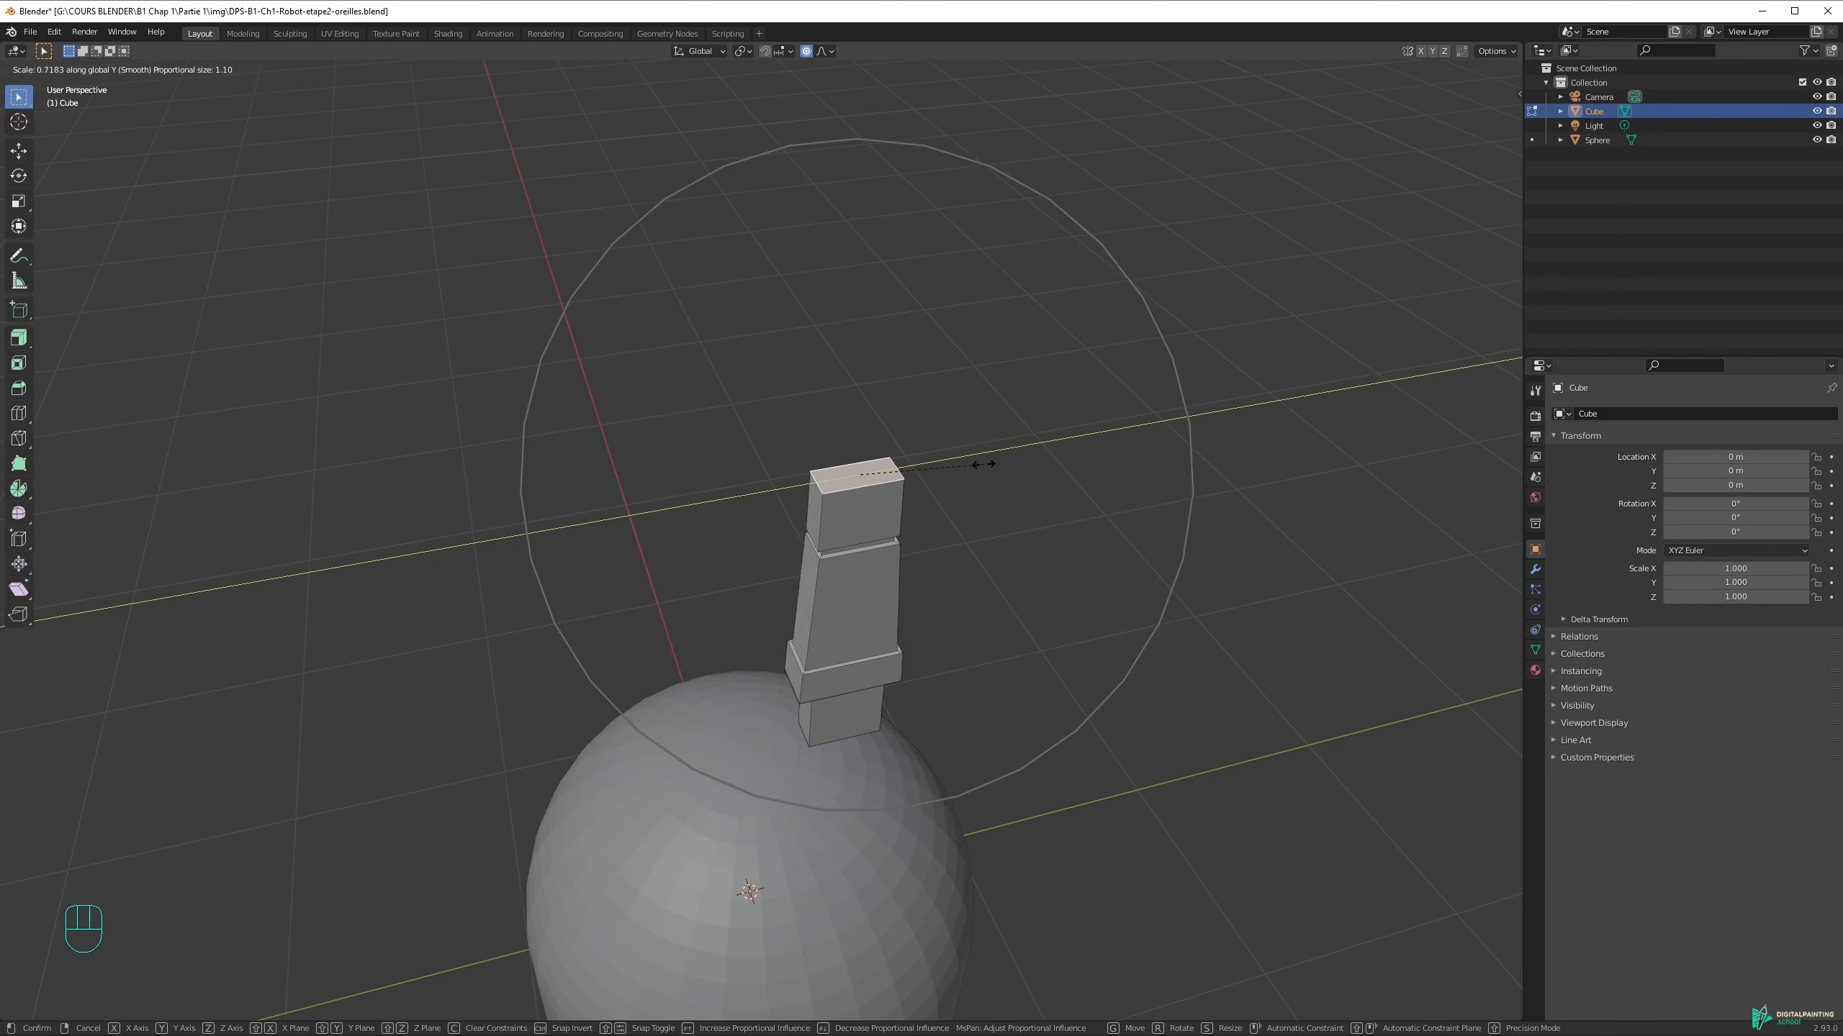
{"action": "scroll", "coordinate": [965, 499], "scroll_direction": "down", "scroll_amount": 8}
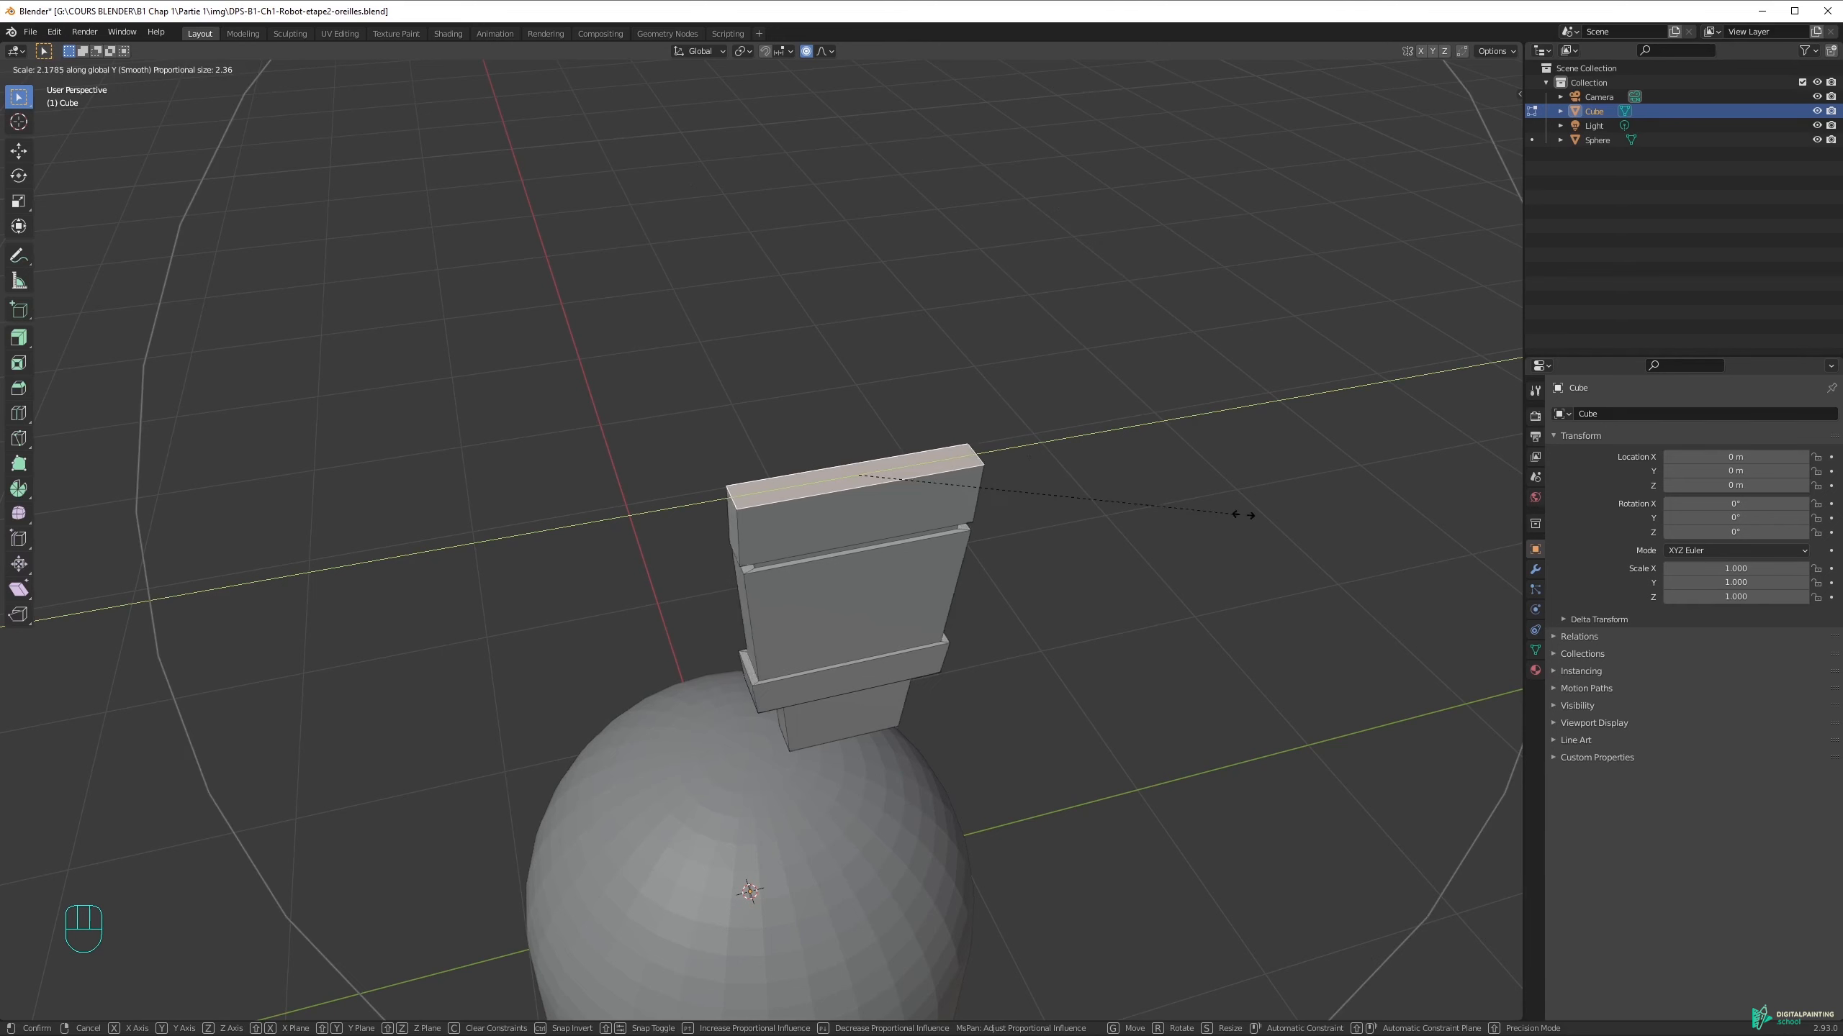
{"action": "scroll", "coordinate": [943, 524], "scroll_direction": "up", "scroll_amount": 5}
{"action": "scroll", "coordinate": [916, 534], "scroll_direction": "up", "scroll_amount": 6}
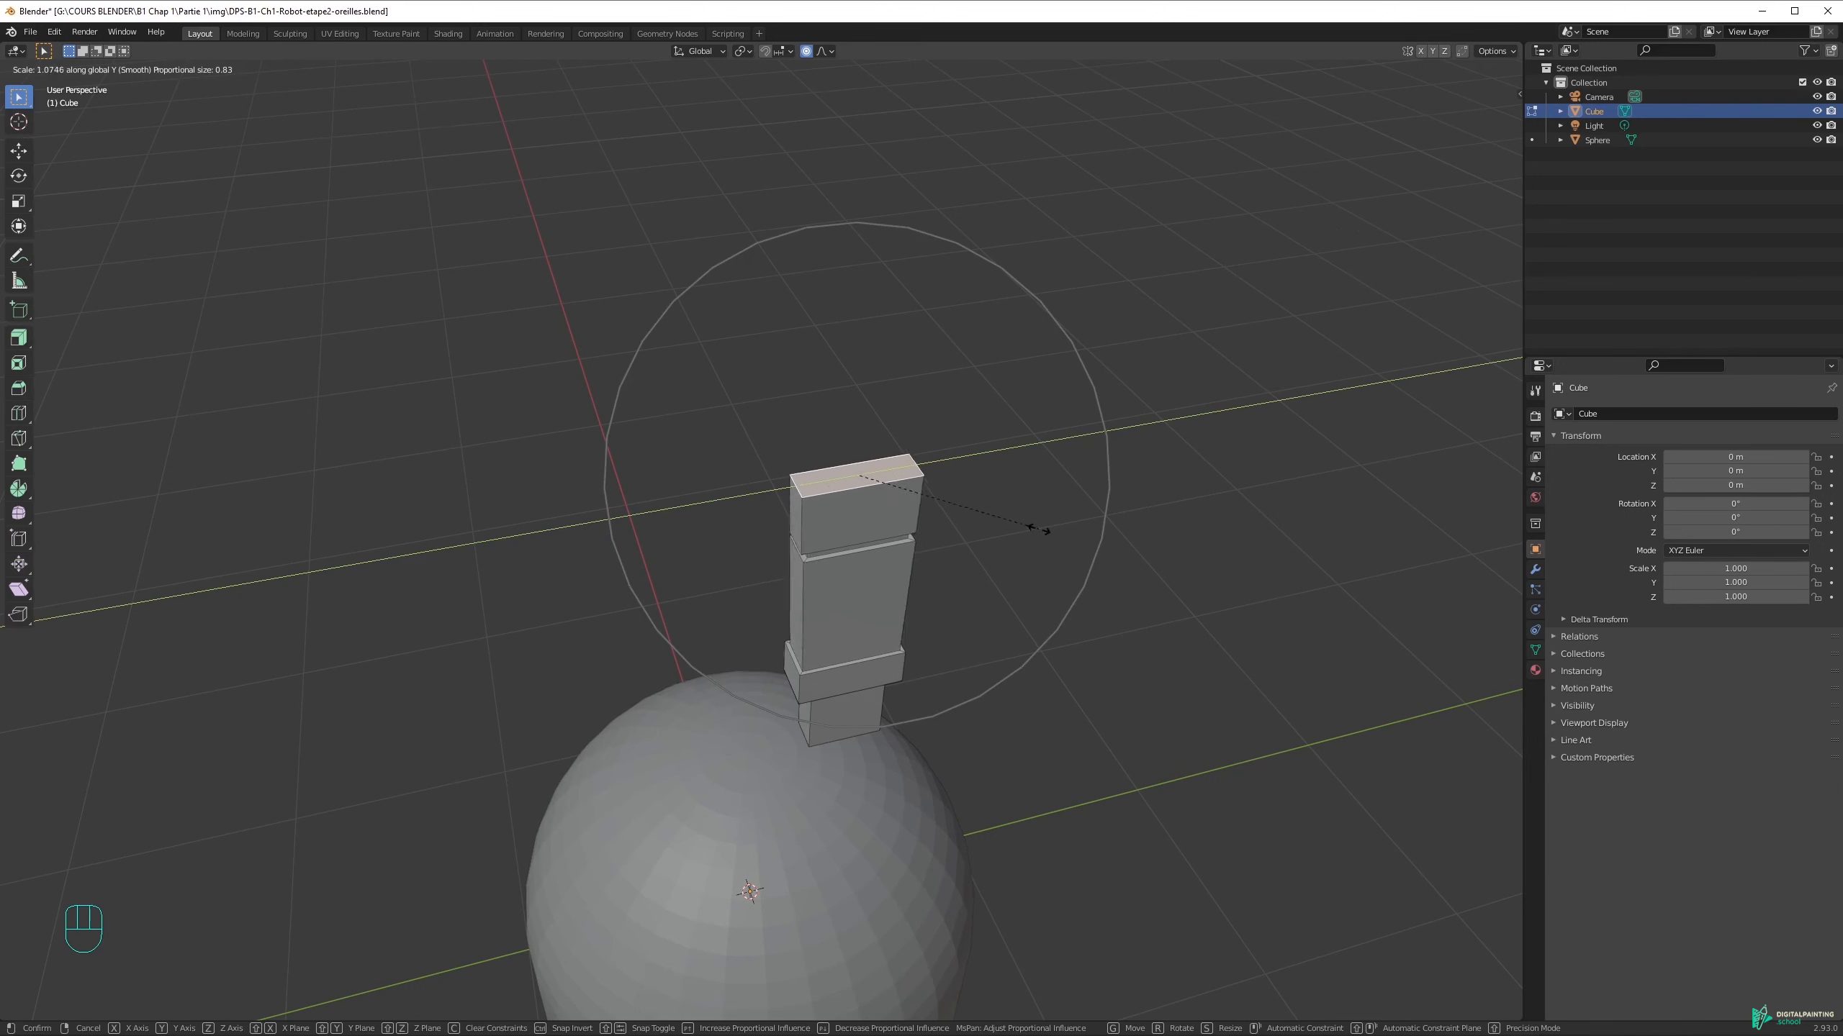
{"action": "scroll", "coordinate": [917, 511], "scroll_direction": "up", "scroll_amount": 2}
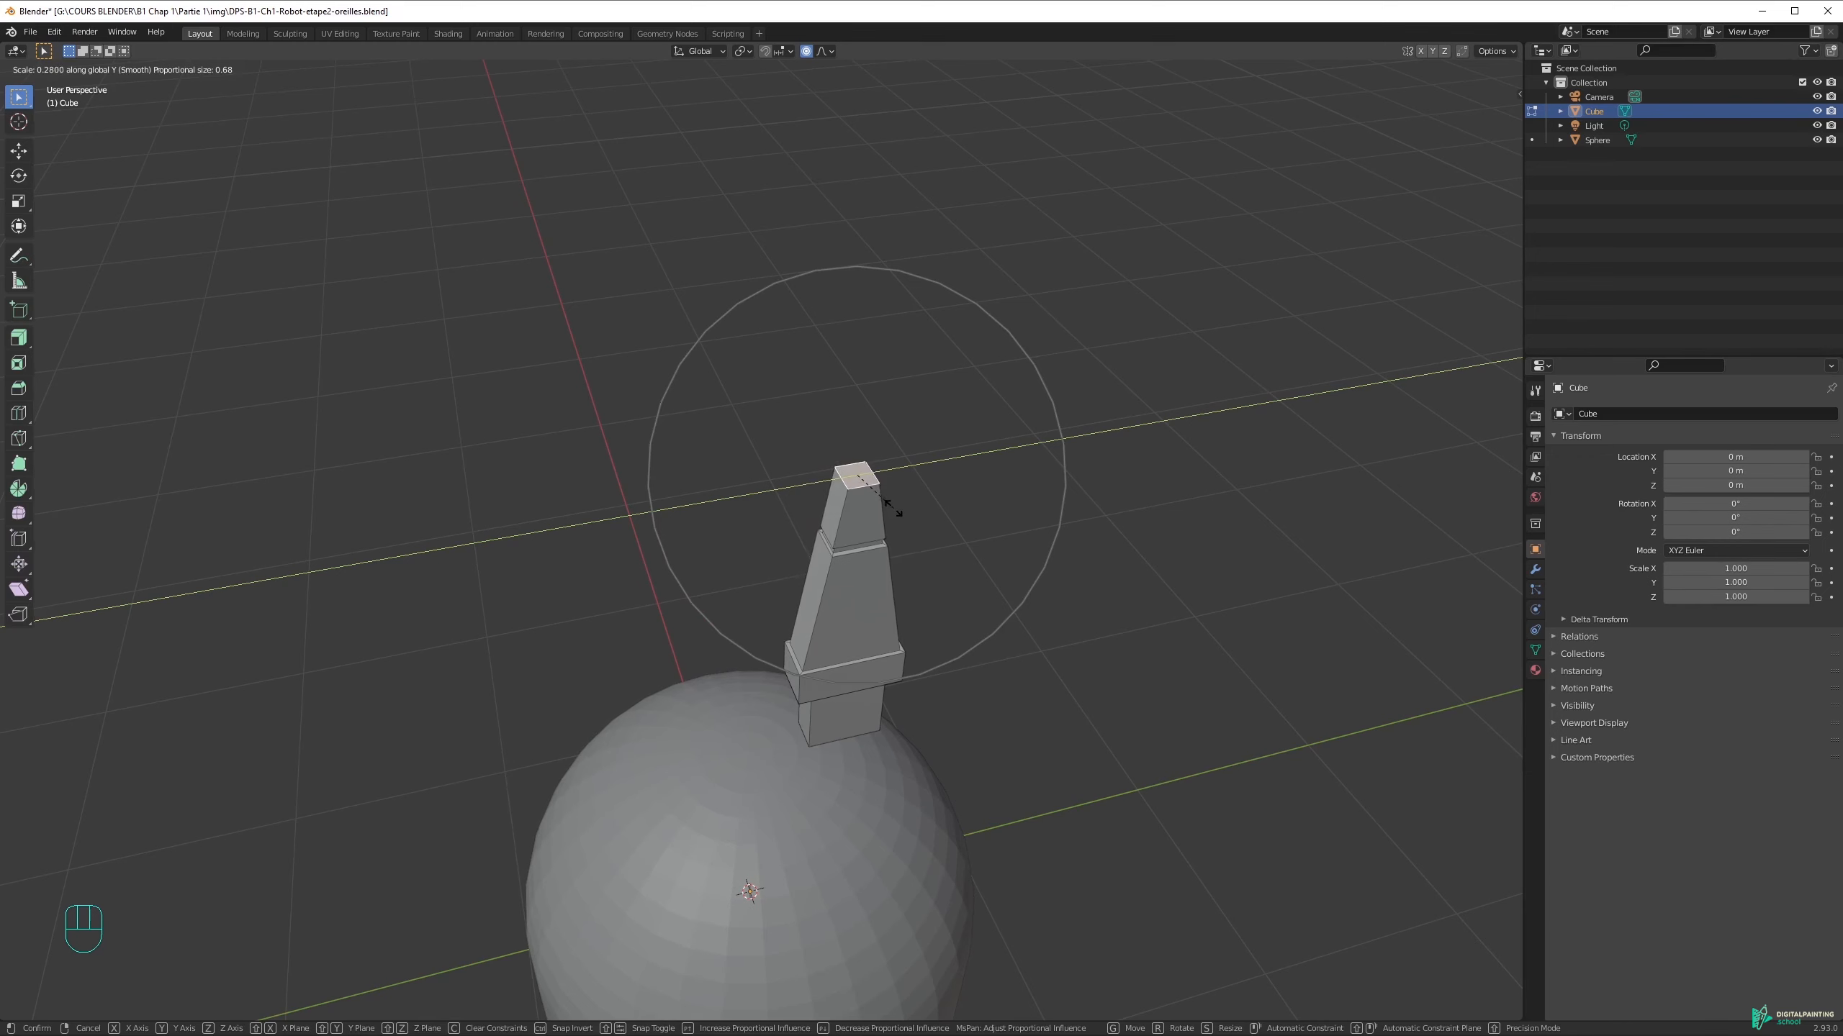
{"action": "left_click", "coordinate": [919, 523]}
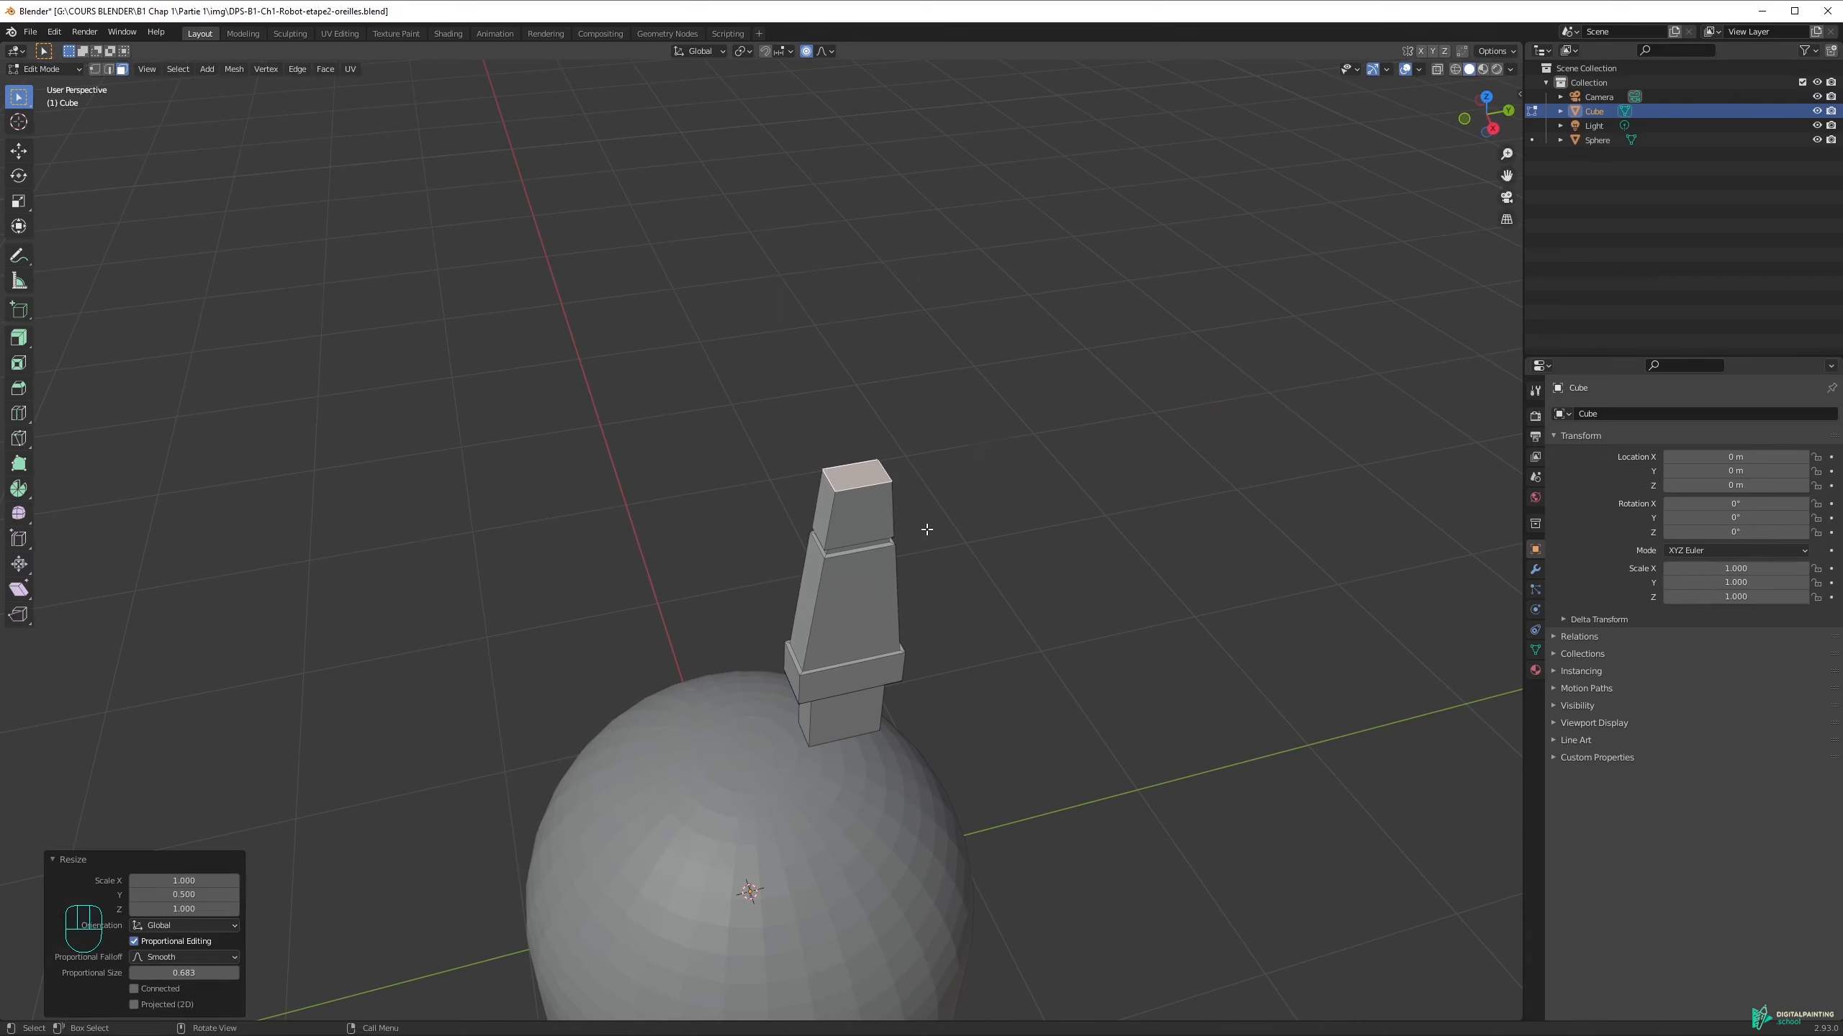
{"action": "middle_click_drag", "start_coordinate": [920, 522], "coordinate": [878, 463]}
{"action": "key", "text": "ctrl+z"}
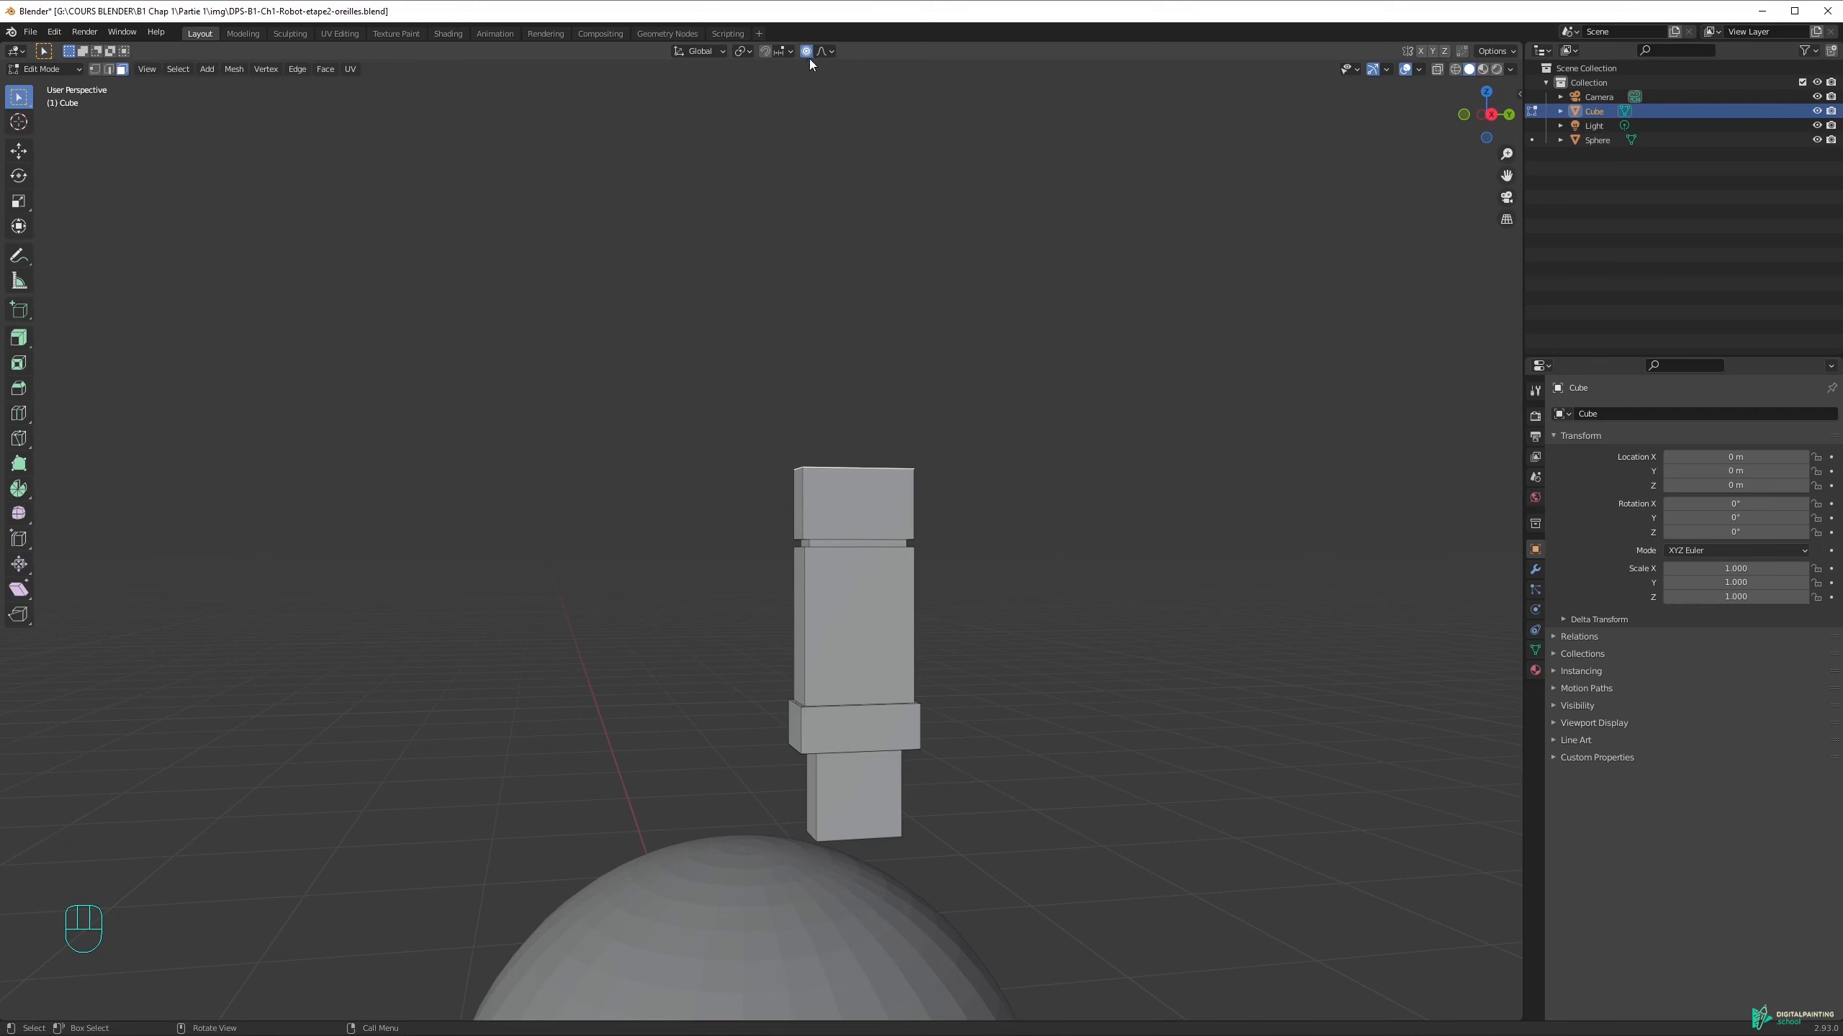
Taper the ear by scaling its top face down along Y with proportional editing on and a proportional size of 1.00
{"action": "key", "text": "o"}
{"action": "key", "text": "o"}
{"action": "middle_click_drag", "start_coordinate": [936, 331], "coordinate": [955, 370]}
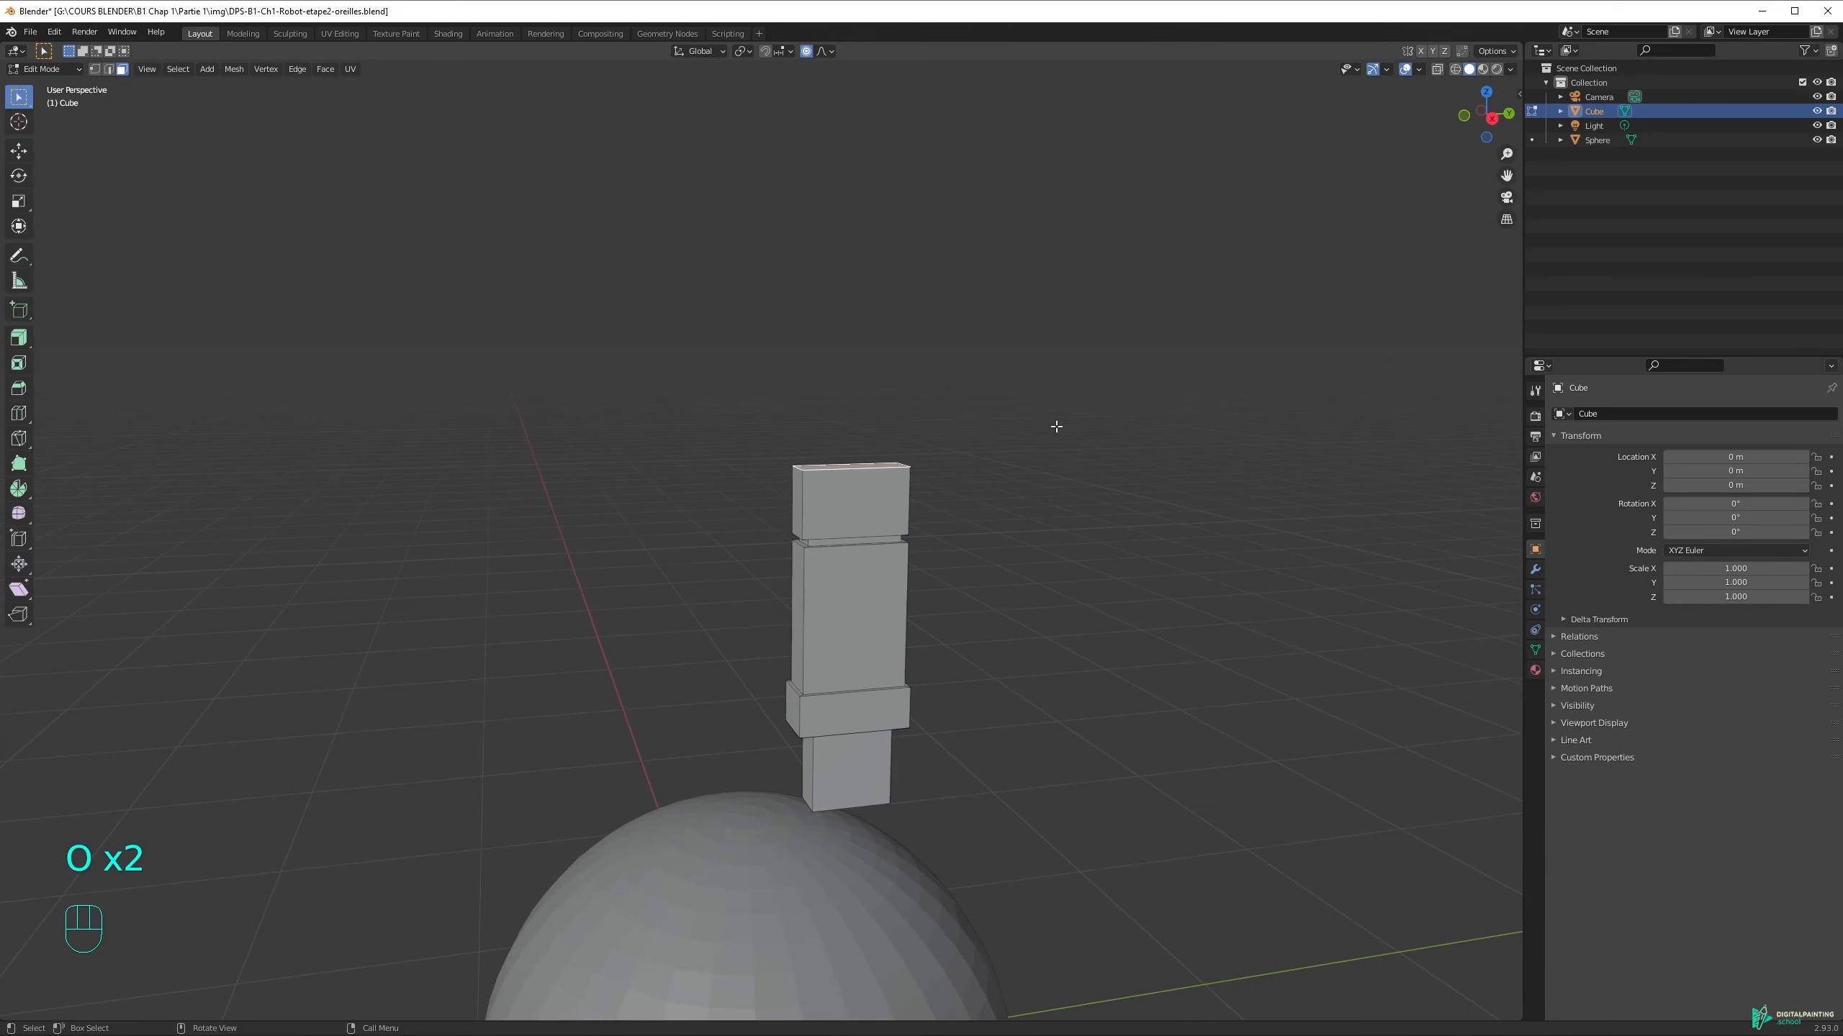
{"action": "key", "text": "s"}
{"action": "key", "text": "y"}
{"action": "scroll", "coordinate": [1044, 429], "scroll_direction": "down", "scroll_amount": 3}
{"action": "scroll", "coordinate": [1001, 430], "scroll_direction": "down", "scroll_amount": 1}
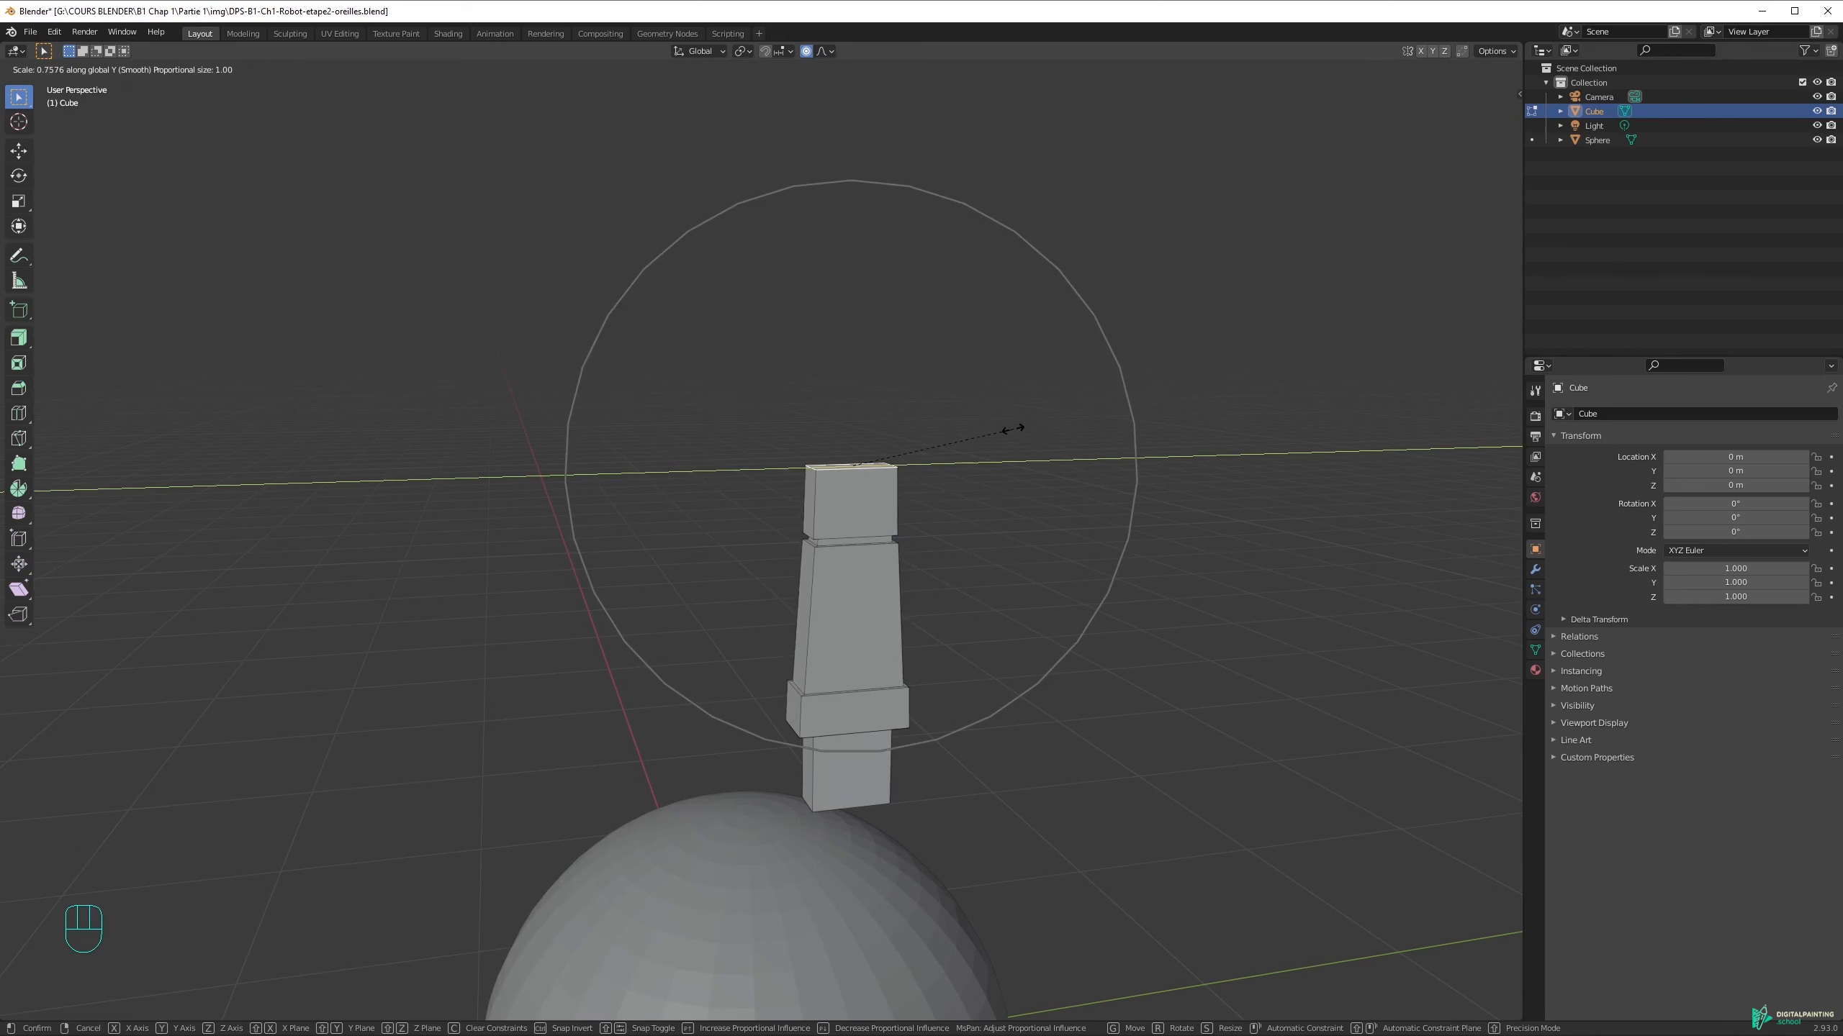
{"action": "scroll", "coordinate": [979, 436], "scroll_direction": "down", "scroll_amount": 1}
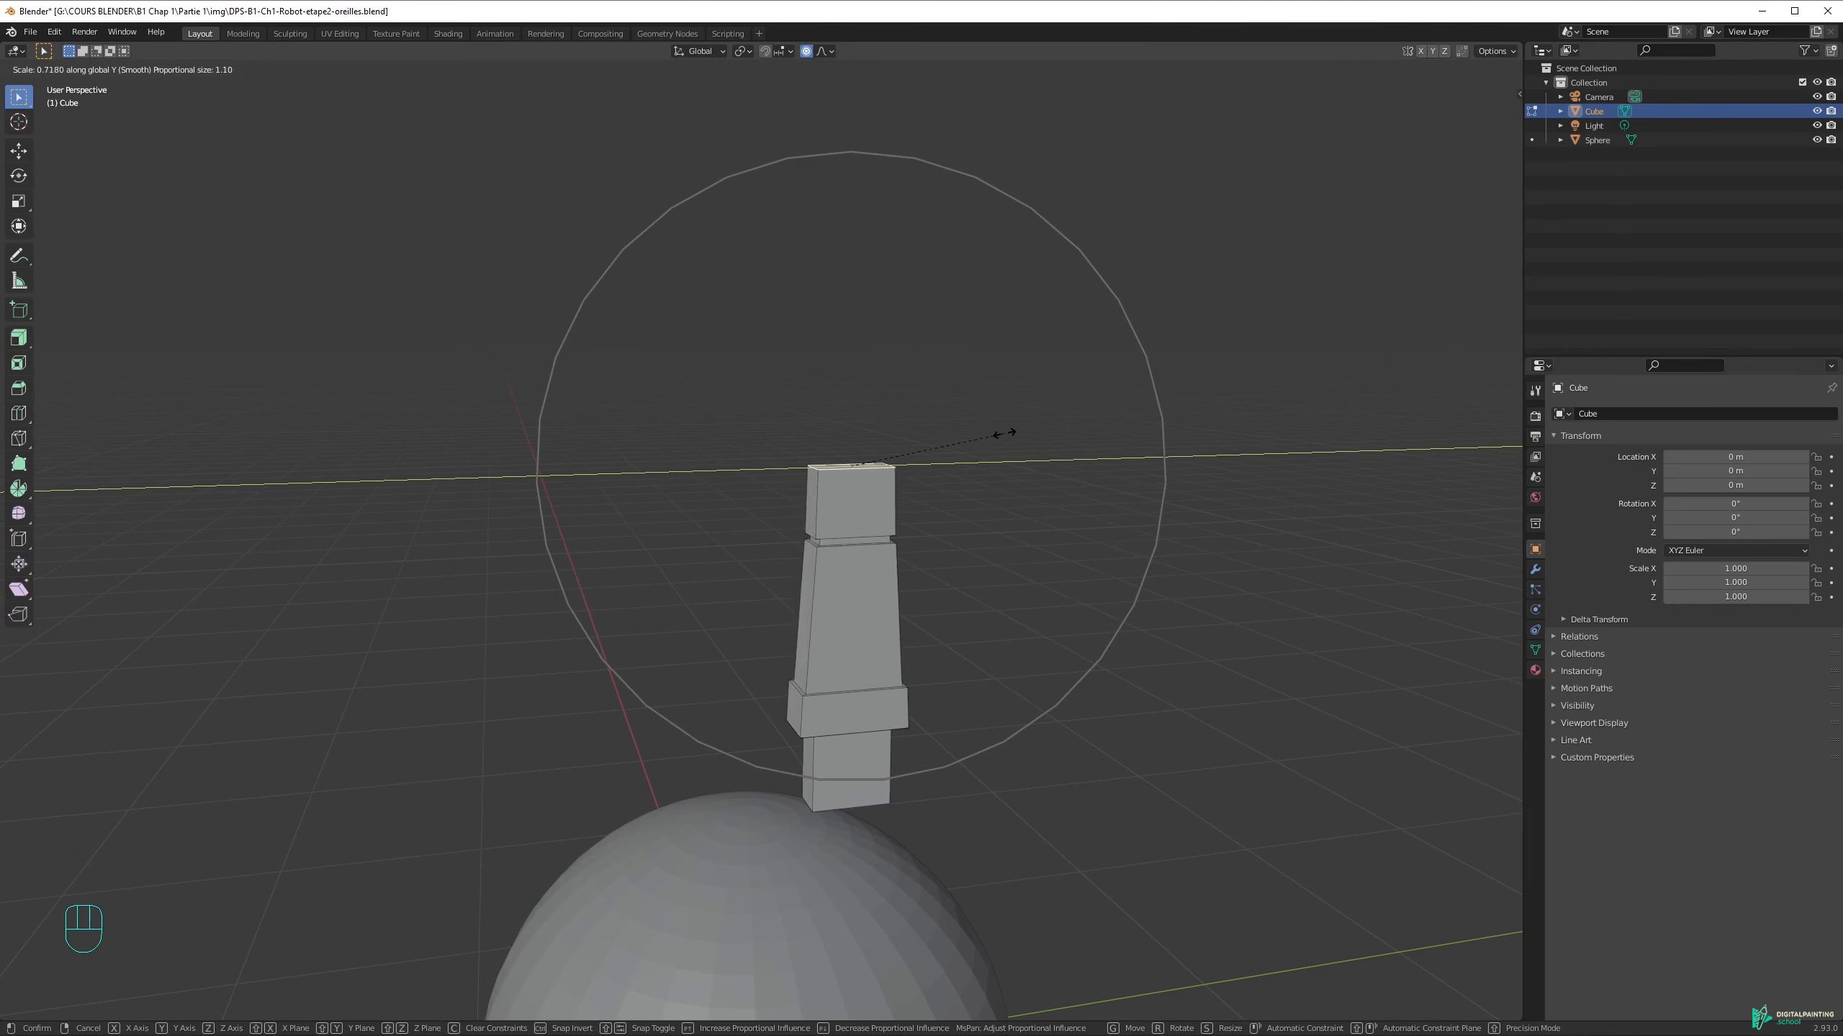
{"action": "scroll", "coordinate": [987, 434], "scroll_direction": "up", "scroll_amount": 1}
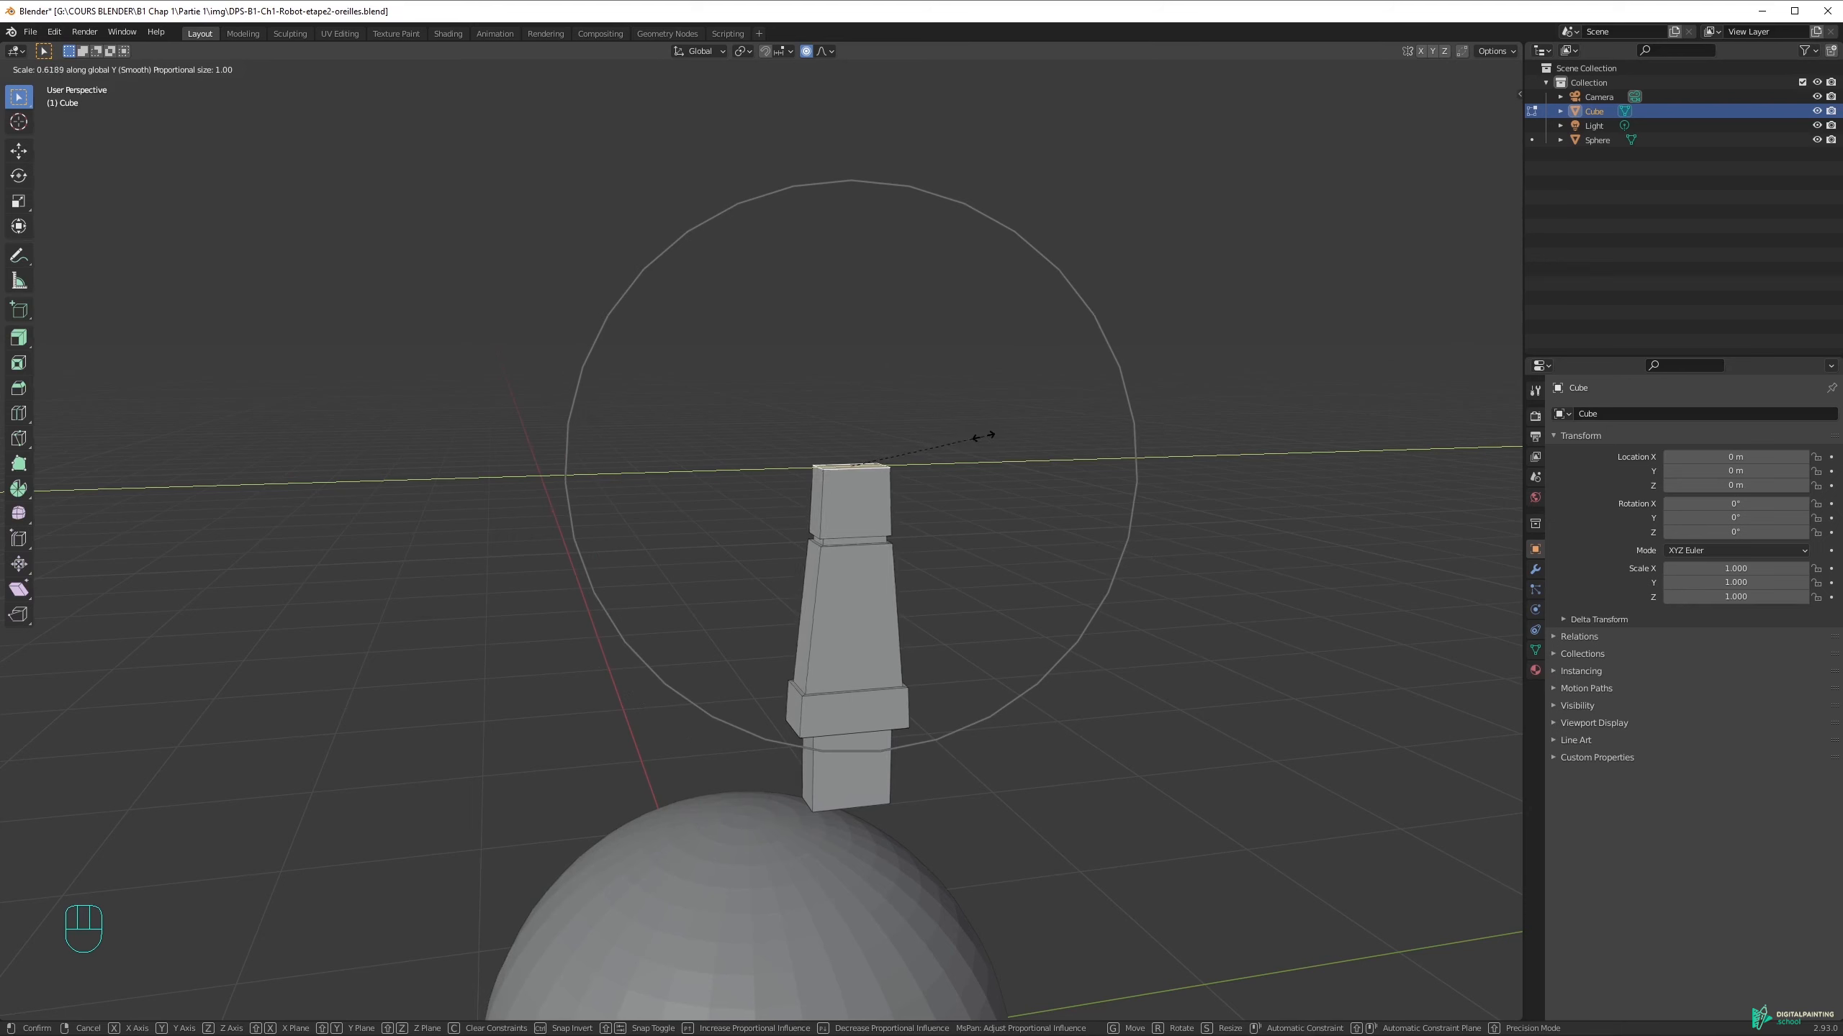
{"action": "left_click", "coordinate": [946, 440]}
Try narrowing the ear's top face along Y by about 0.74 with proportional editing off, and undo it
{"action": "middle_click_drag", "start_coordinate": [946, 440], "coordinate": [926, 357]}
{"action": "scroll", "coordinate": [869, 506], "scroll_direction": "up", "scroll_amount": 4}
{"action": "key", "text": "o"}
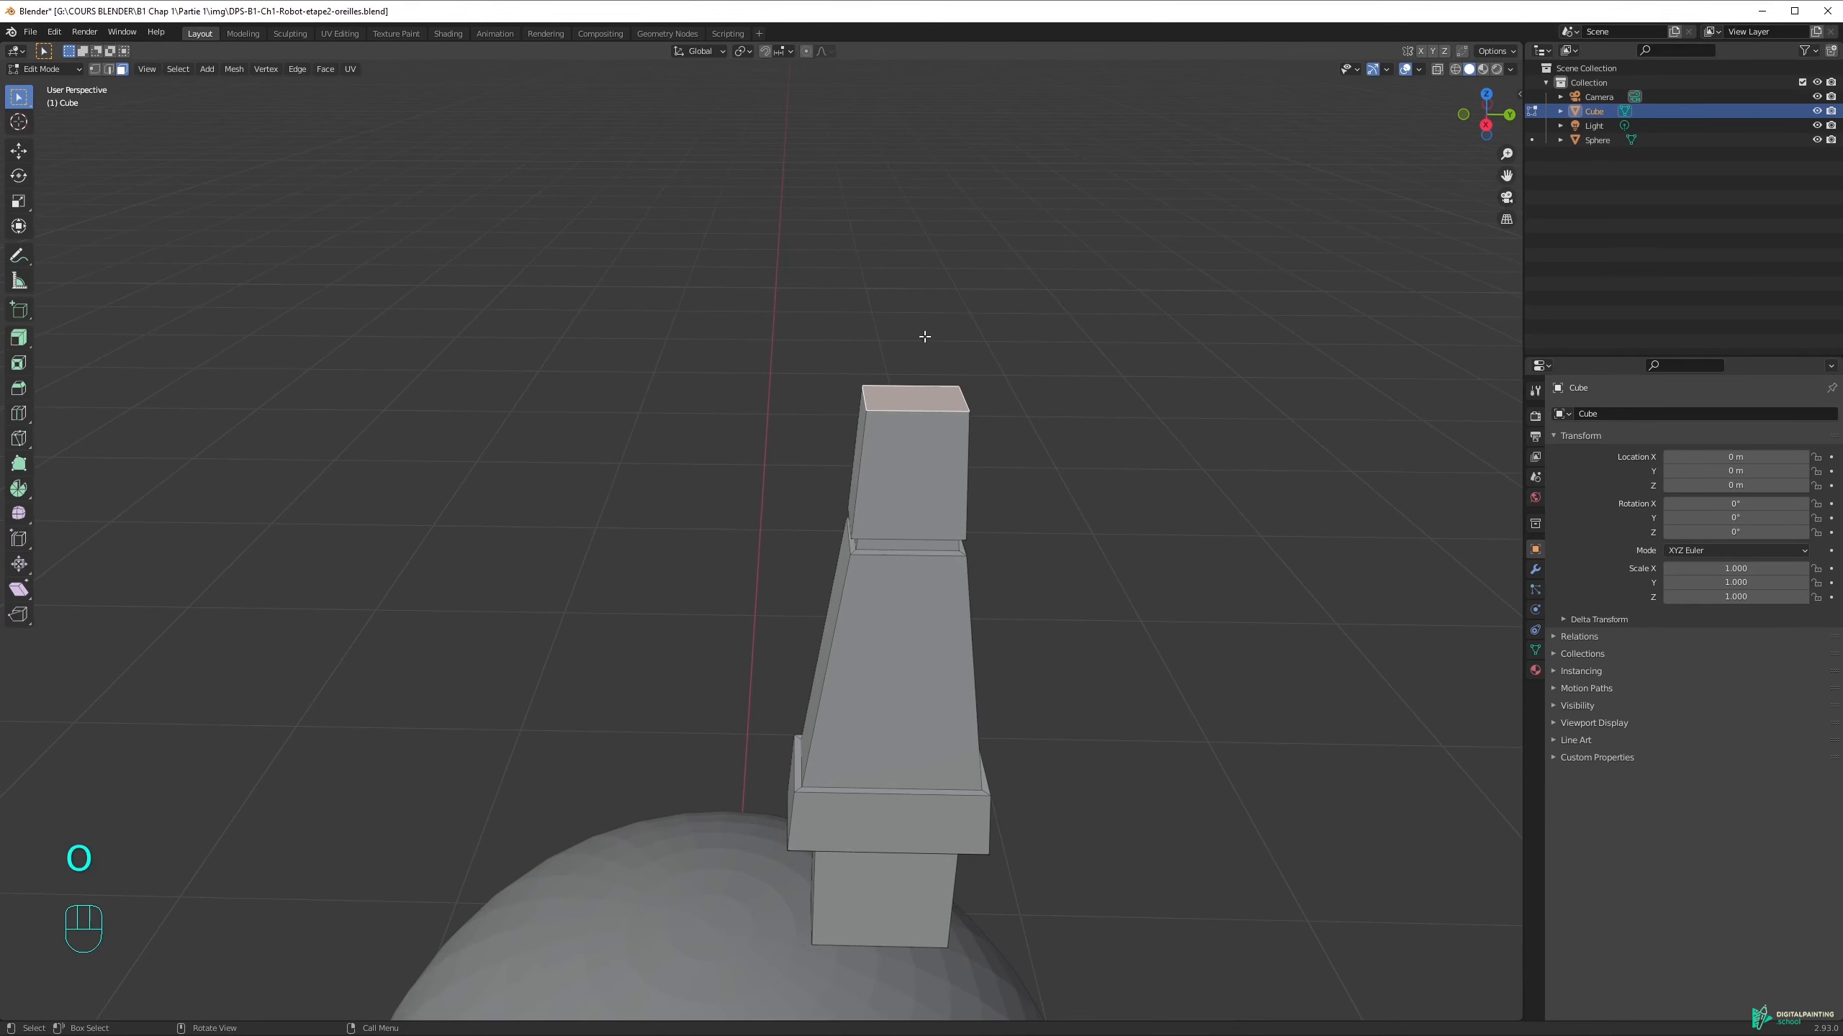
{"action": "key", "text": "s"}
{"action": "key", "text": "y"}
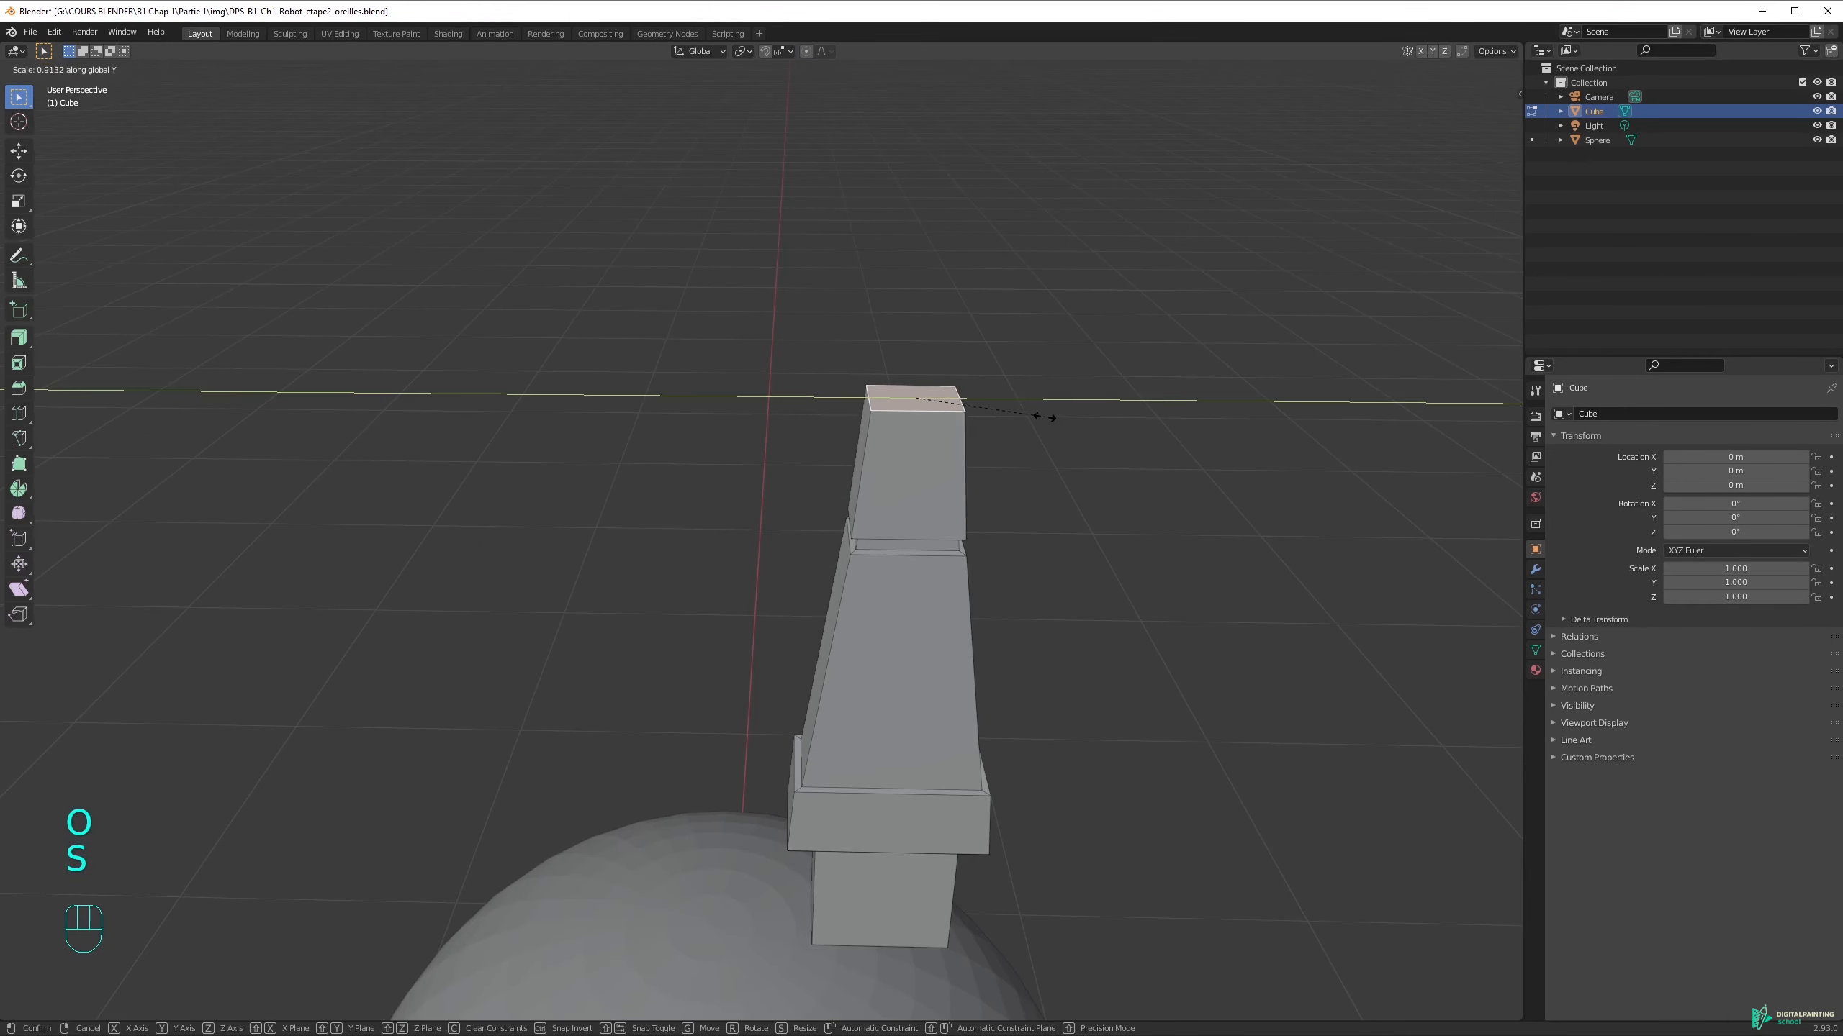
{"action": "left_click", "coordinate": [1017, 416]}
{"action": "scroll", "coordinate": [975, 521], "scroll_direction": "down", "scroll_amount": 3}
{"action": "middle_click_drag", "start_coordinate": [975, 521], "coordinate": [942, 481]}
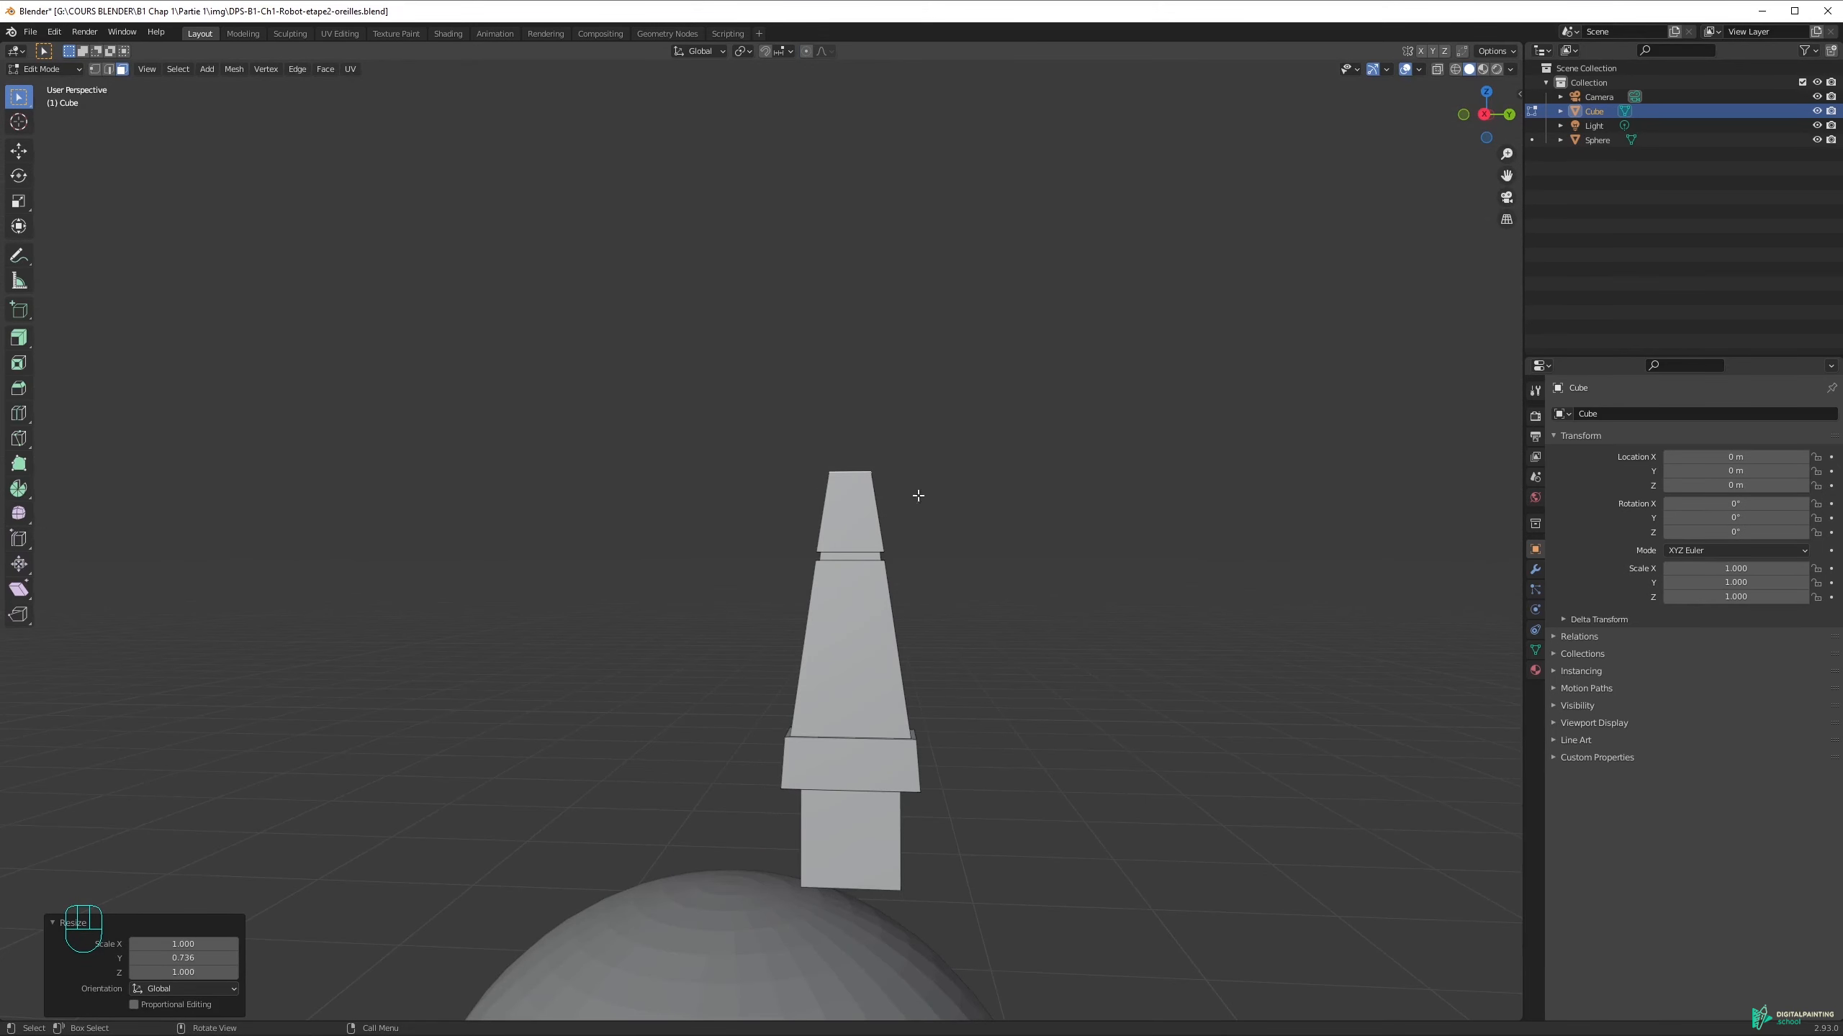
{"action": "key", "text": "ctrl+z"}
Select the edge loop at the tip block's base and widen it along Y by about 1.07 with a proportional size of 0.20
{"action": "middle_click_drag", "start_coordinate": [925, 609], "coordinate": [890, 577]}
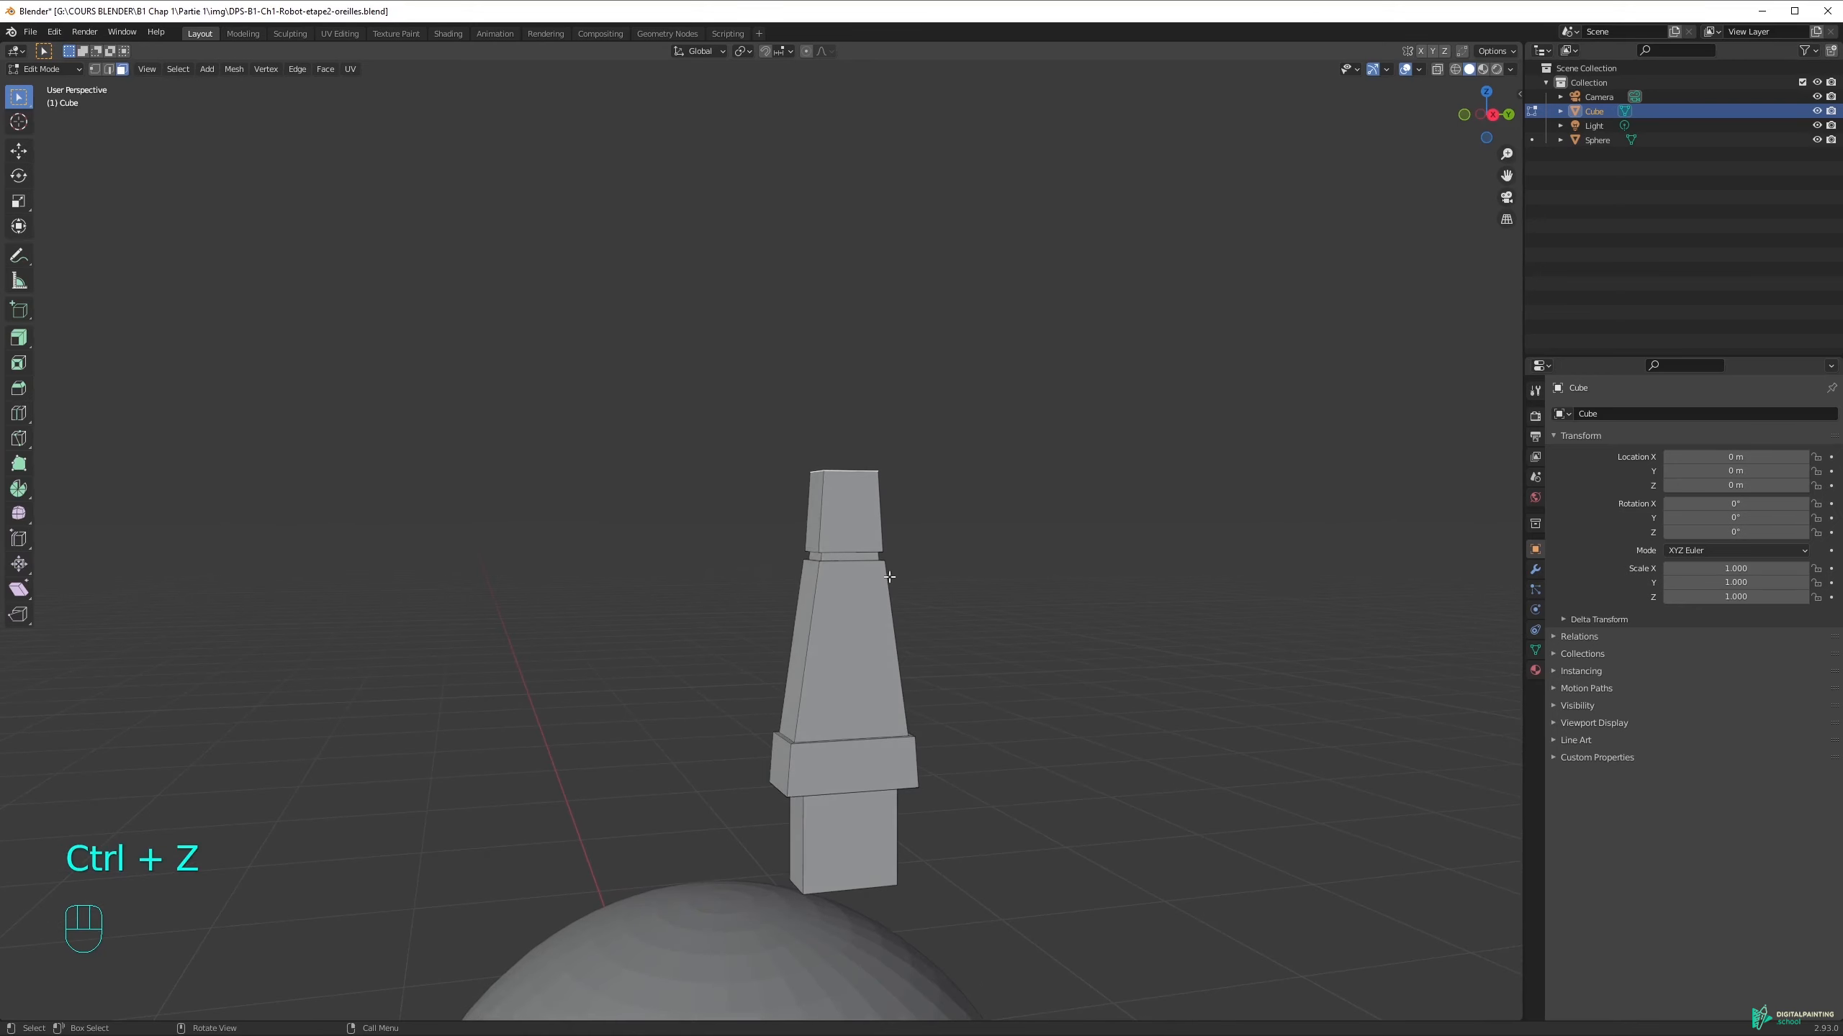
{"action": "key", "text": "2"}
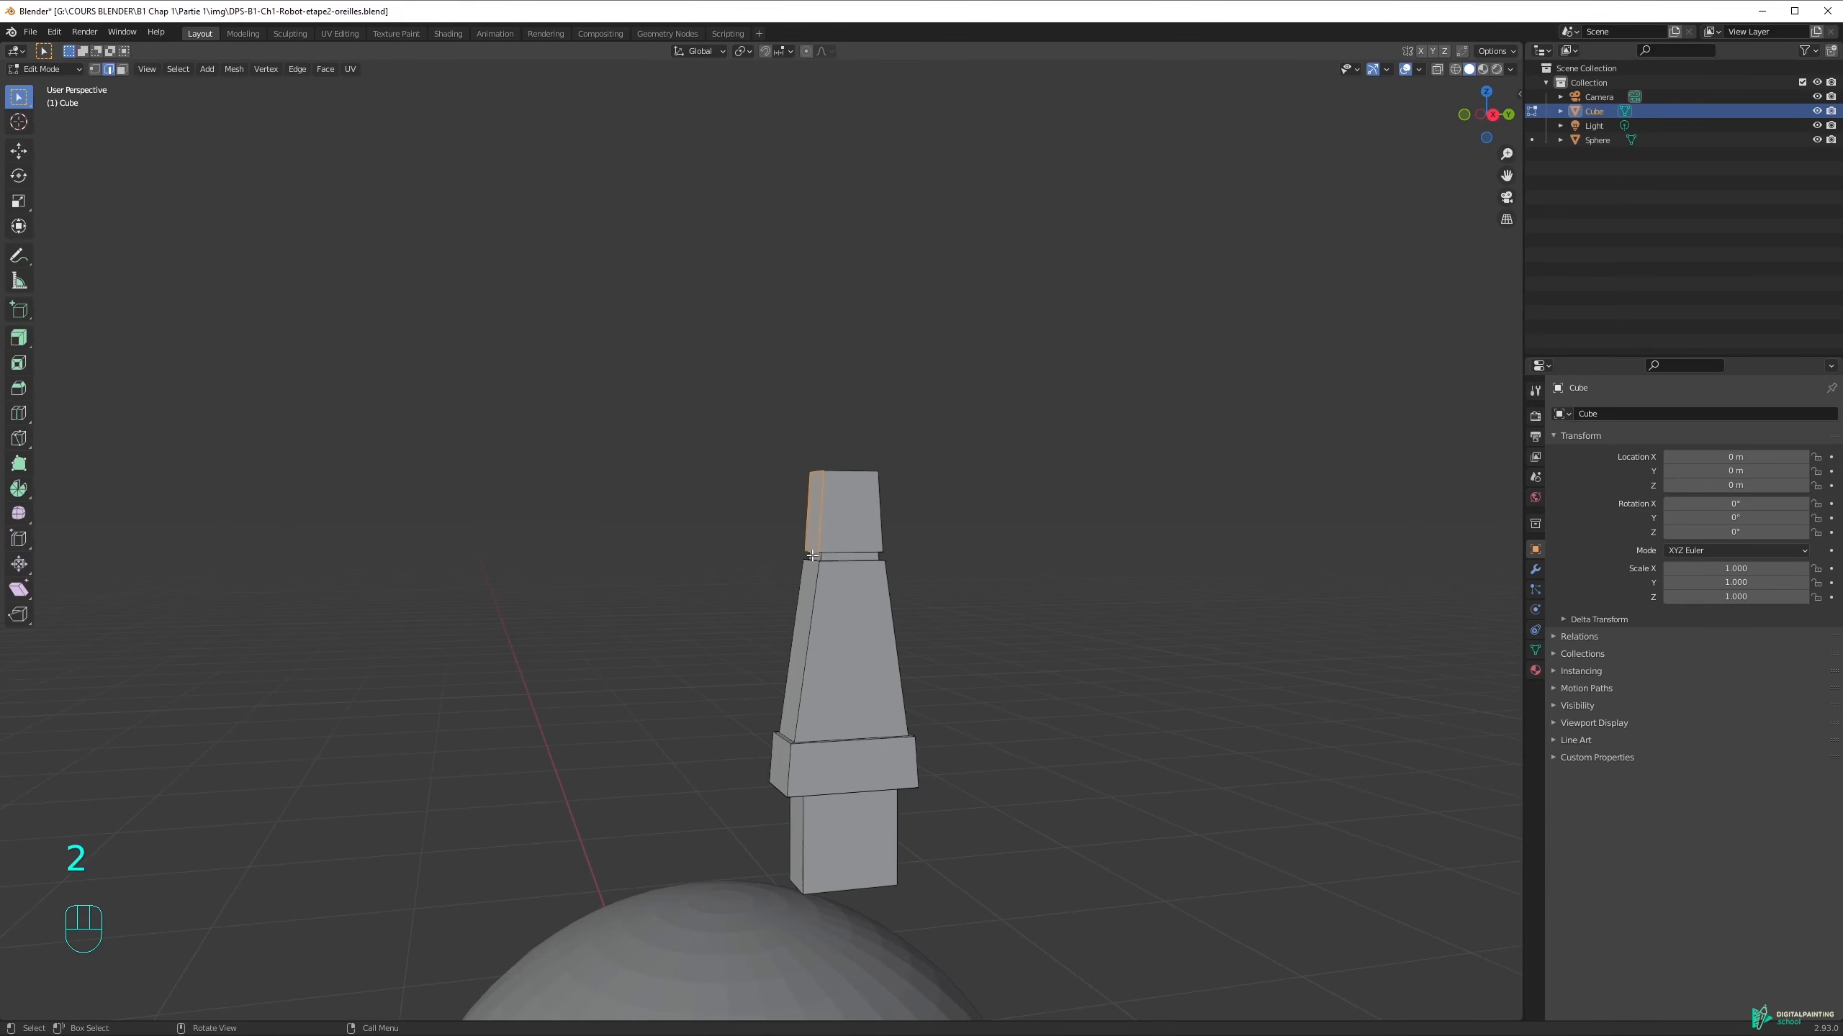
{"action": "middle_click_drag", "start_coordinate": [805, 553], "coordinate": [926, 564]}
{"action": "key", "text": "s"}
{"action": "key", "text": "y"}
{"action": "right_click", "coordinate": [1041, 556]}
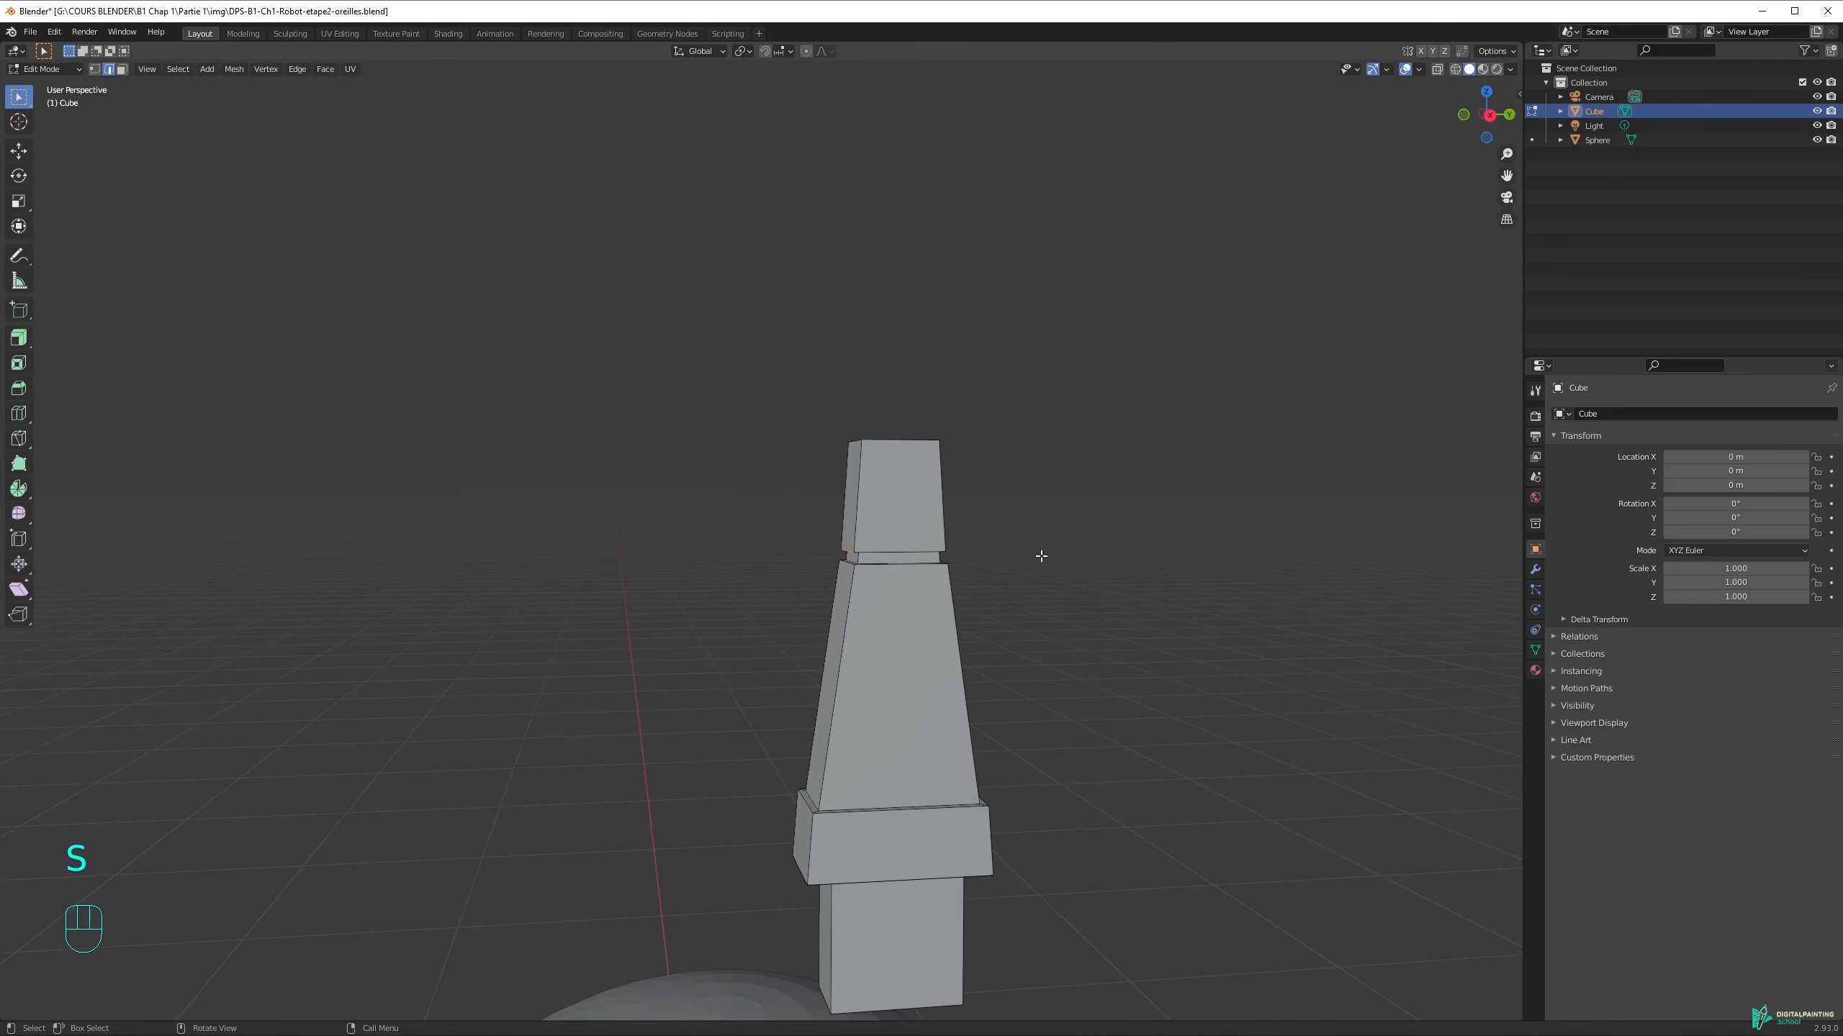
{"action": "left_click", "coordinate": [809, 54]}
{"action": "key", "text": "s"}
{"action": "key", "text": "y"}
{"action": "scroll", "coordinate": [1016, 535], "scroll_direction": "up", "scroll_amount": 15}
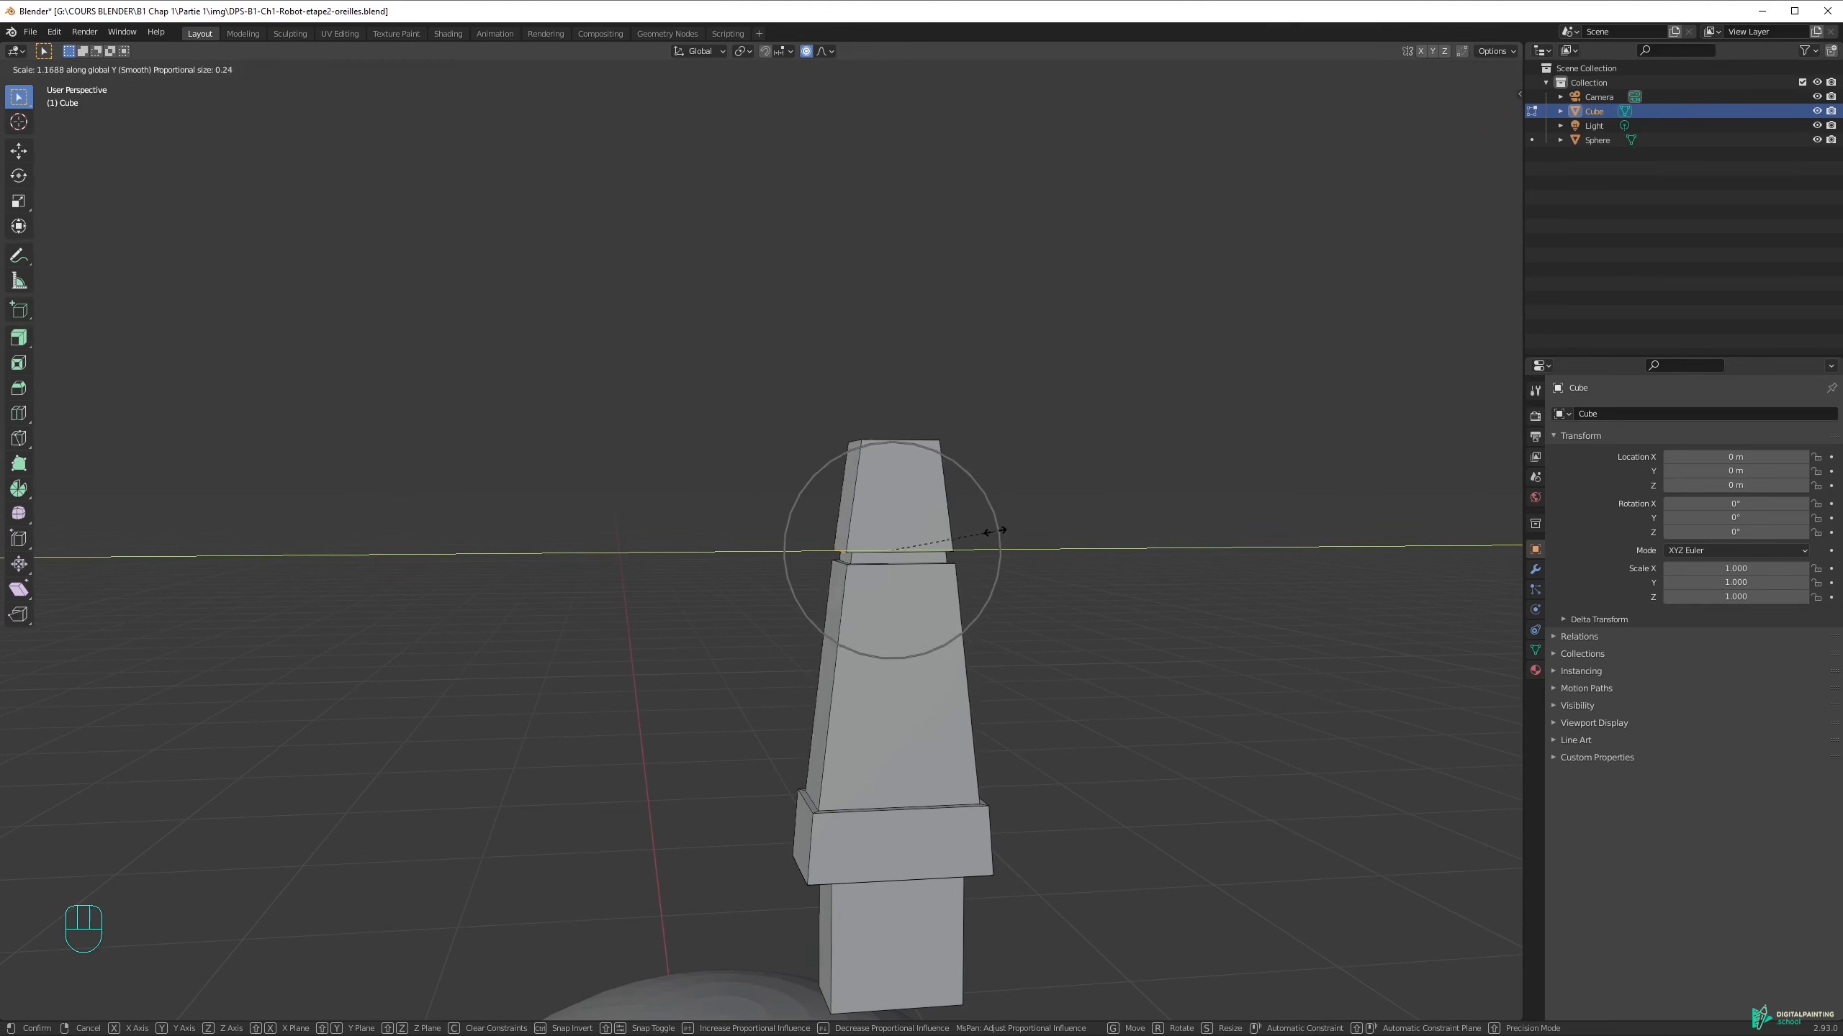
{"action": "scroll", "coordinate": [987, 534], "scroll_direction": "up", "scroll_amount": 2}
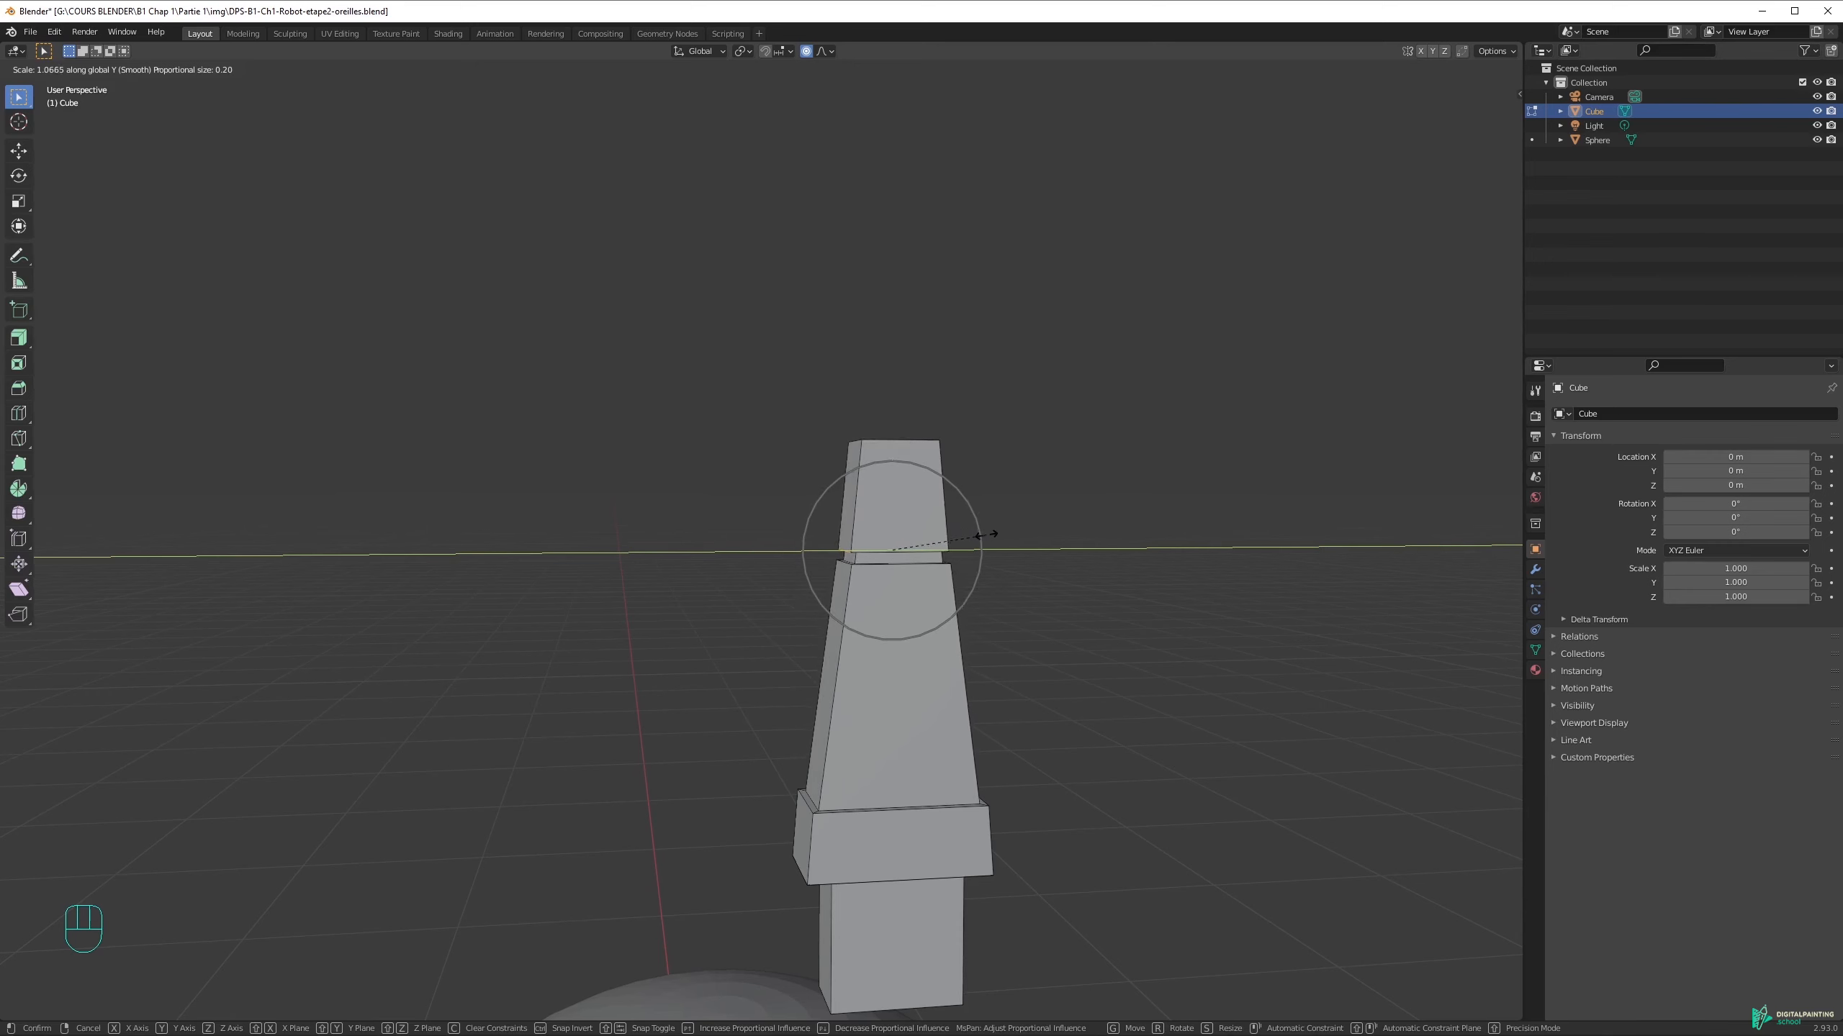
{"action": "left_click", "coordinate": [989, 535]}
Select the tip block's two opposite side faces and scale them about 1.14 along X with proportional editing off
{"action": "middle_click_drag", "start_coordinate": [998, 554], "coordinate": [1061, 595]}
{"action": "key", "text": "3"}
{"action": "left_click", "coordinate": [940, 546]}
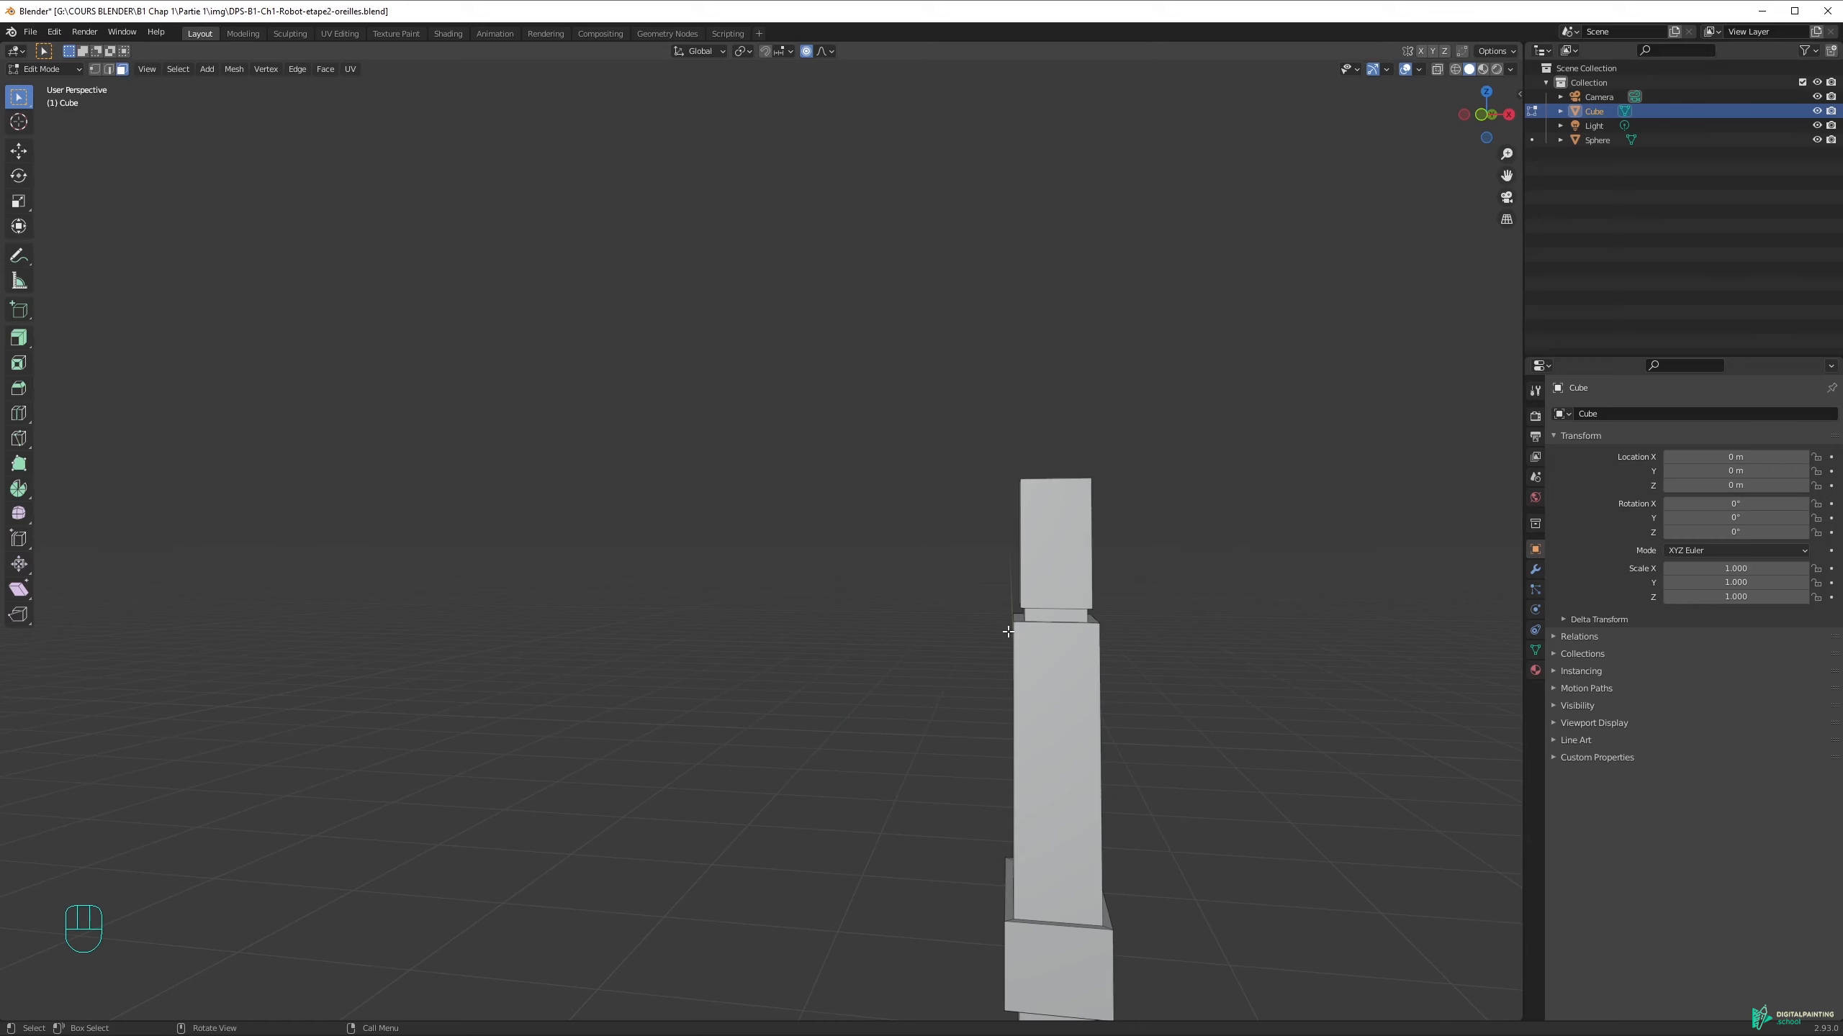
{"action": "middle_click_drag", "start_coordinate": [1007, 631], "coordinate": [1168, 624]}
{"action": "key", "text": "3"}
{"action": "left_click", "coordinate": [1002, 547]}
{"action": "left_click", "coordinate": [1110, 549], "text": "shift"}
{"action": "key", "text": "o"}
{"action": "key", "text": "s"}
{"action": "key", "text": "x"}
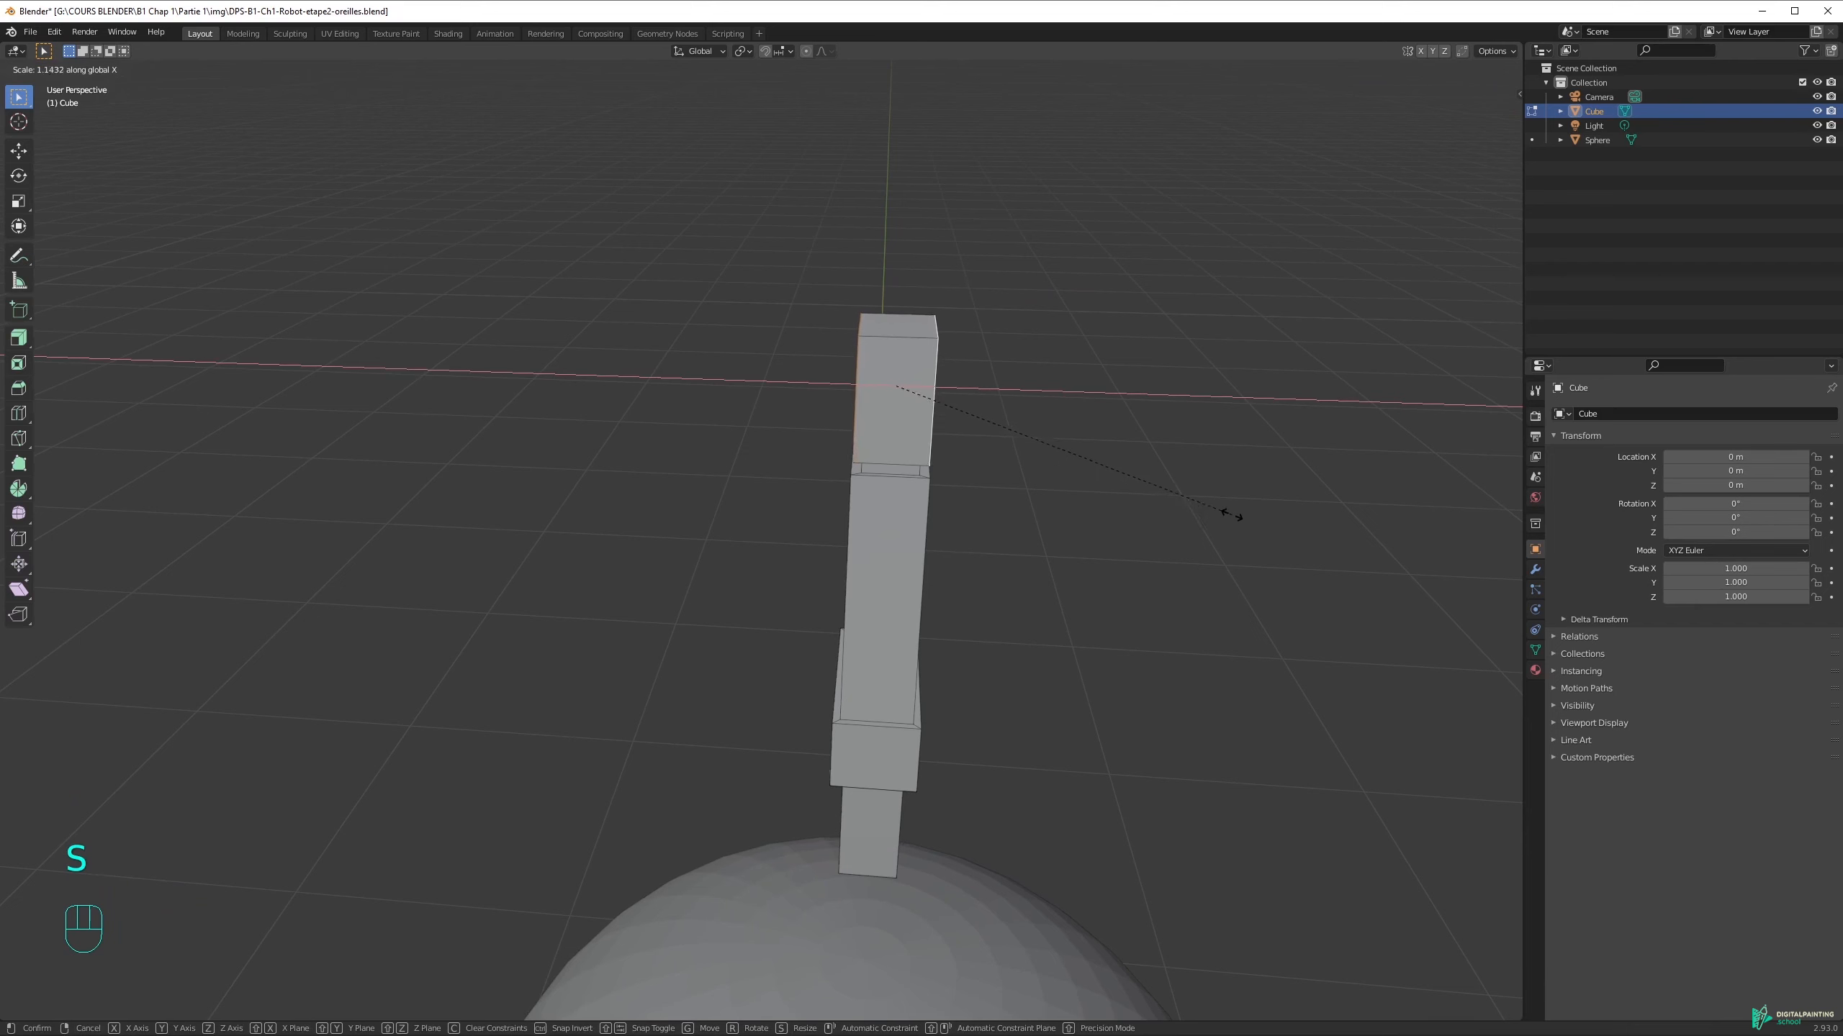
{"action": "left_click", "coordinate": [1230, 514]}
Select the ear's top face in face selection mode and enable proportional editing
{"action": "middle_click_drag", "start_coordinate": [1229, 514], "coordinate": [915, 526]}
{"action": "key", "text": "2"}
{"action": "left_click", "coordinate": [904, 521]}
{"action": "middle_click_drag", "start_coordinate": [905, 716], "coordinate": [872, 510]}
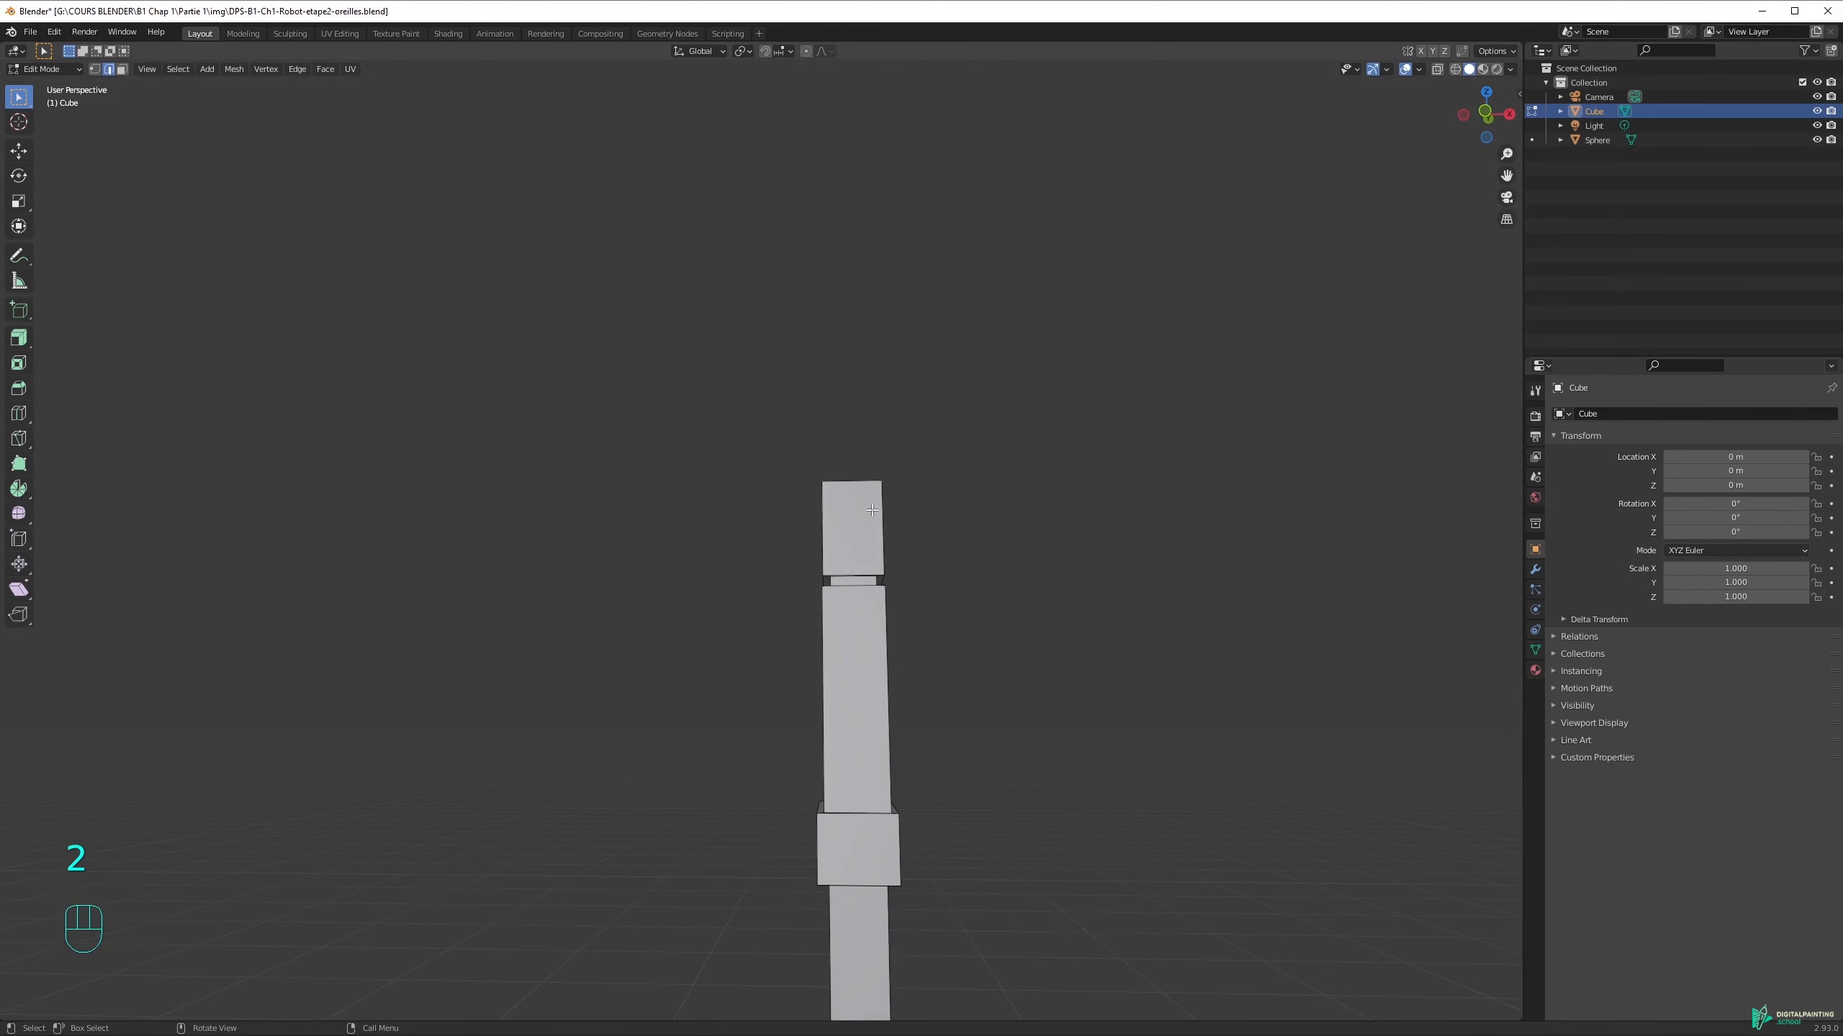
{"action": "scroll", "coordinate": [878, 838], "scroll_direction": "down", "scroll_amount": 3}
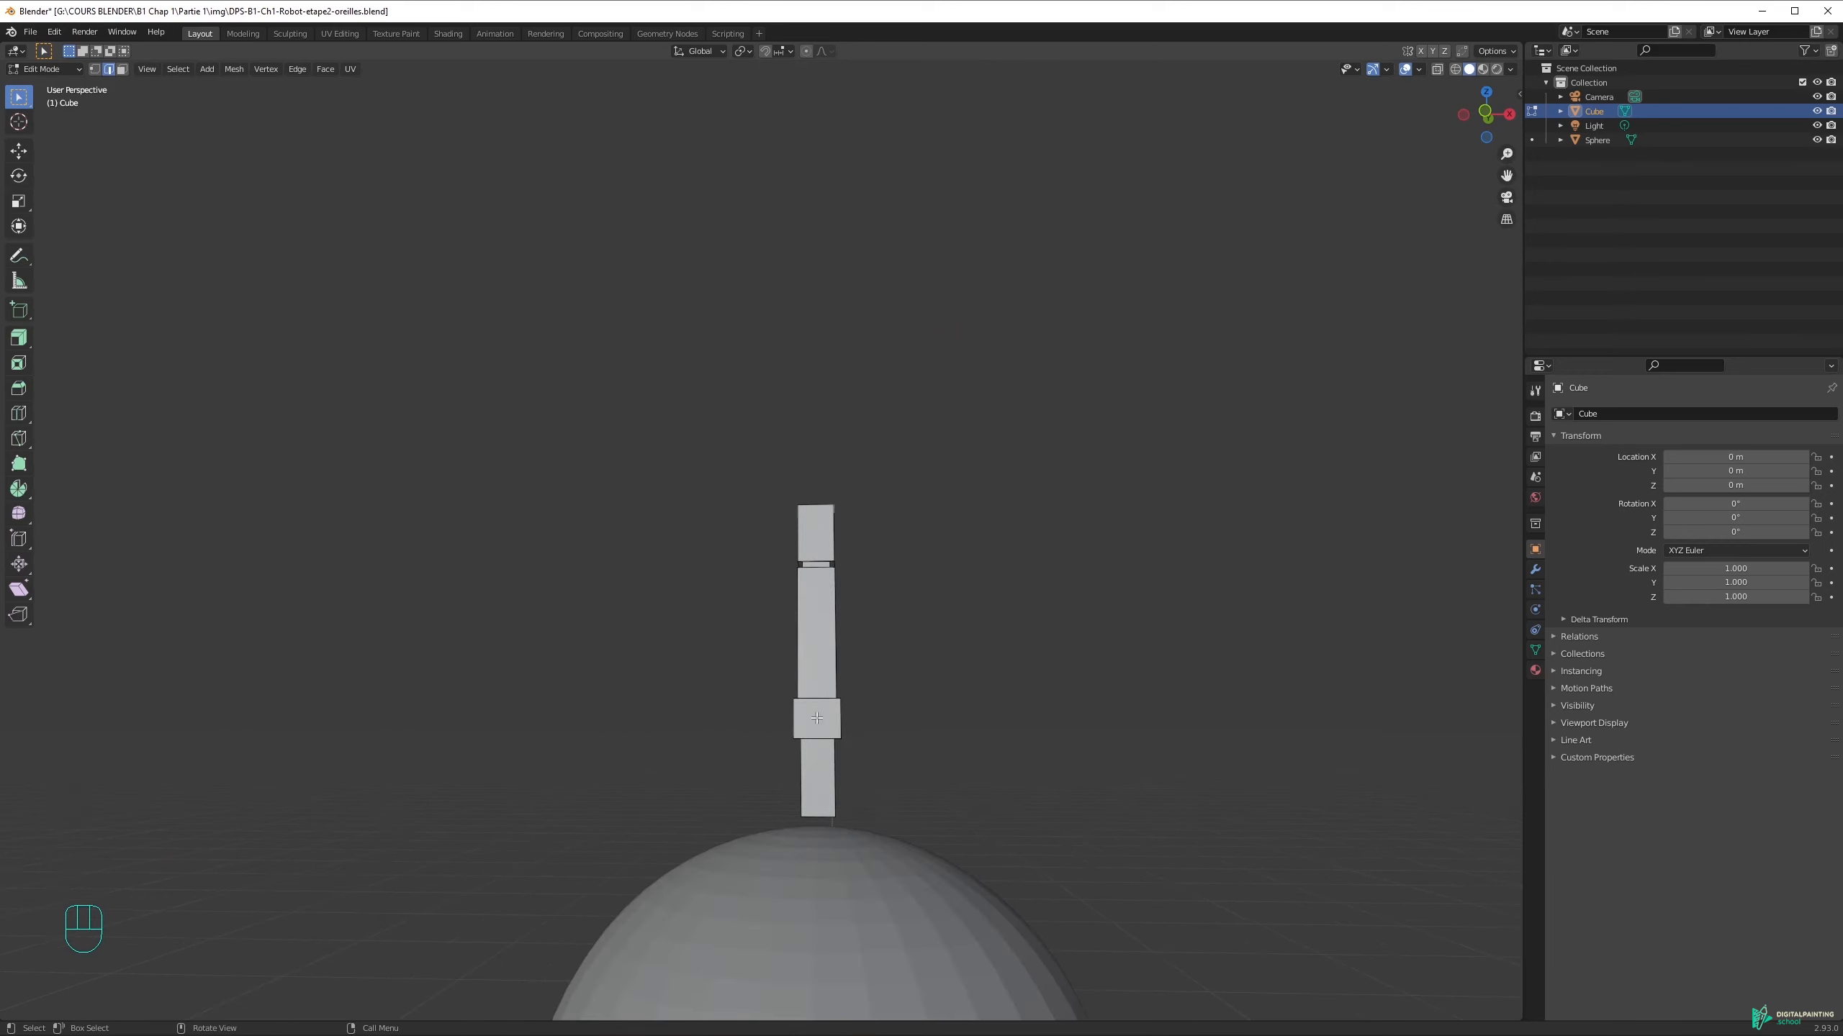
{"action": "middle_click_drag", "start_coordinate": [845, 638], "coordinate": [801, 546]}
{"action": "left_click", "coordinate": [815, 497]}
{"action": "left_click", "coordinate": [806, 51]}
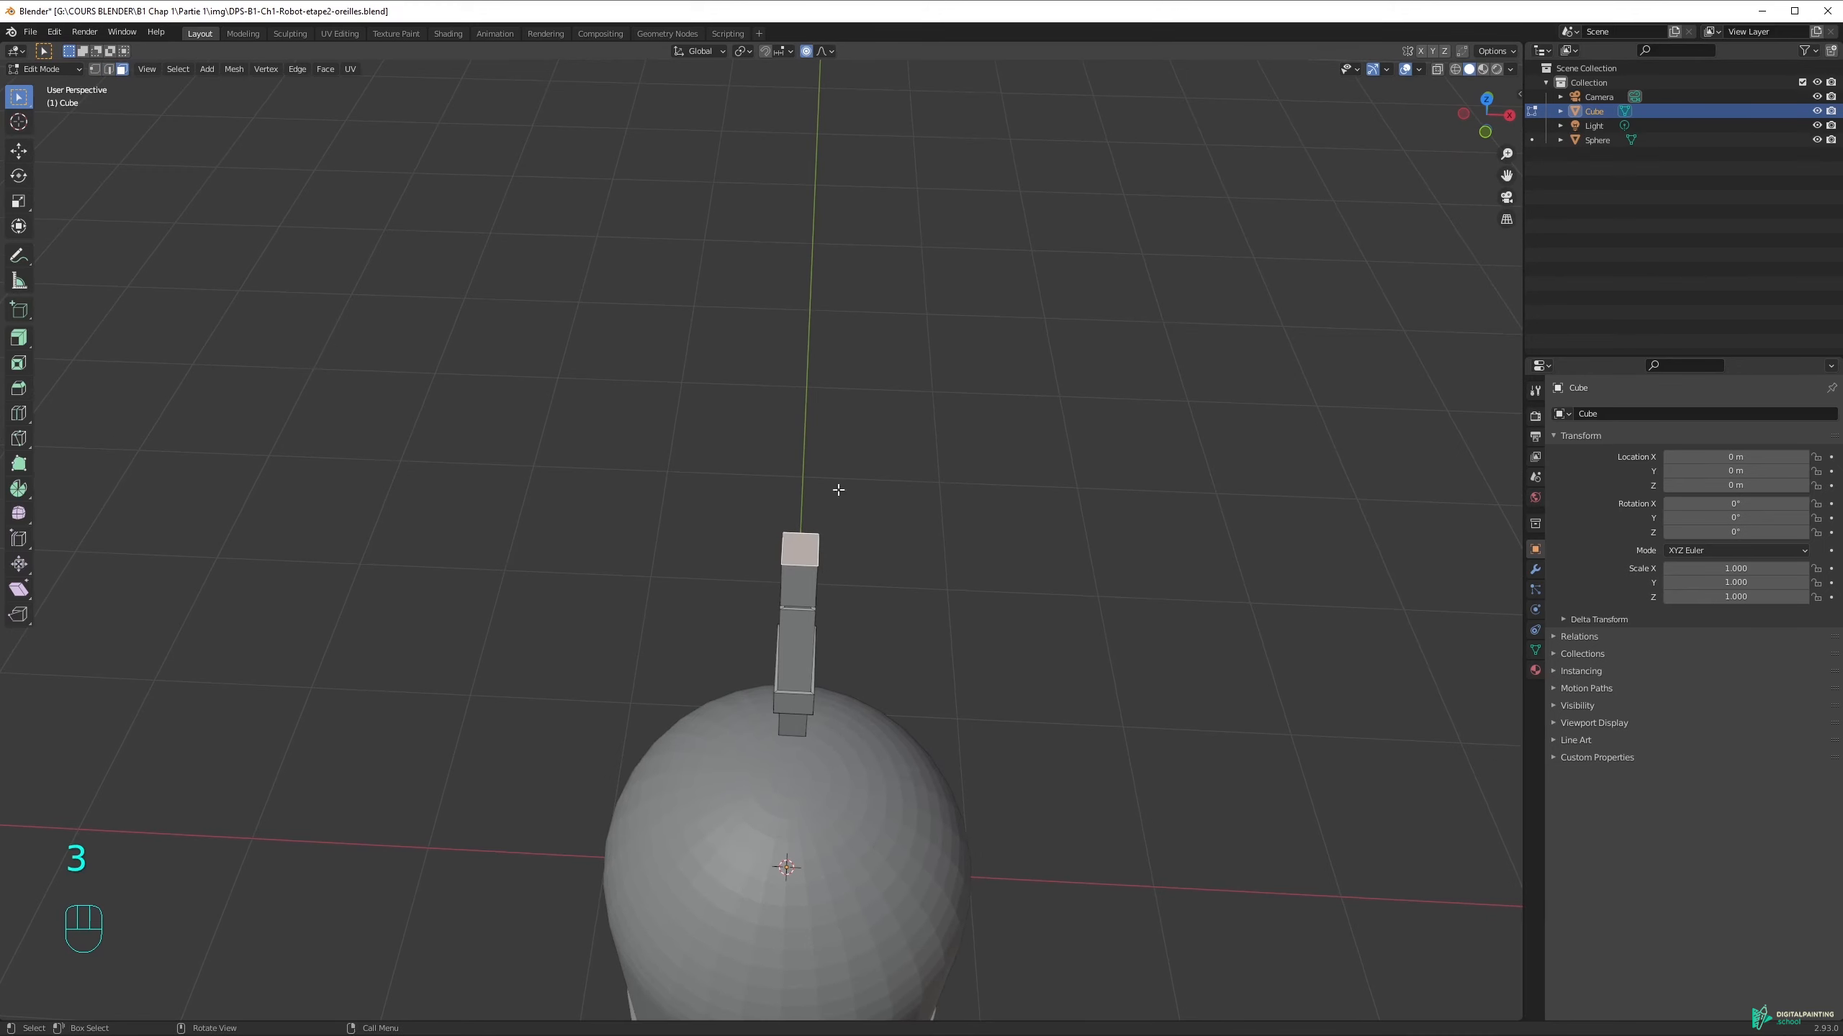
Try scaling the ear's top face uniformly to about 0.38 with a proportional size of 0.68
{"action": "middle_click_drag", "start_coordinate": [867, 683], "coordinate": [870, 611]}
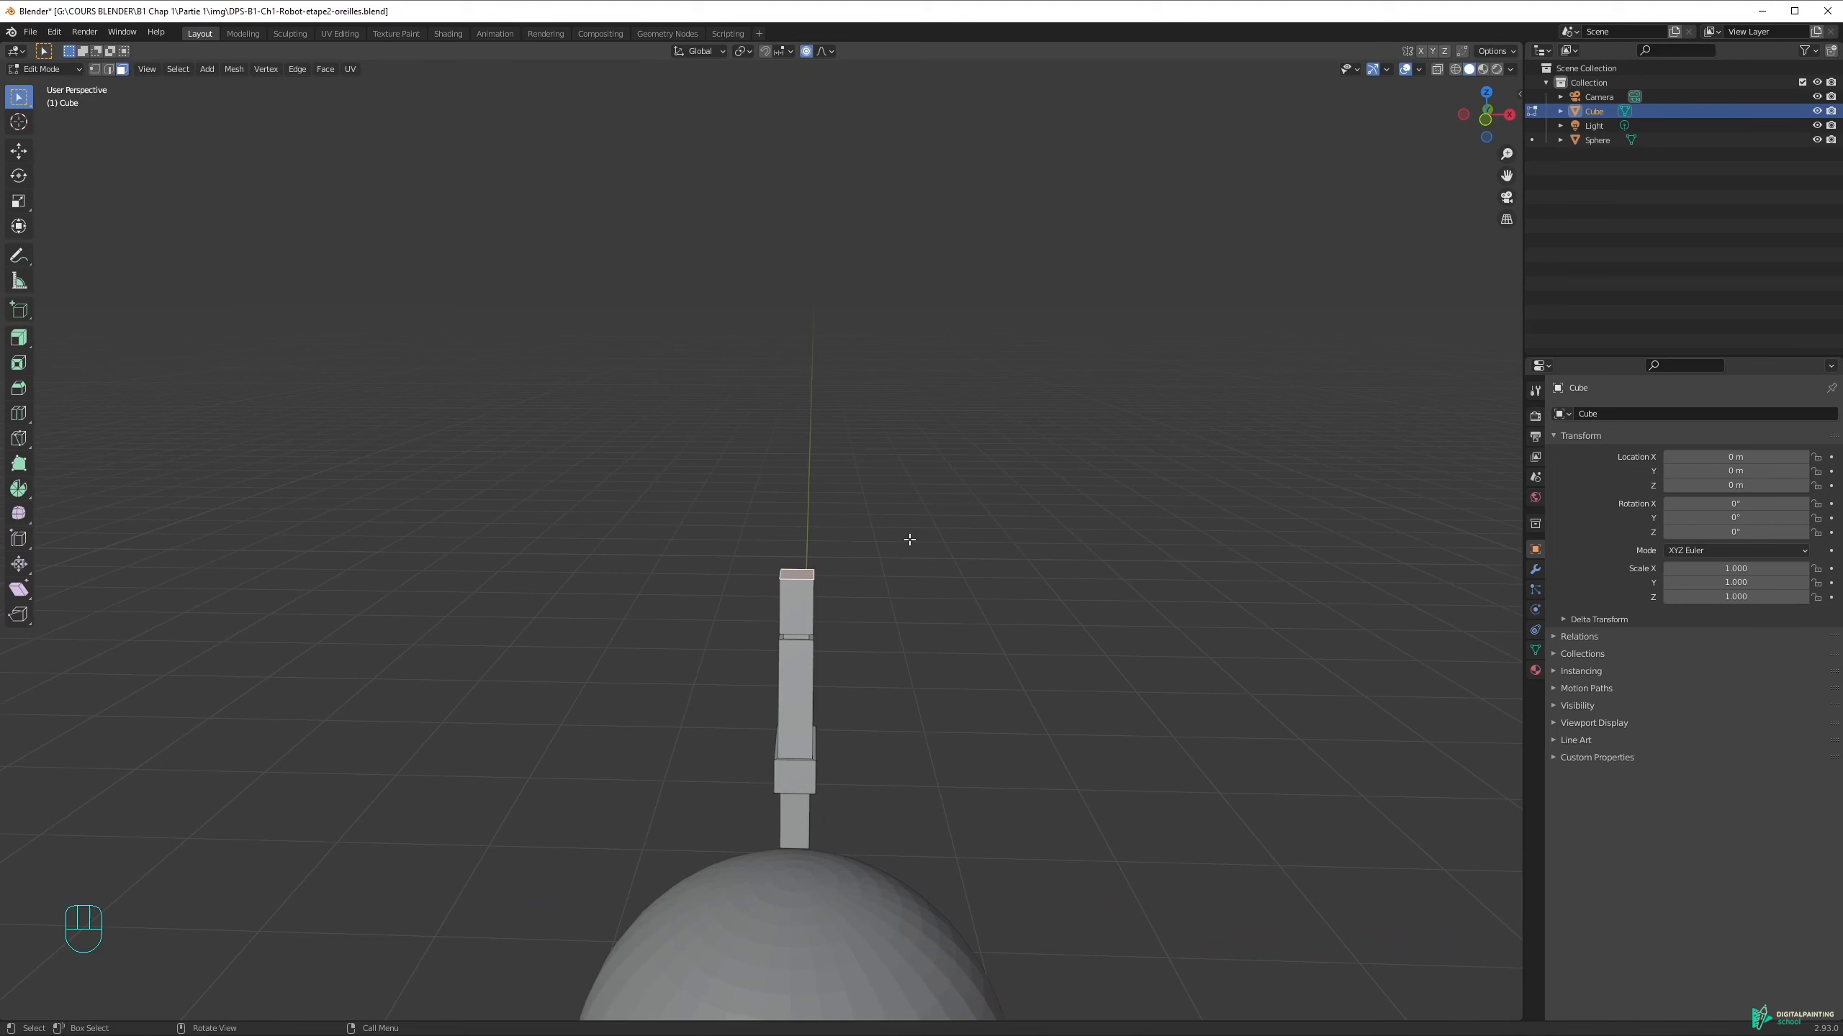
{"action": "key", "text": "s"}
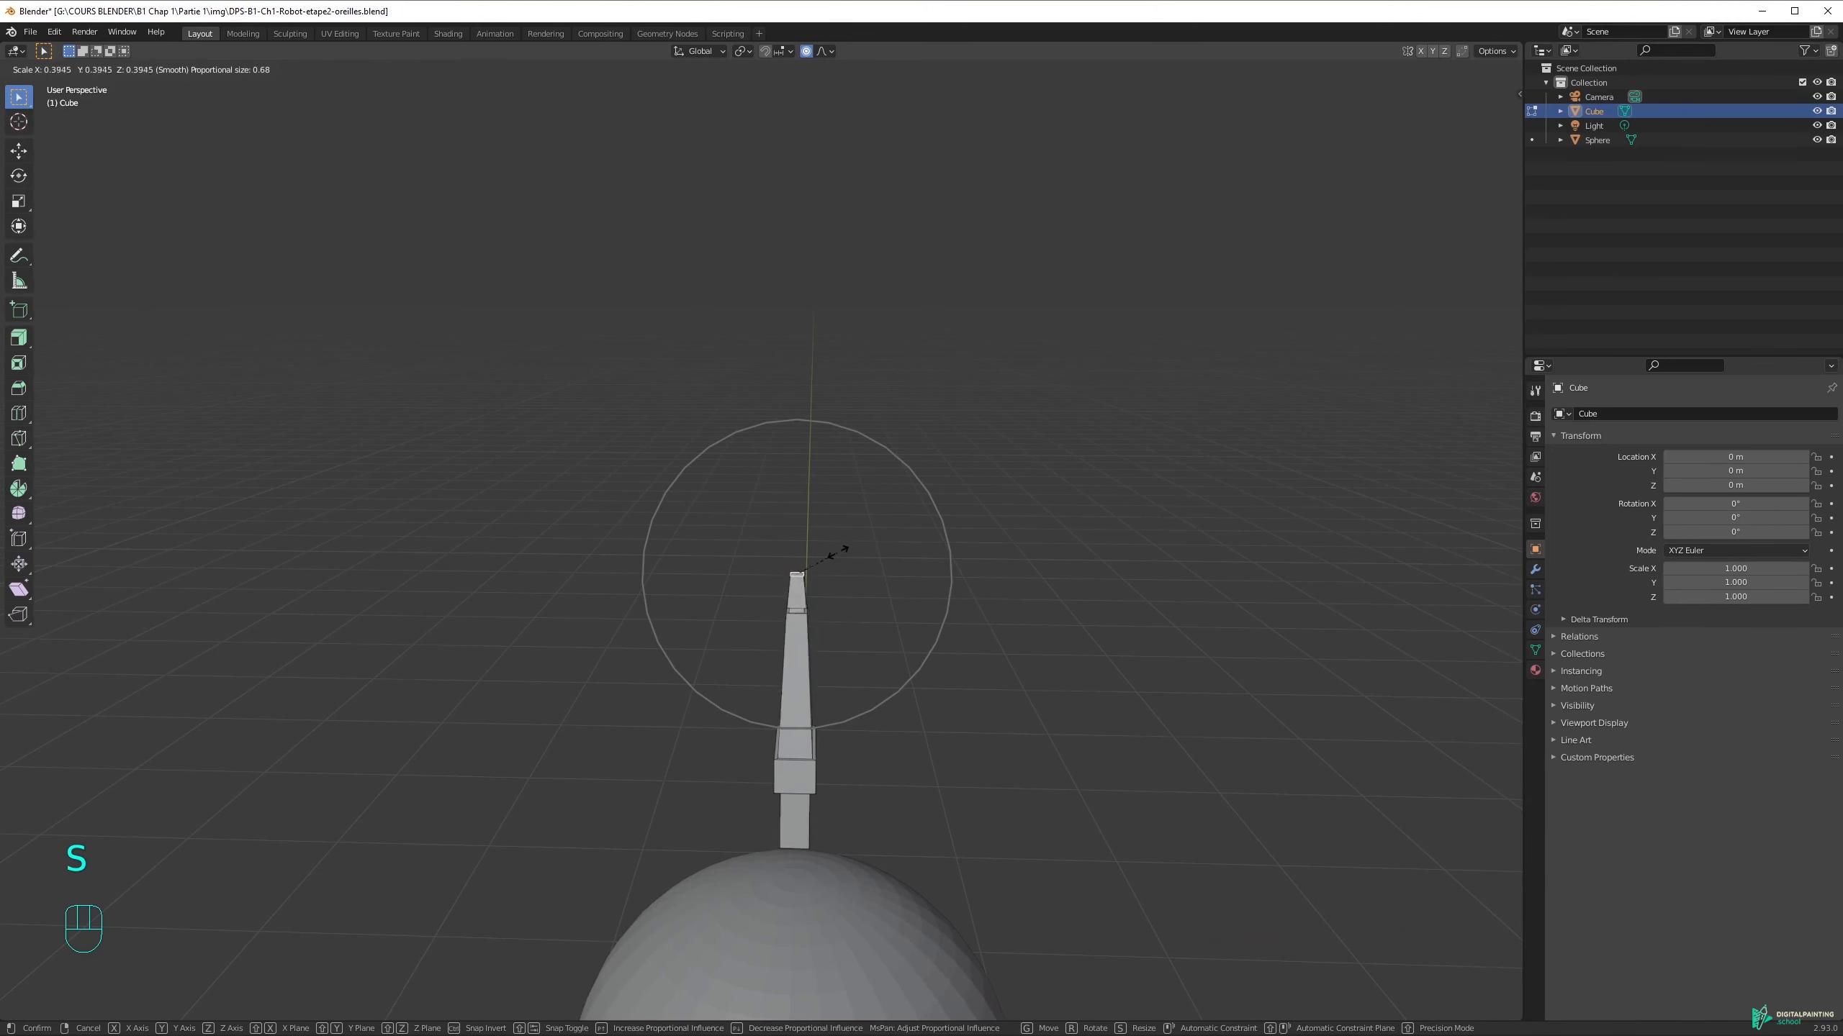
{"action": "left_click", "coordinate": [894, 541]}
{"action": "middle_click_drag", "start_coordinate": [901, 539], "coordinate": [1028, 577]}
{"action": "key", "text": "s"}
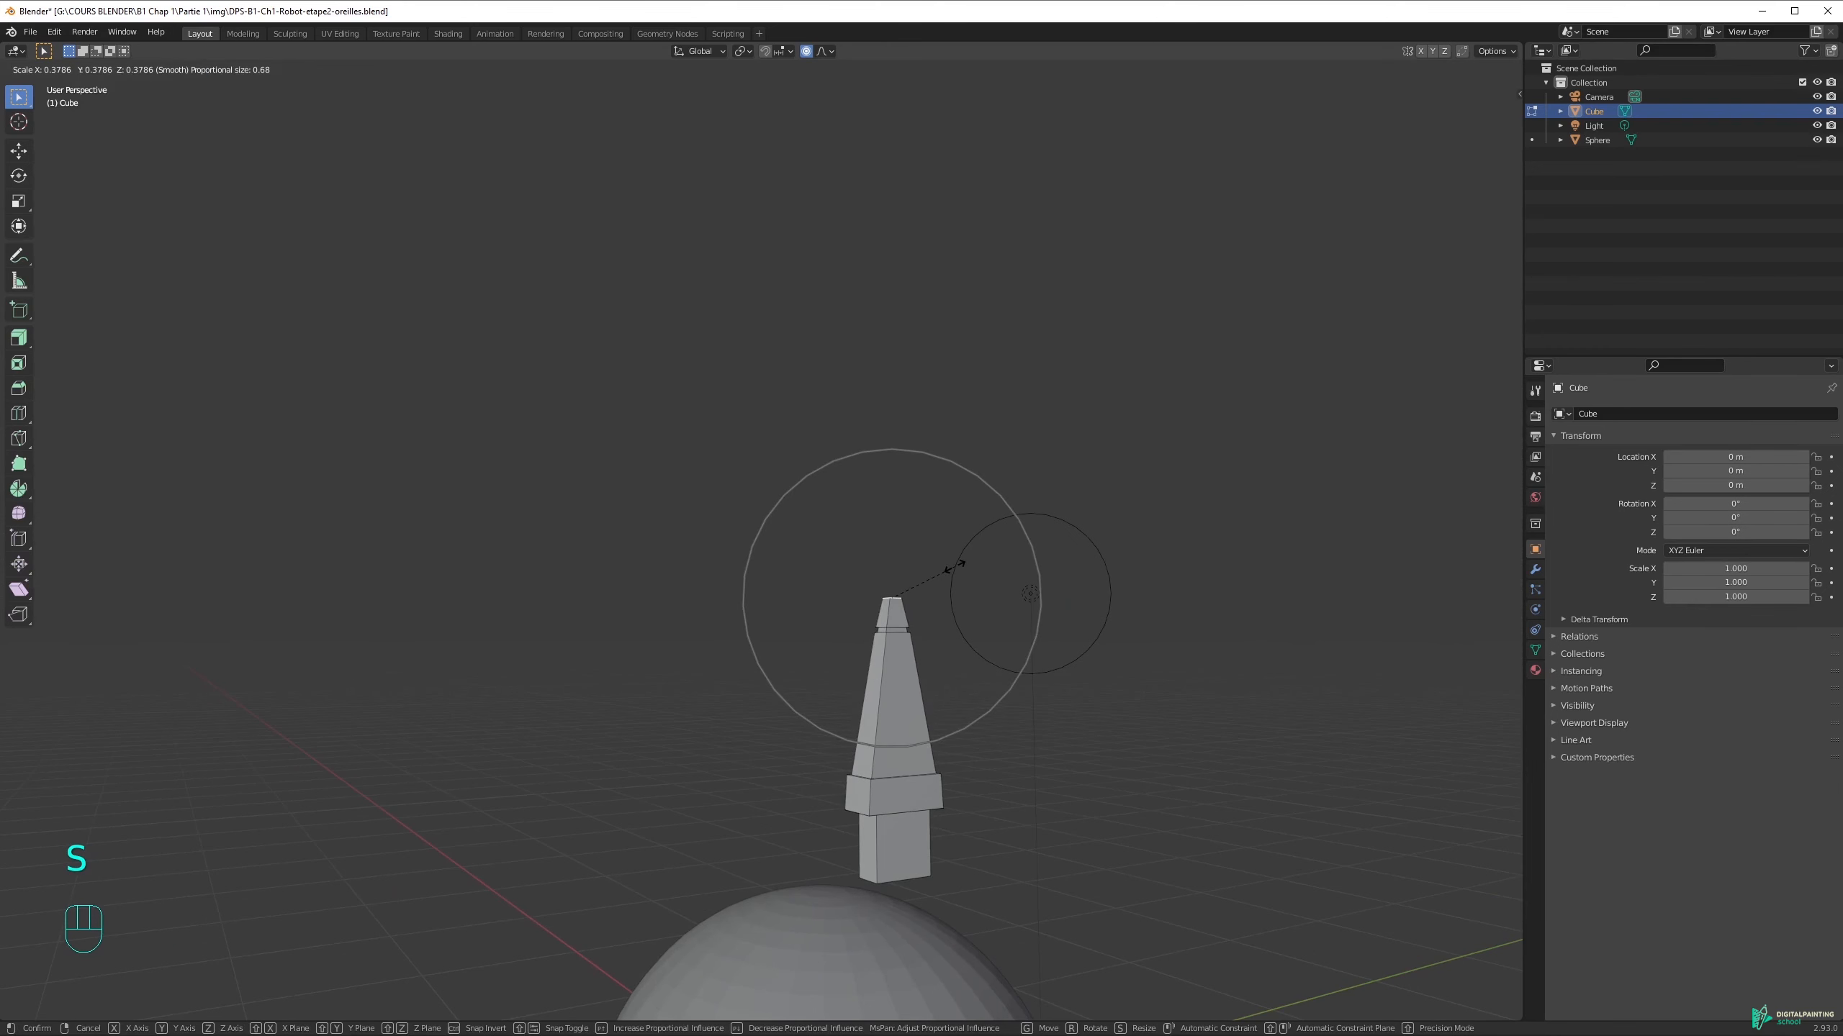
{"action": "right_click", "coordinate": [956, 565]}
Taper the ear's thickness by scaling its top face 0.566 along X with a proportional size of about 0.68
{"action": "middle_click_drag", "start_coordinate": [855, 581], "coordinate": [938, 650]}
{"action": "key", "text": "s"}
{"action": "key", "text": "x"}
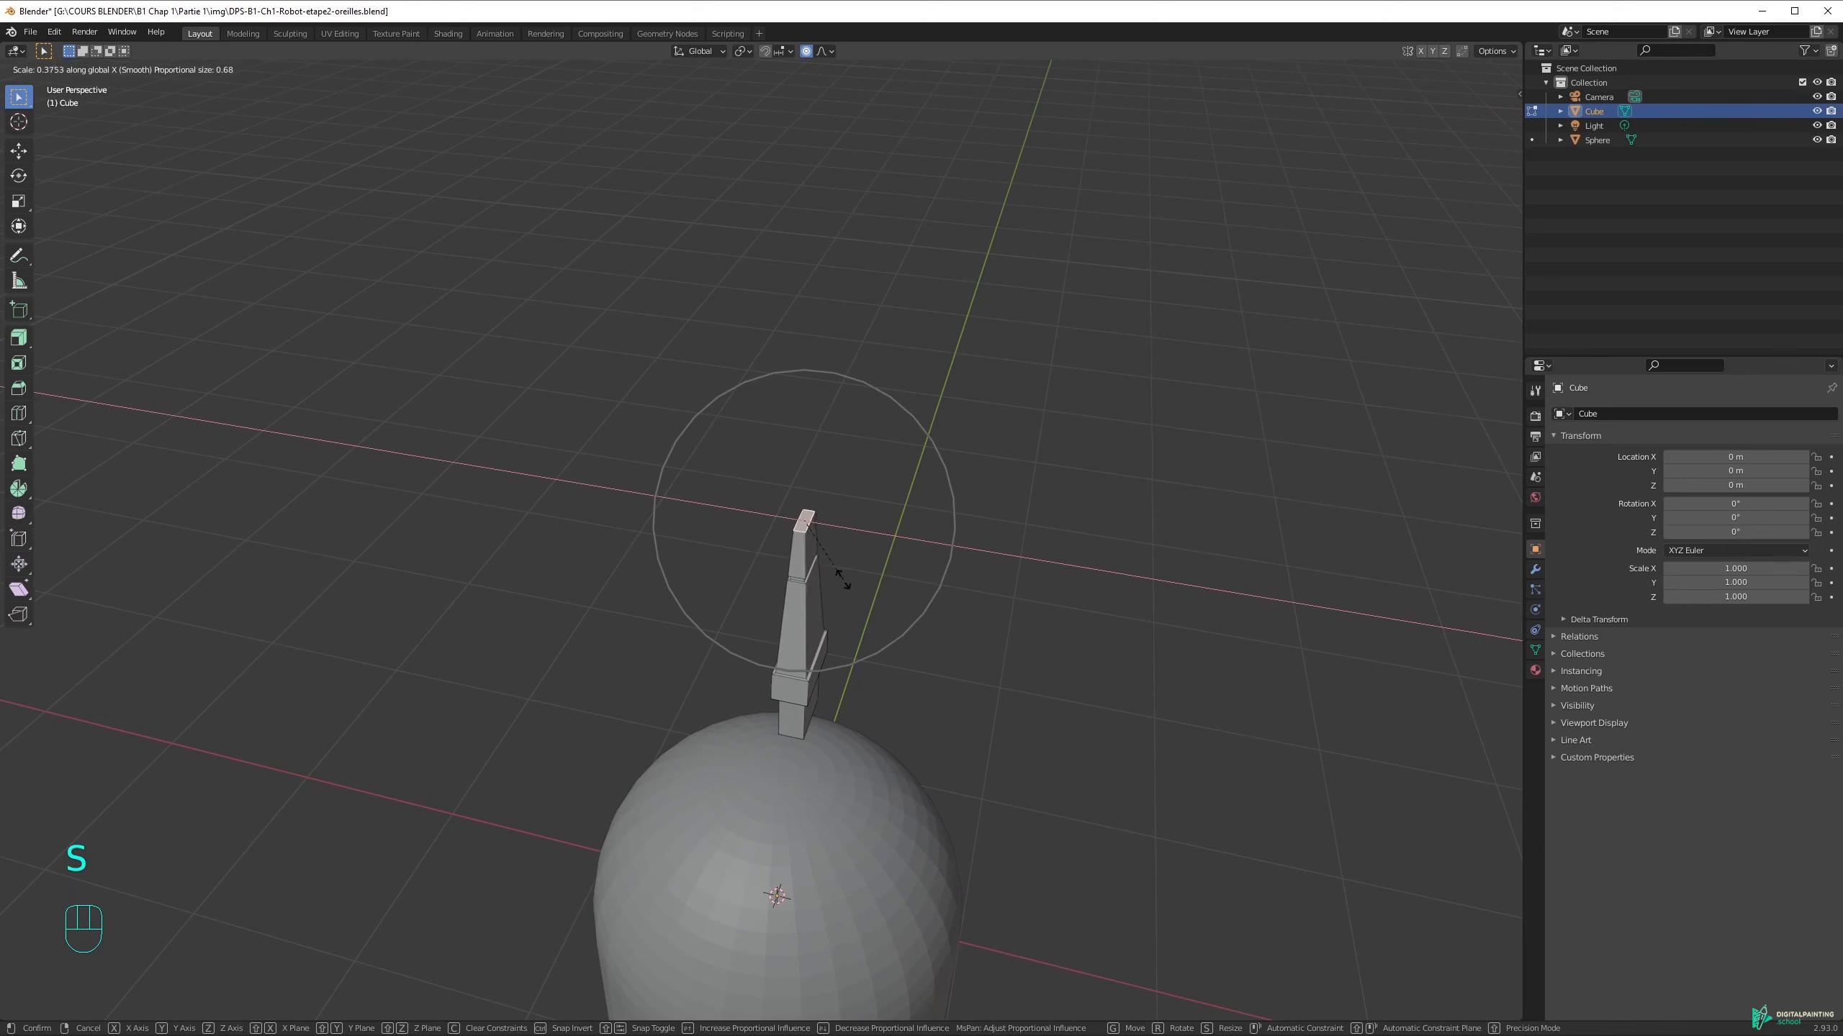
{"action": "left_click", "coordinate": [848, 606]}
{"action": "middle_click_drag", "start_coordinate": [852, 613], "coordinate": [888, 535]}
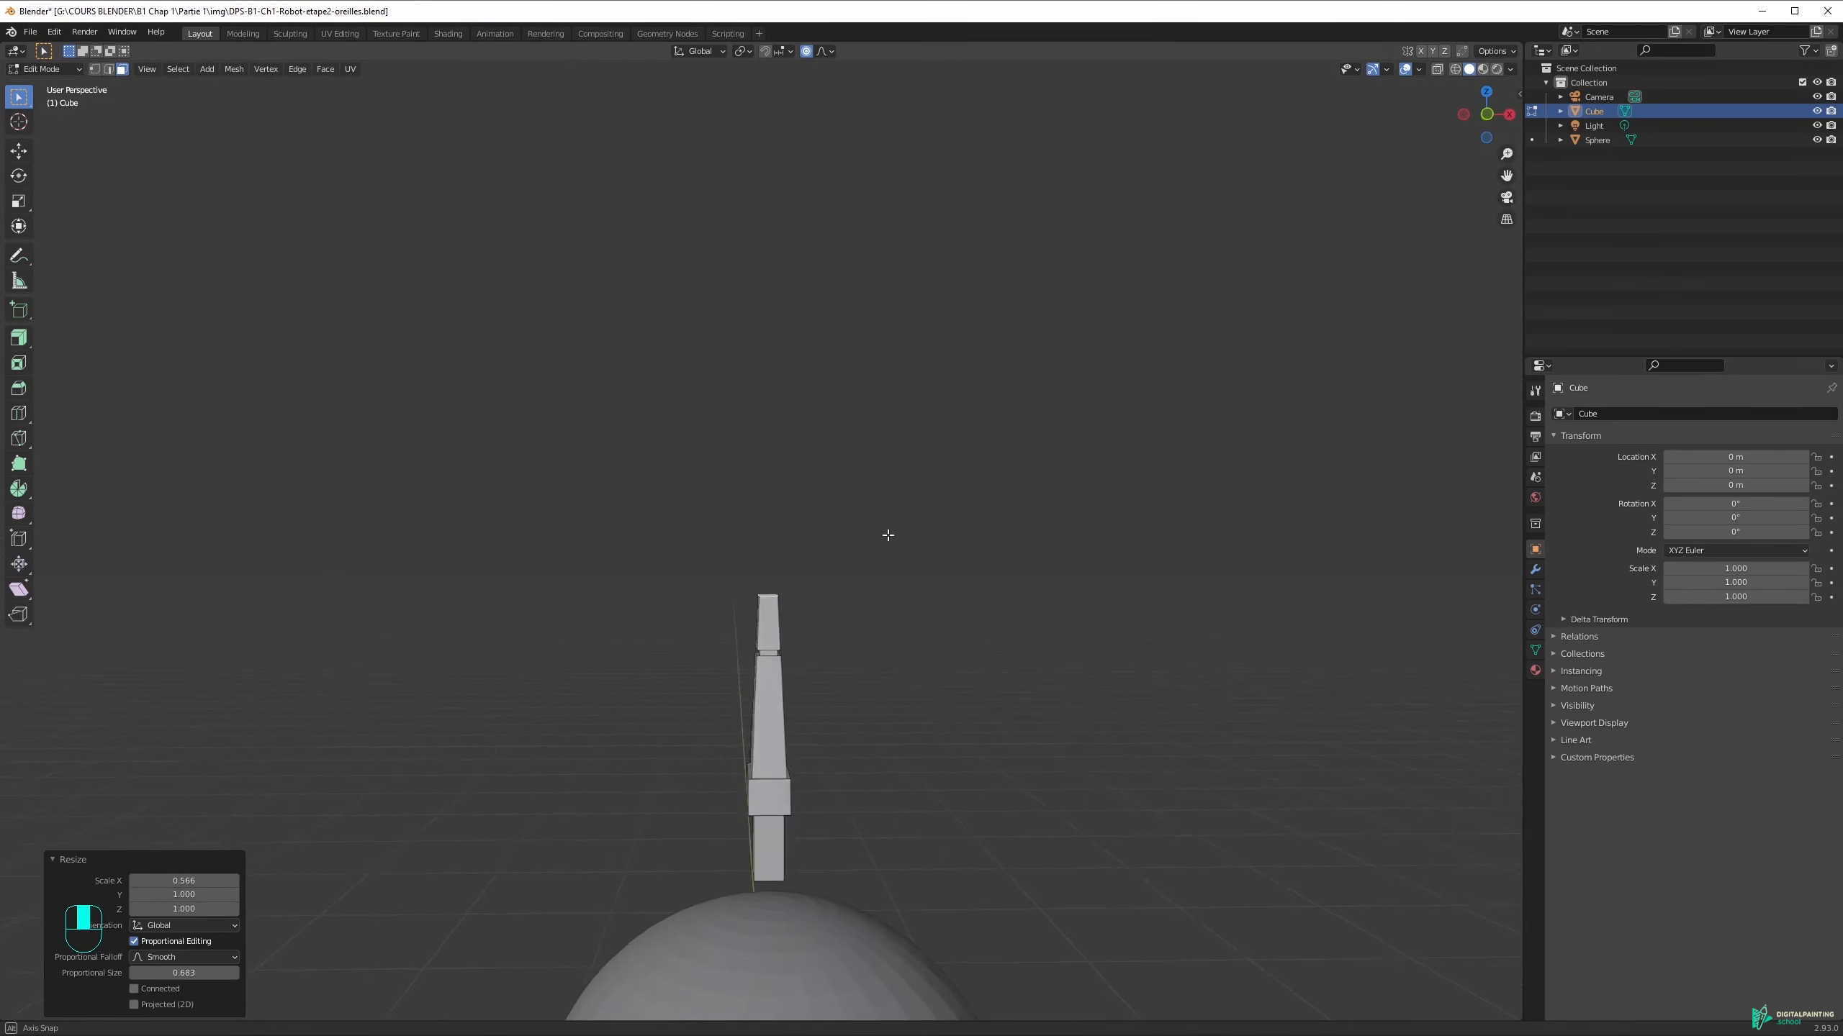
Adjust the top face's scale along X once more, and scale it by 1.2 along Y
{"action": "middle_click_drag", "start_coordinate": [930, 732], "coordinate": [788, 509]}
{"action": "key", "text": "s"}
{"action": "key", "text": "x"}
{"action": "left_click", "coordinate": [1050, 748]}
{"action": "type", "text": "sy1.2"}
{"action": "key", "text": "Return"}
Check the tapered ear on the head in Object Mode, and return to Edit Mode
{"action": "middle_click_drag", "start_coordinate": [827, 638], "coordinate": [893, 682]}
{"action": "key", "text": "Tab"}
{"action": "left_click", "coordinate": [849, 644]}
{"action": "scroll", "coordinate": [850, 646], "scroll_direction": "down", "scroll_amount": 3}
{"action": "key", "text": "Tab"}
{"action": "middle_click_drag", "start_coordinate": [772, 554], "coordinate": [867, 559], "text": "shift"}
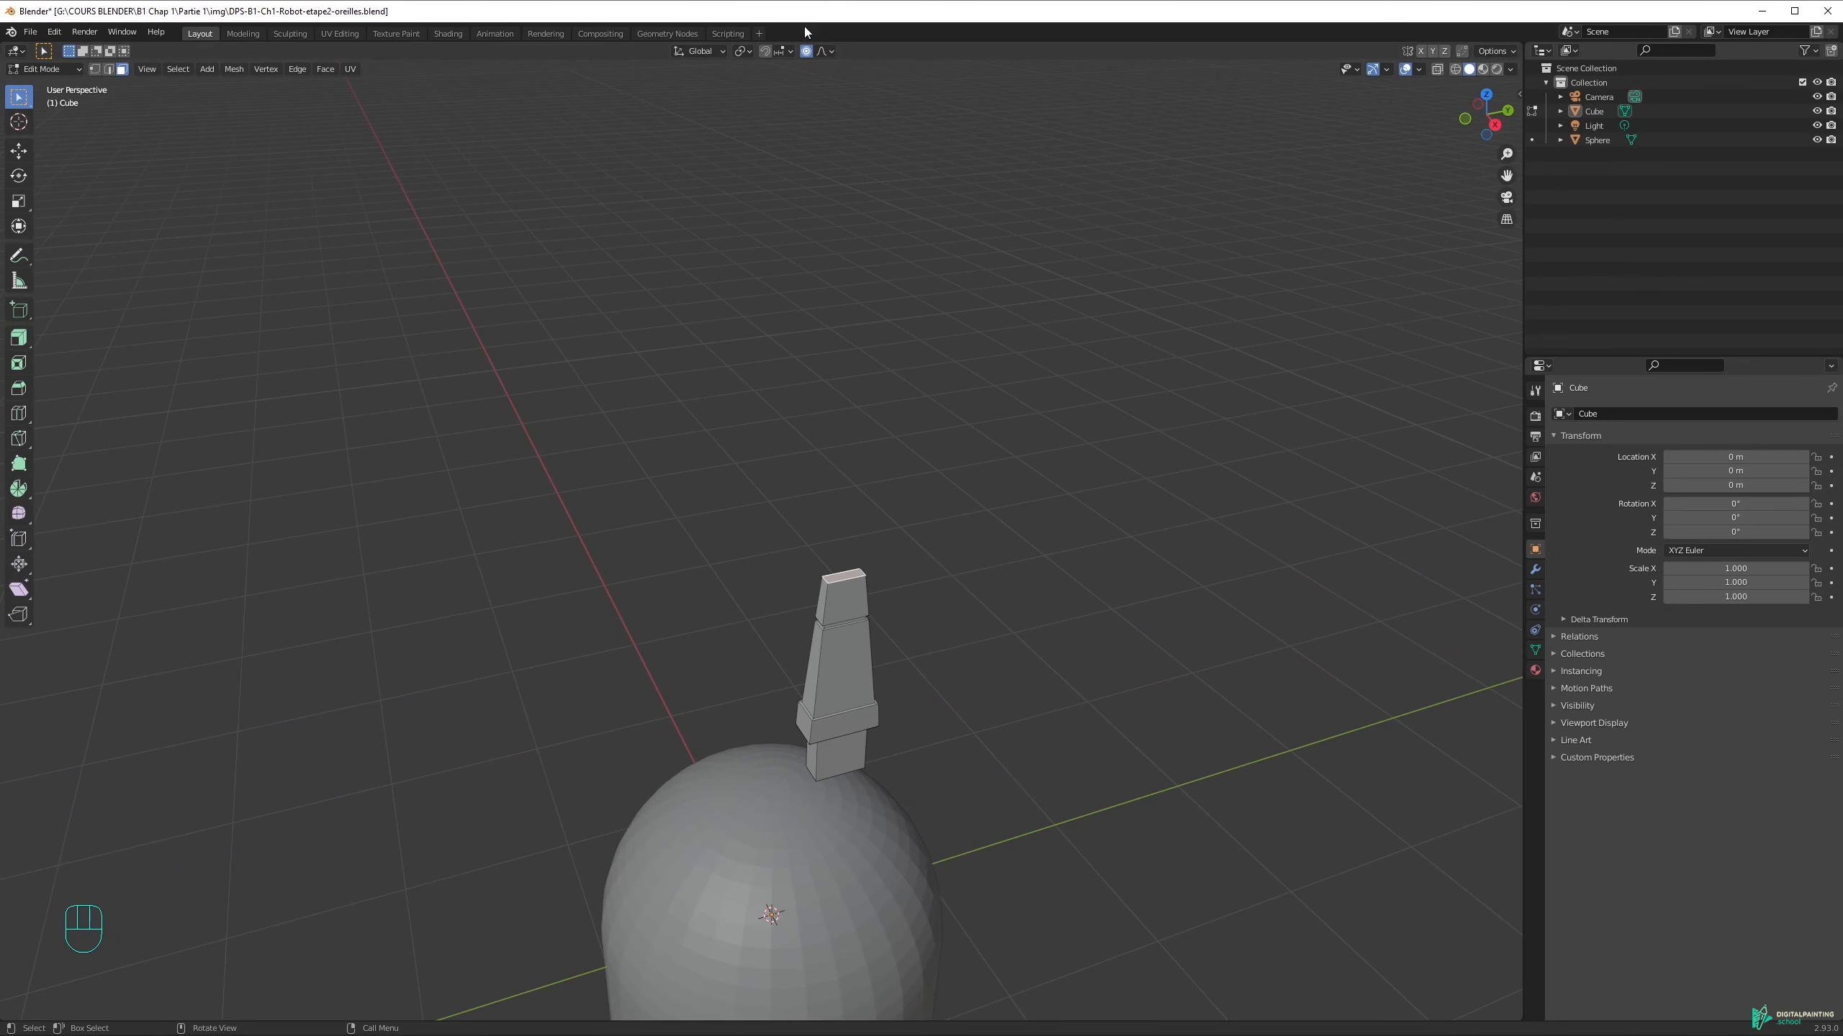
Try out proportional editing at a size of 0.68 on the ear's top face with scale, rotate and move transforms
{"action": "key", "text": "s"}
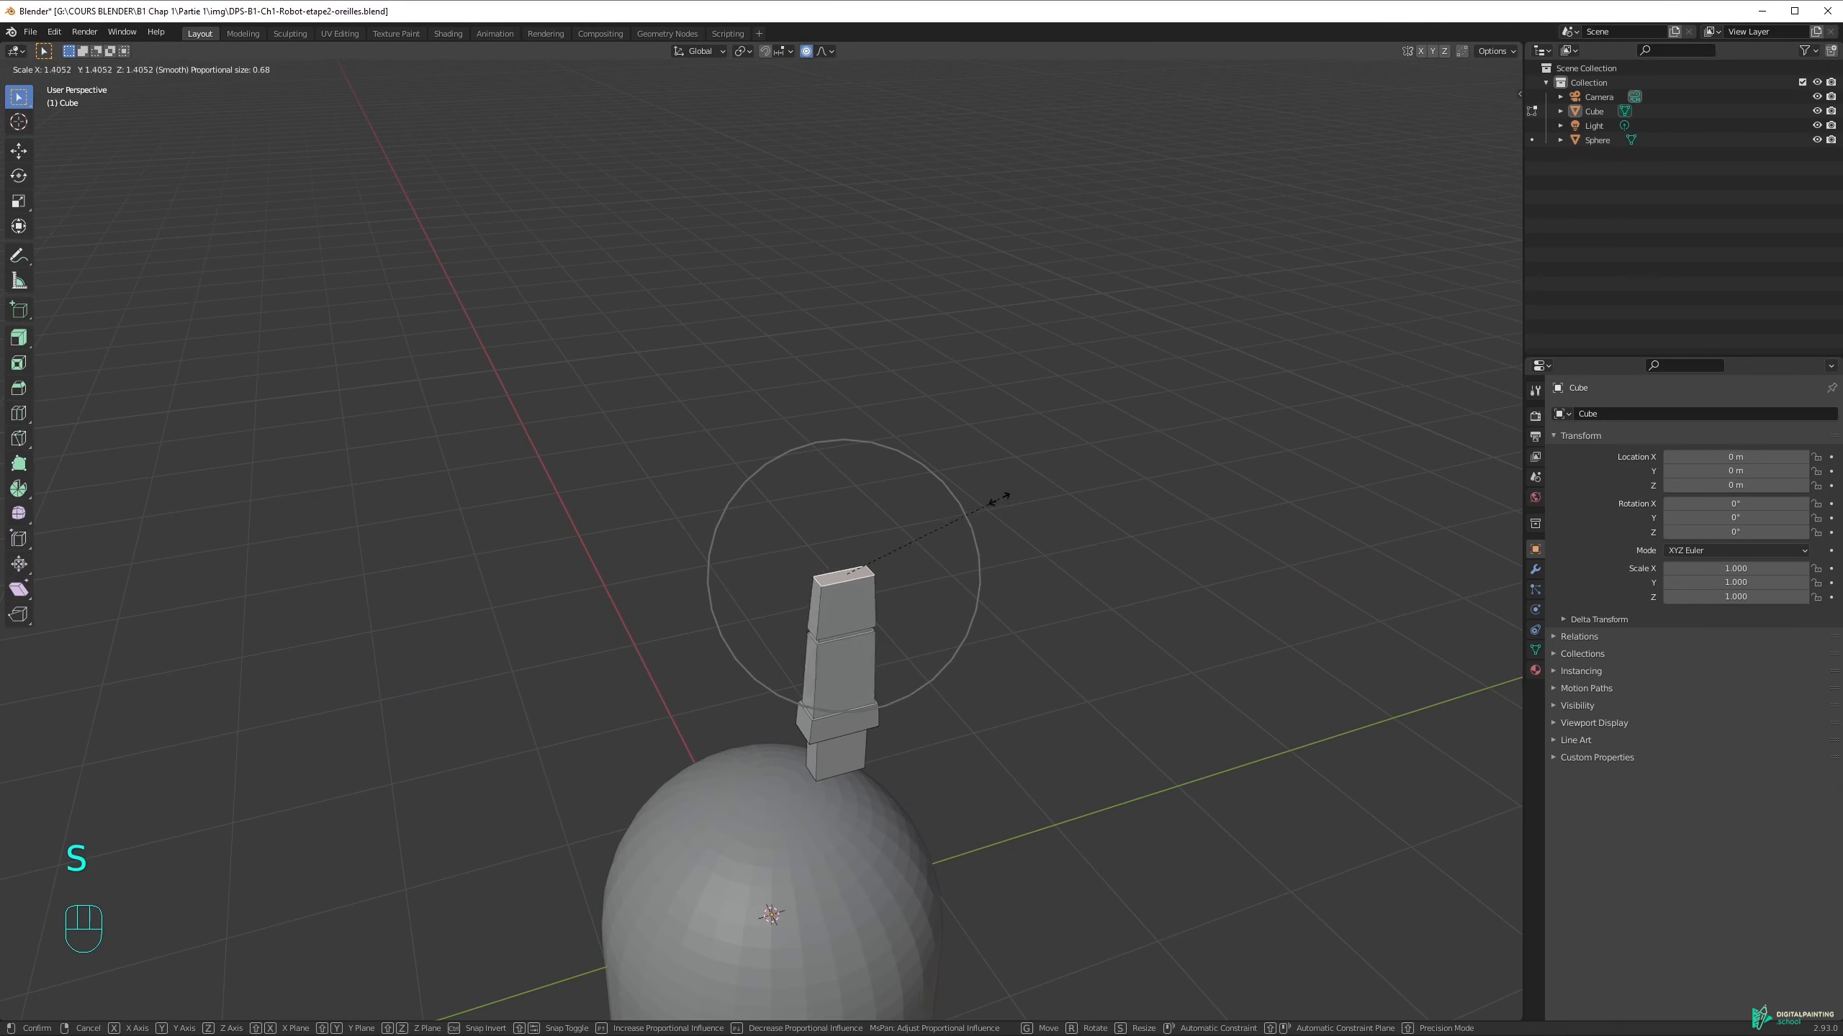
{"action": "right_click", "coordinate": [933, 530]}
{"action": "key", "text": "r"}
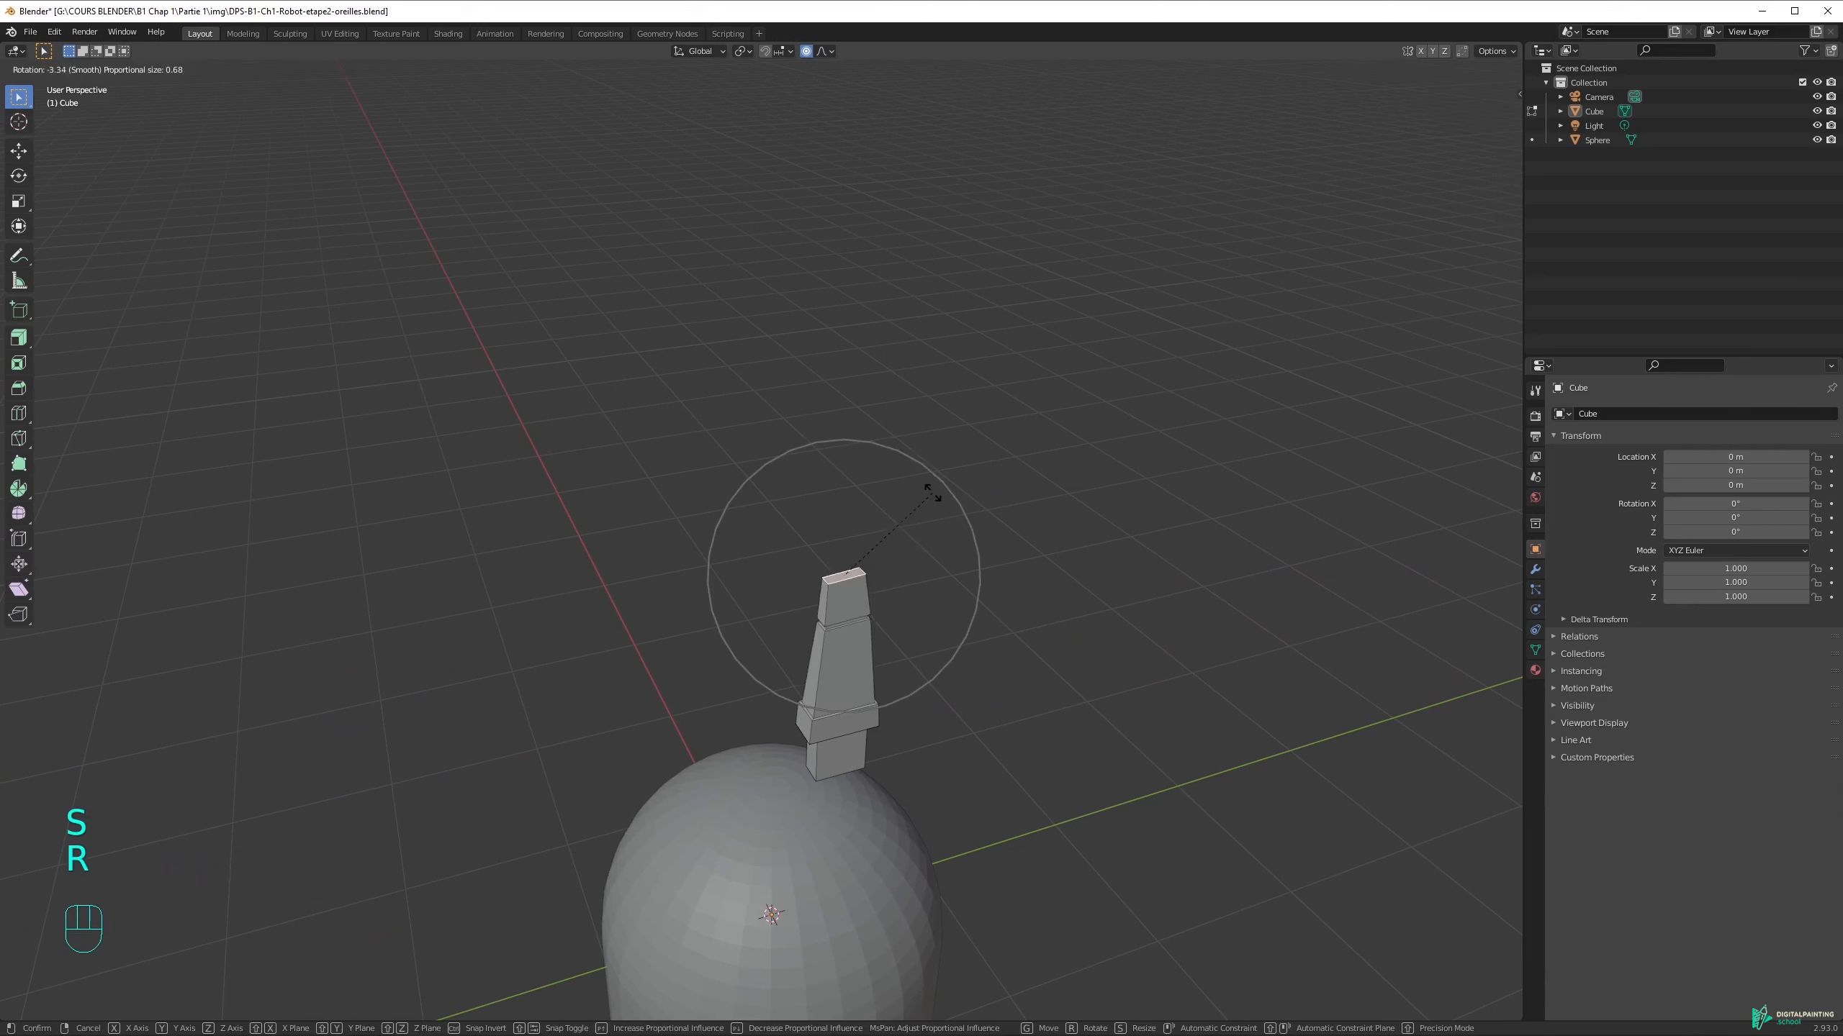
{"action": "right_click", "coordinate": [1042, 462]}
{"action": "key", "text": "g"}
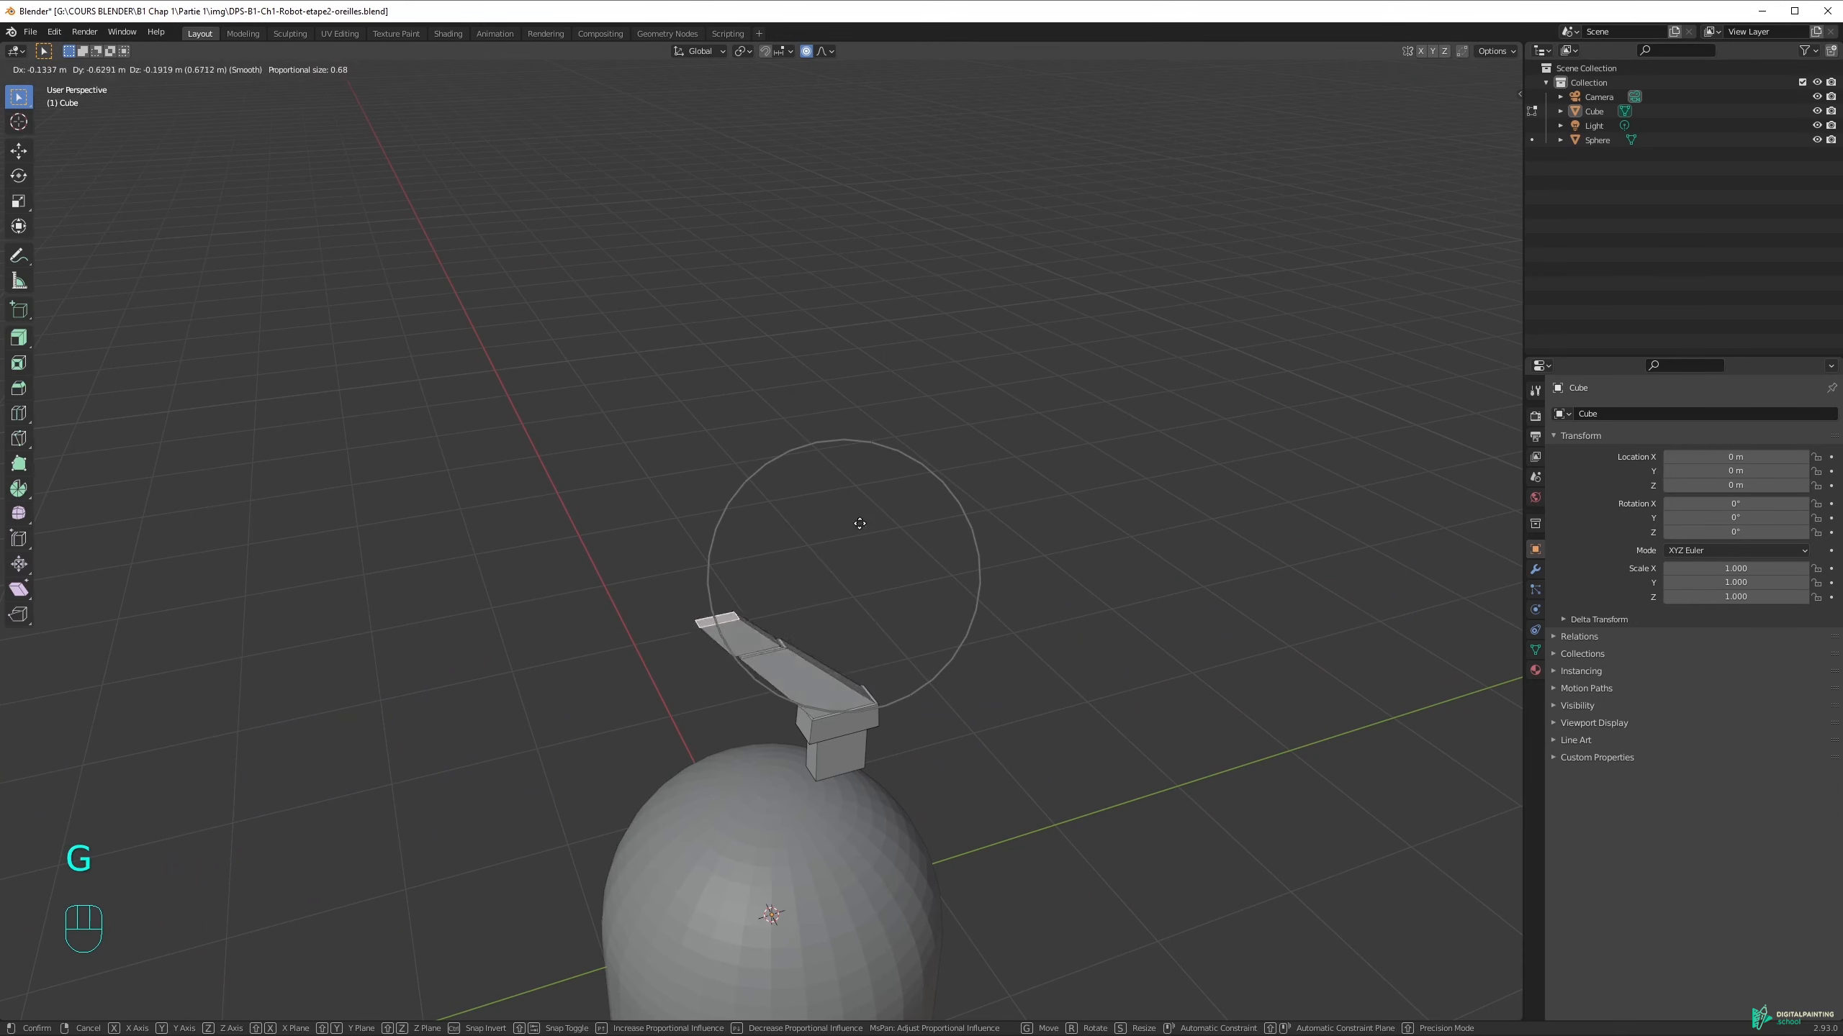